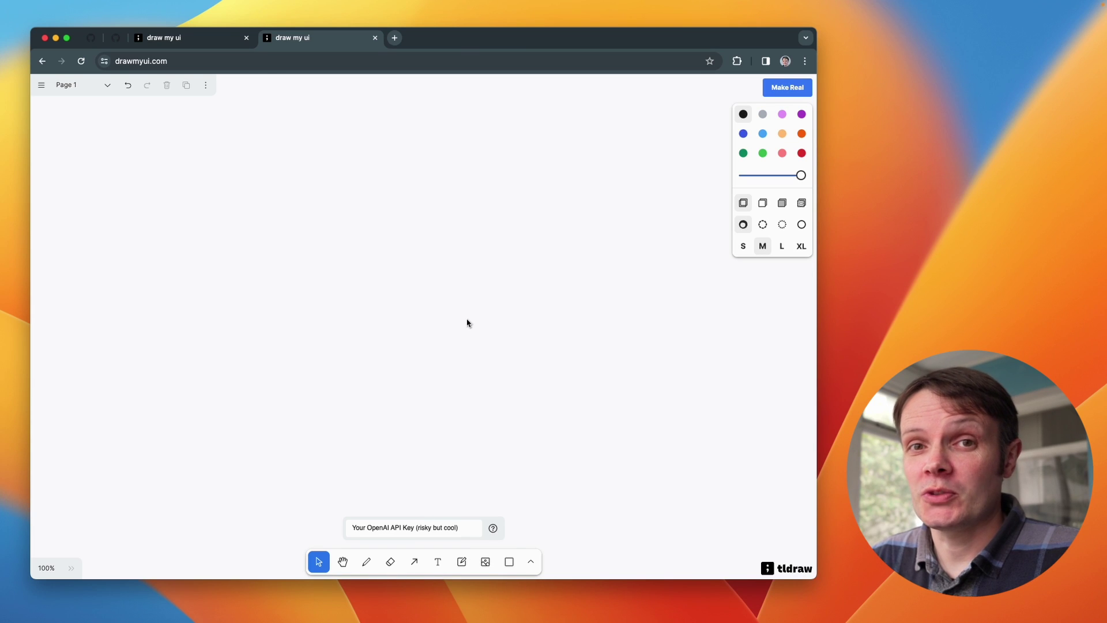
Drag out one large rectangle across the empty drawmyui.com canvas
left_click(510, 562)
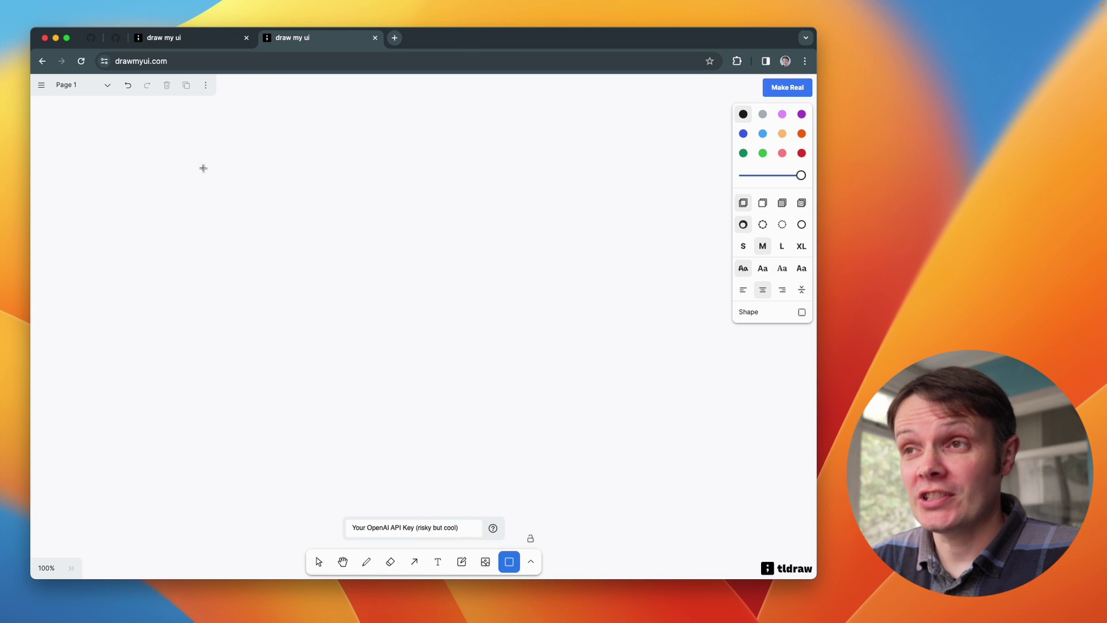
mouse_move(180, 159)
left_mouse_down()
mouse_move(199, 179)
mouse_move(365, 253)
mouse_move(517, 260)
mouse_move(478, 290)
mouse_move(470, 313)
left_mouse_up()
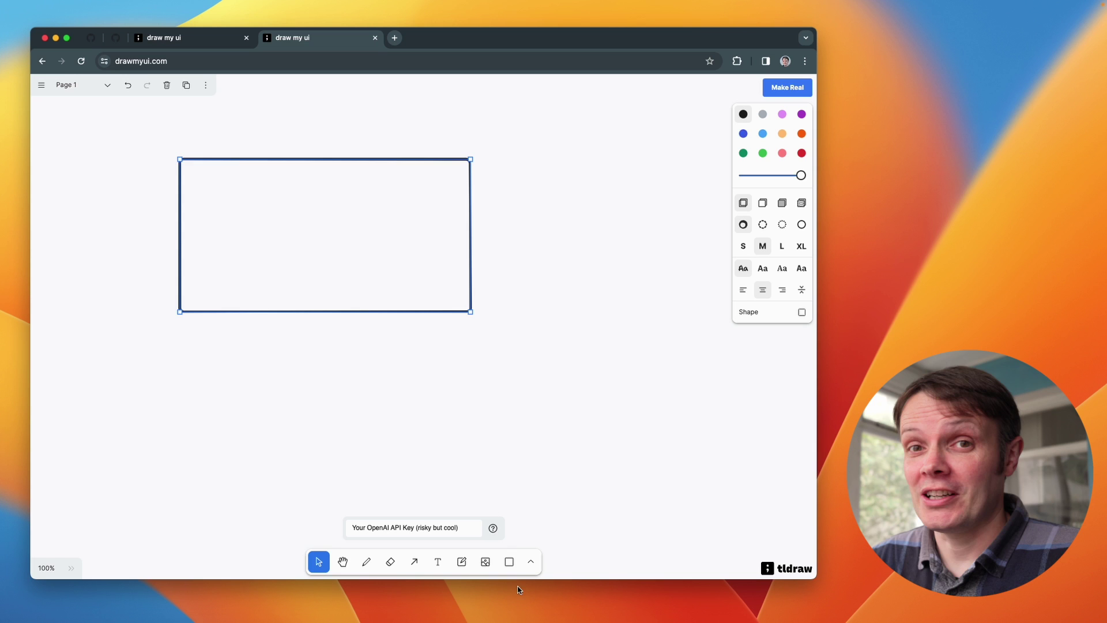
left_click(508, 563)
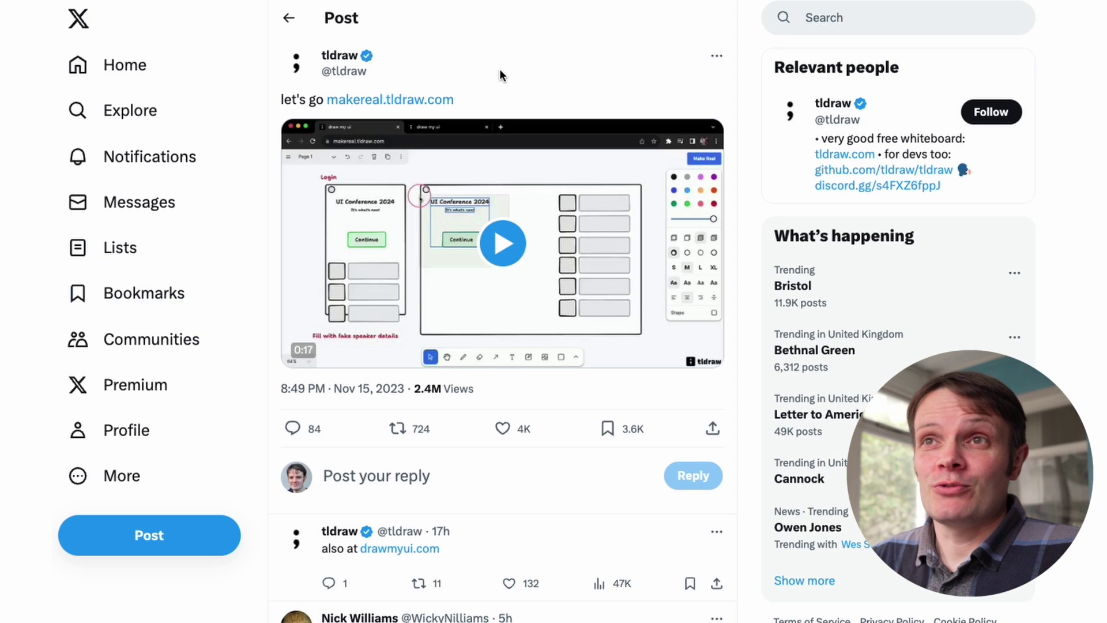
Start the Make Real demo video embedded in the tldraw post
left_click(515, 263)
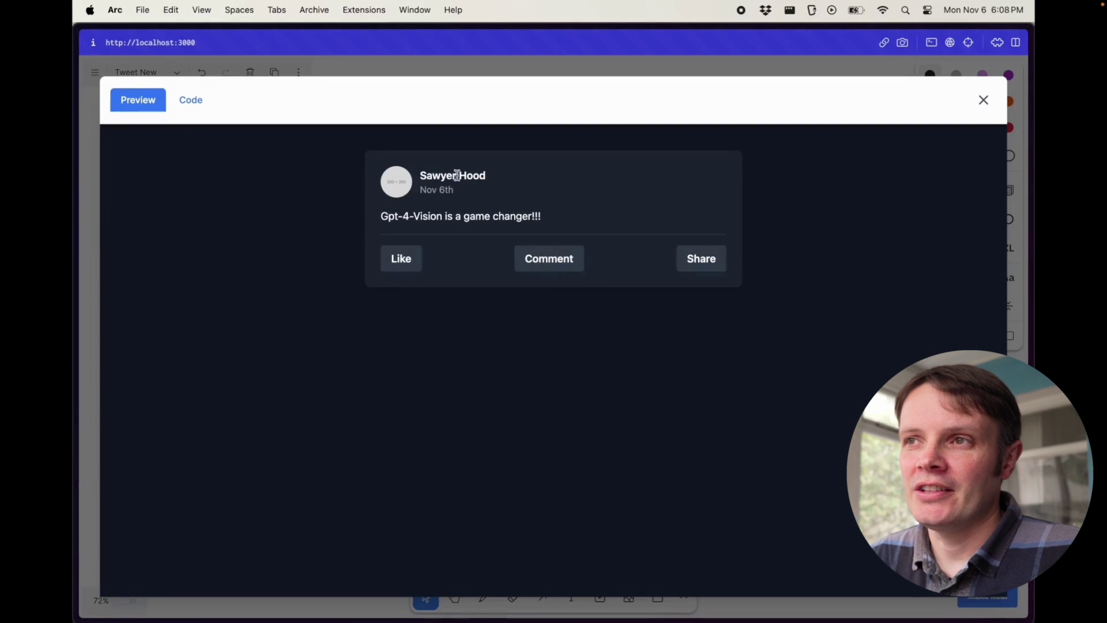
Switch the preview dialog to Code and scroll through the tweet card's HTML
left_click(191, 100)
scroll(322, 522, "down", 5)
scroll(340, 367, "up", 5)
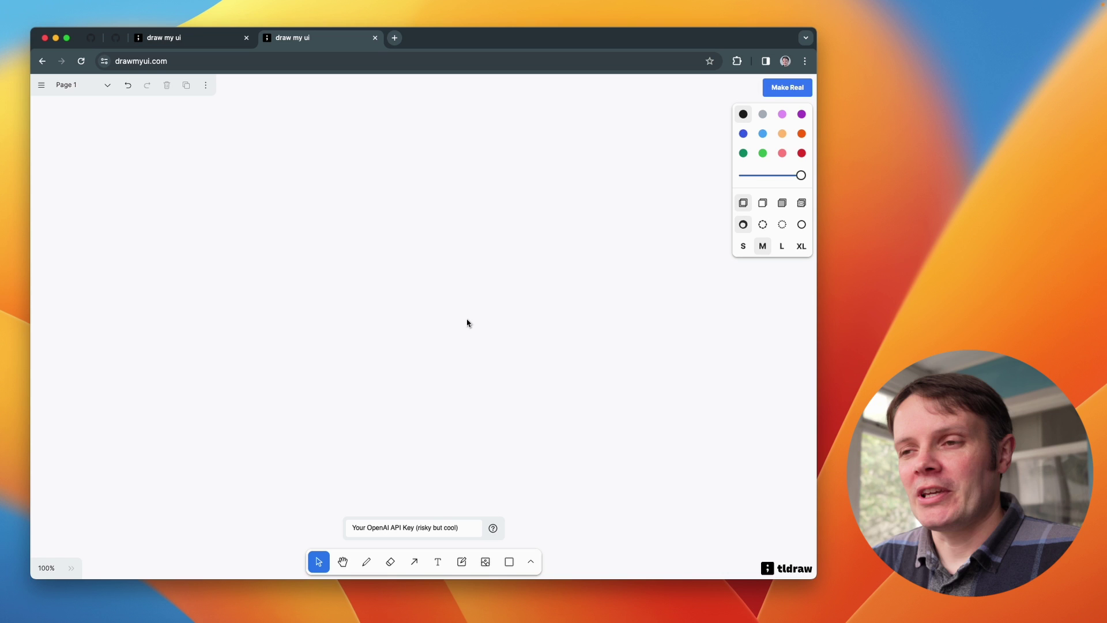
Draw the outer card rectangle and a smaller box inside it
left_click(512, 564)
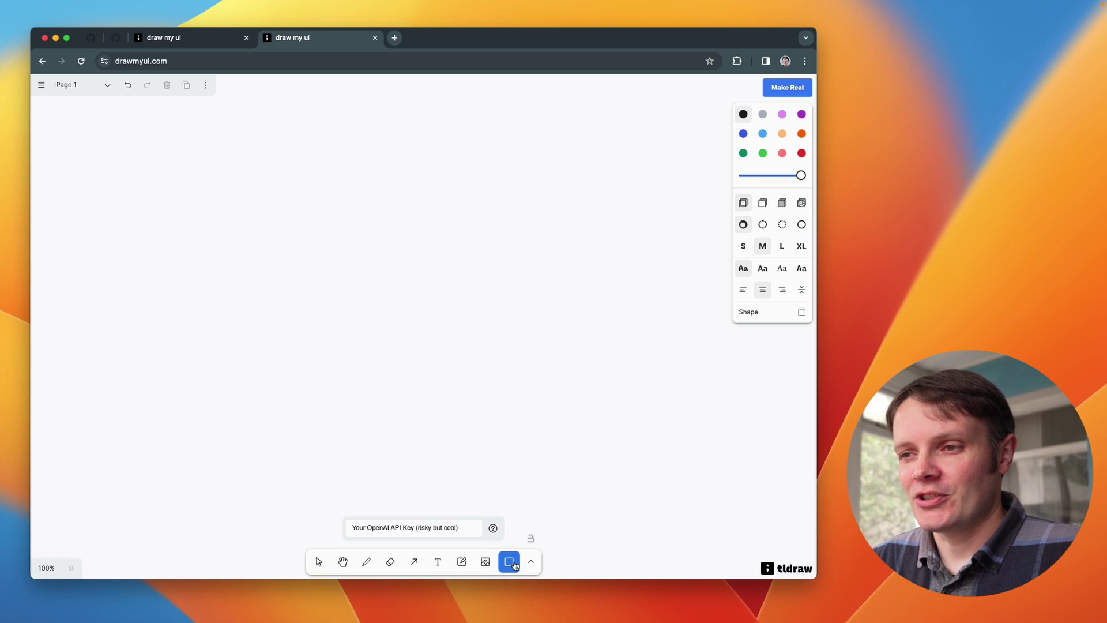
left_click_drag(180, 160, 470, 311)
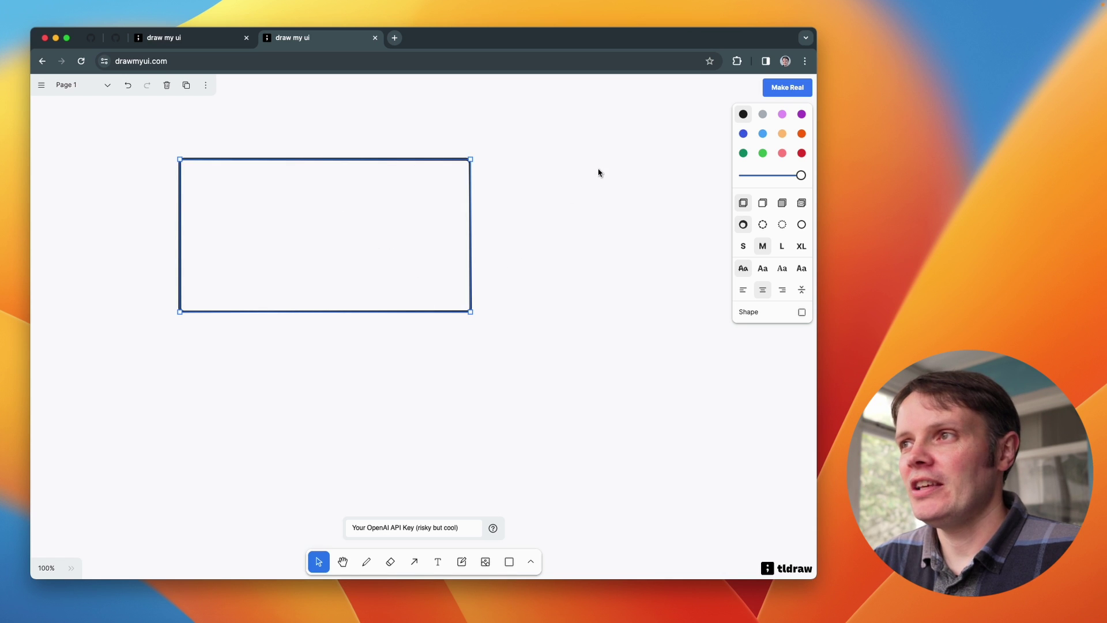
left_click(512, 570)
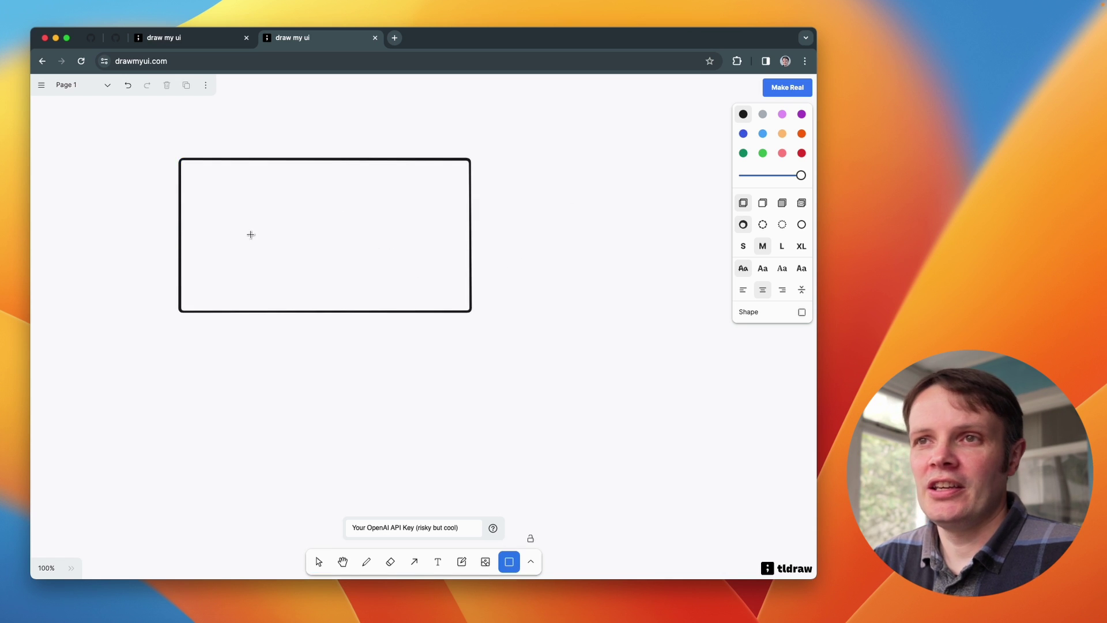
left_click_drag(206, 214, 448, 253)
Add the title 'Sign Up to my Newsletter' centred at the card's top
left_click(437, 562)
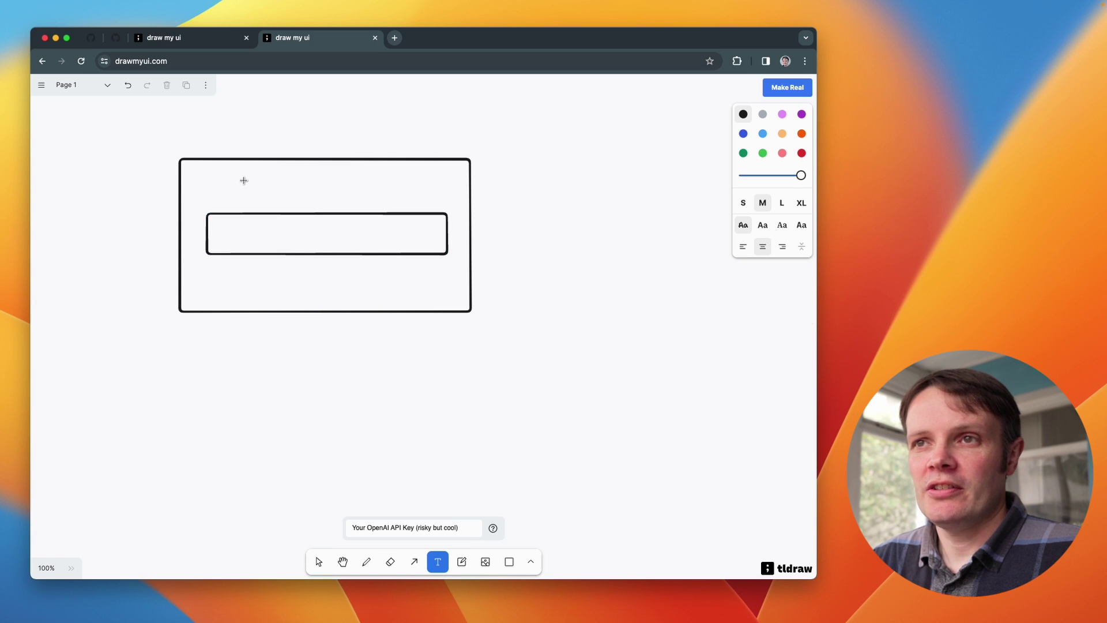
left_click(243, 180)
type("Sign Up to my Newsletter")
left_click(383, 421)
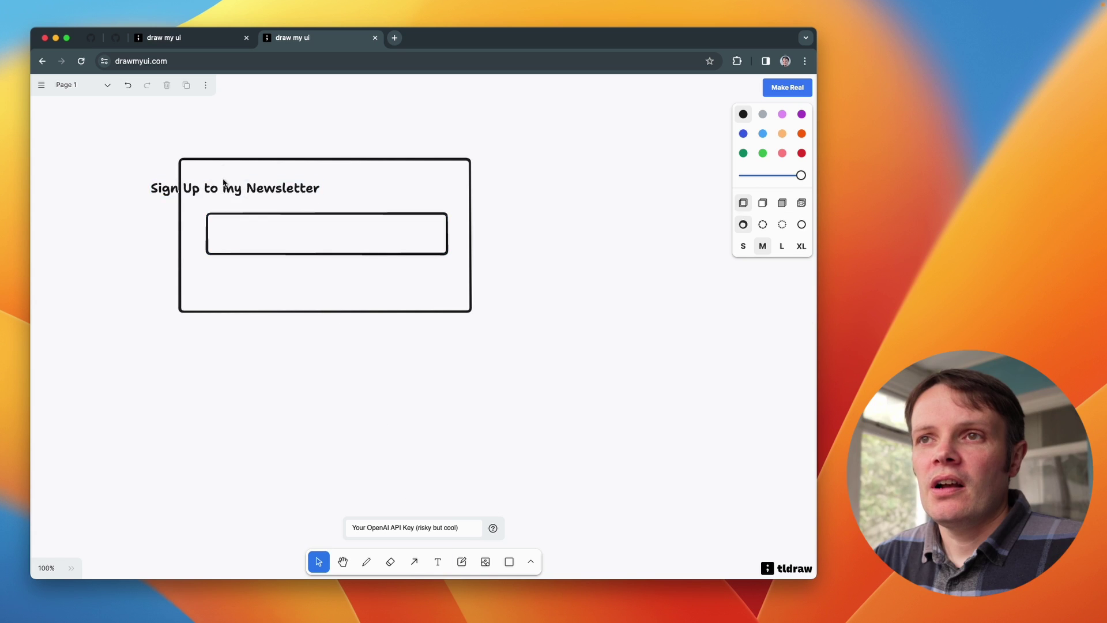
left_click_drag(224, 183, 327, 193)
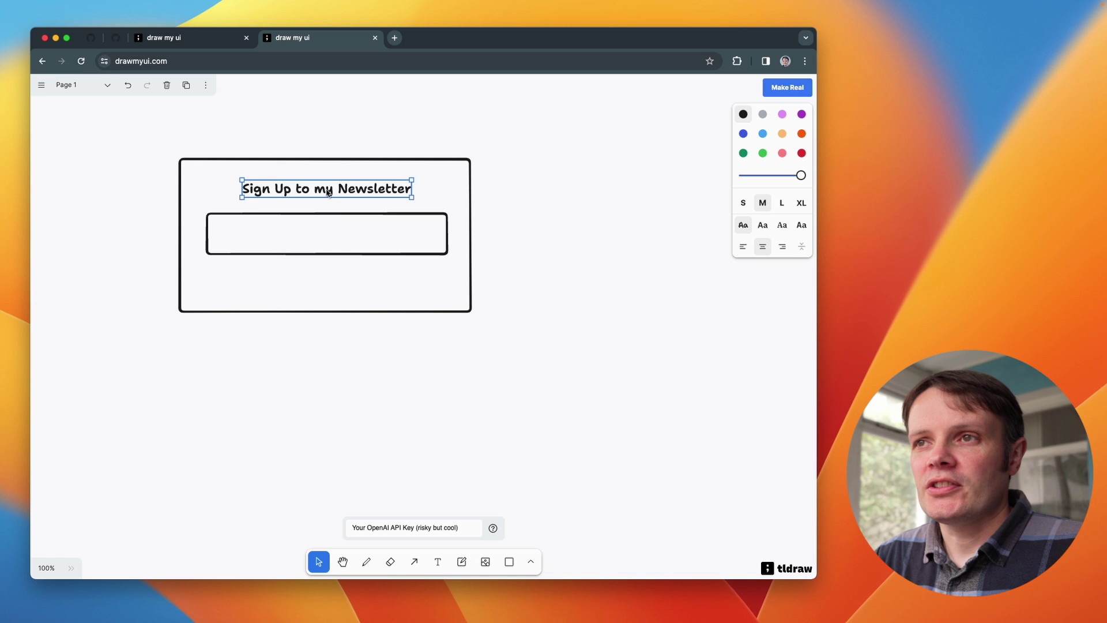
Label the inner box 'Subscribe' and move it toward the card's bottom
left_click(437, 562)
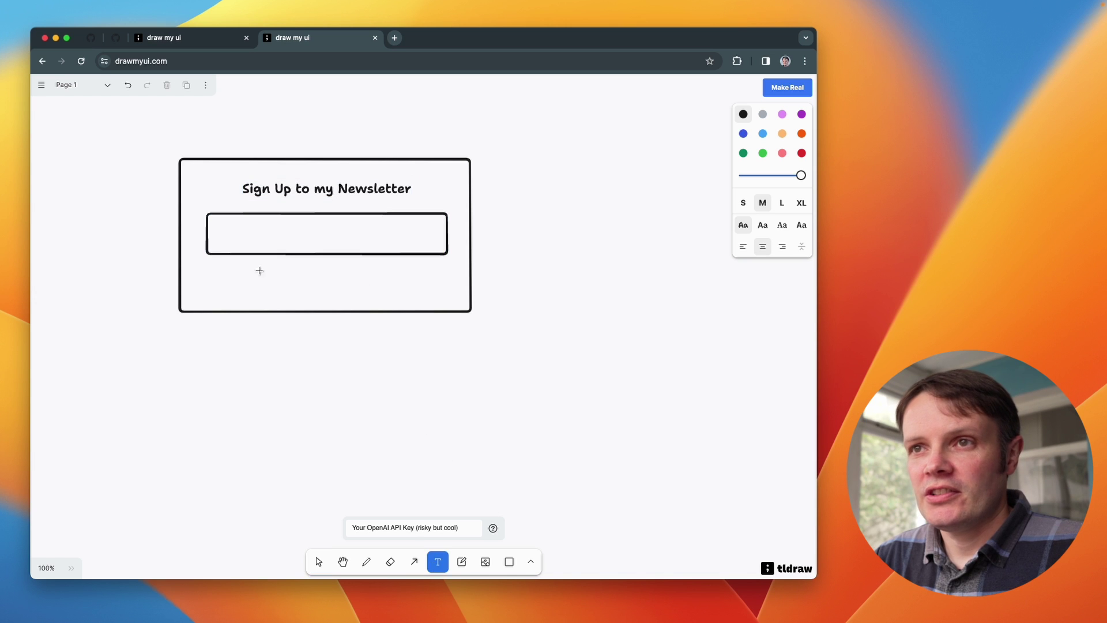
left_click(232, 240)
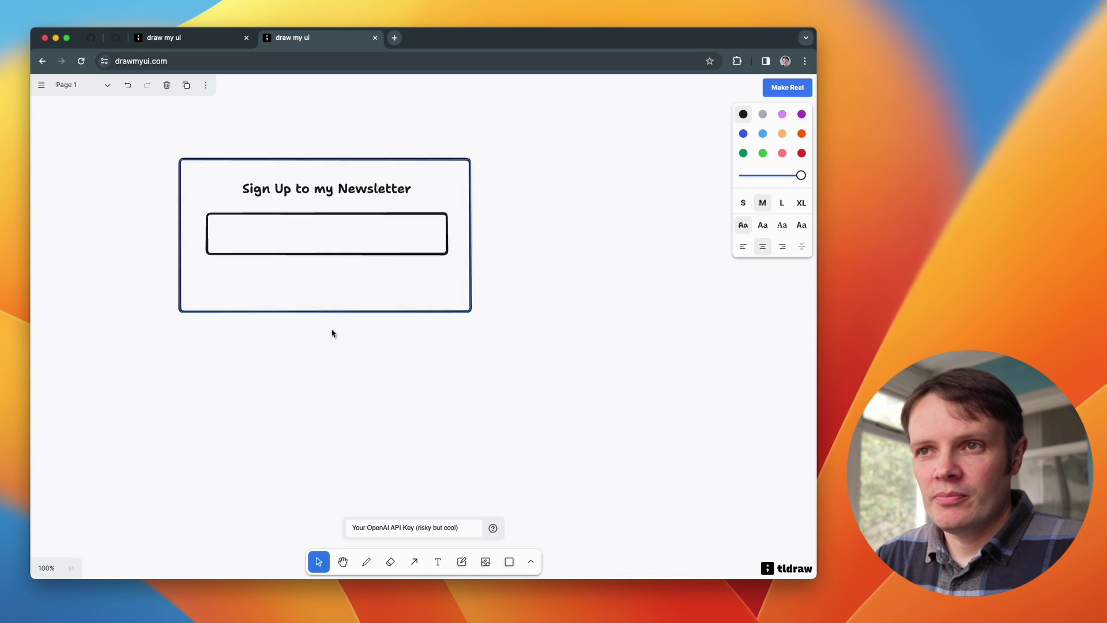
type("Subscr")
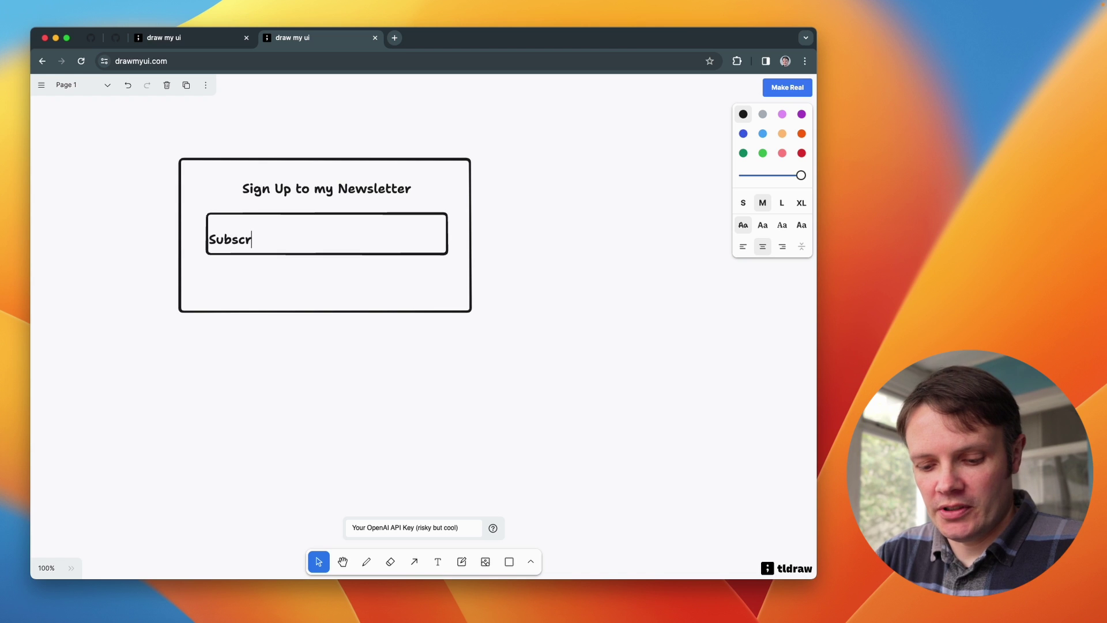
type("ibe")
key("Escape")
left_click_drag(242, 240, 341, 283)
left_click(345, 235)
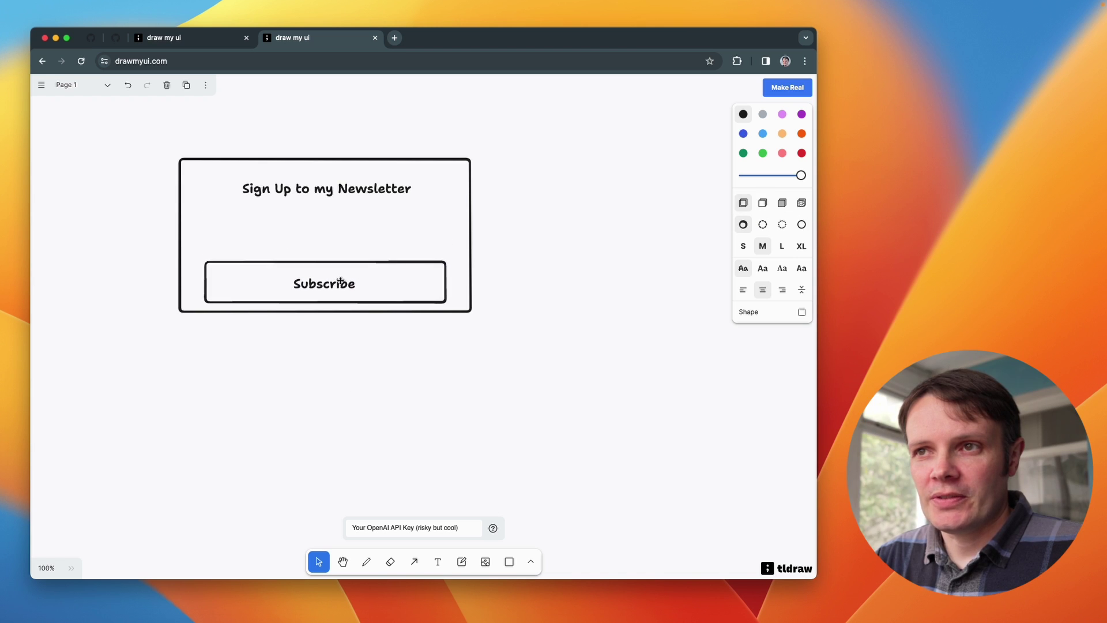
left_click(509, 563)
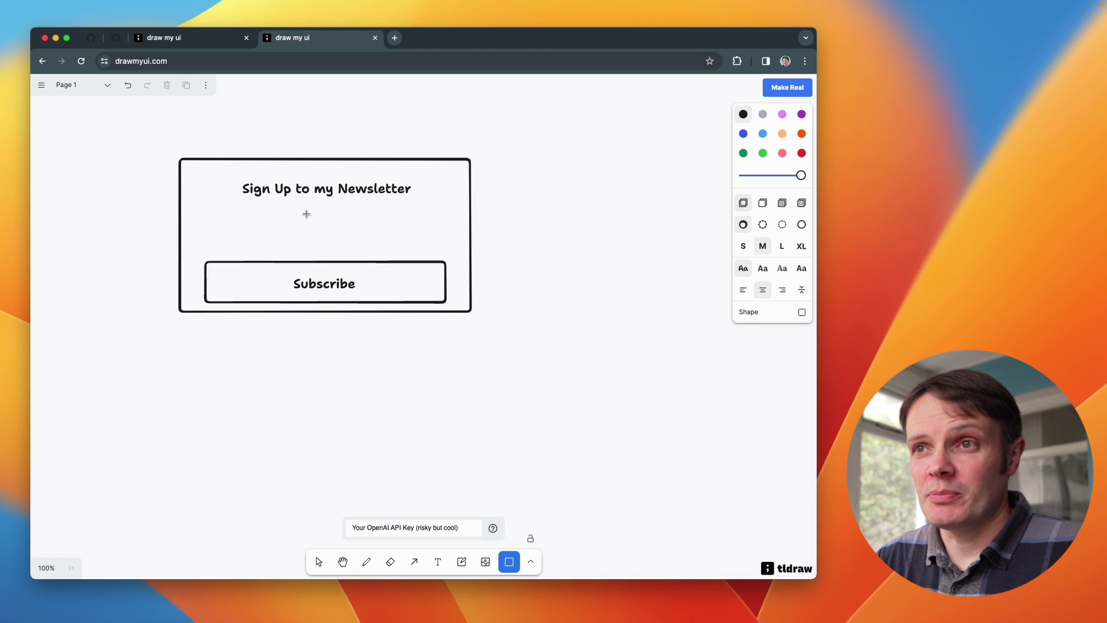
left_click_drag(306, 214, 460, 247)
key("t")
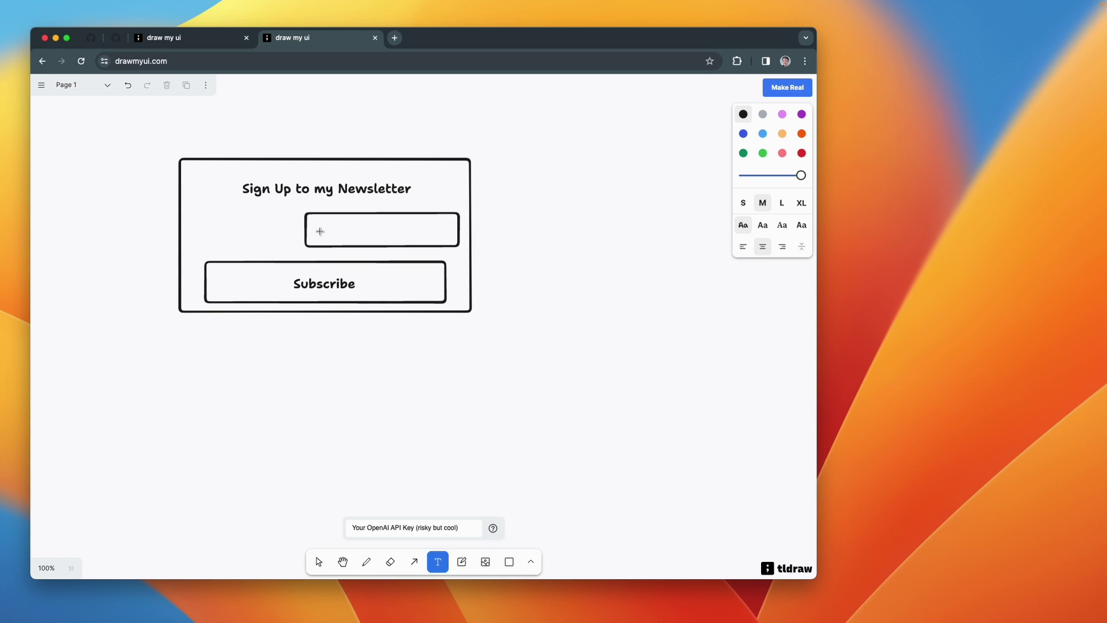
left_click(320, 231)
type("myemail@something.com")
key("Escape")
left_click_drag(320, 232, 362, 229)
Add an 'Email' label lined up to the left of the input box
key("t")
left_click(190, 230)
type("Ema")
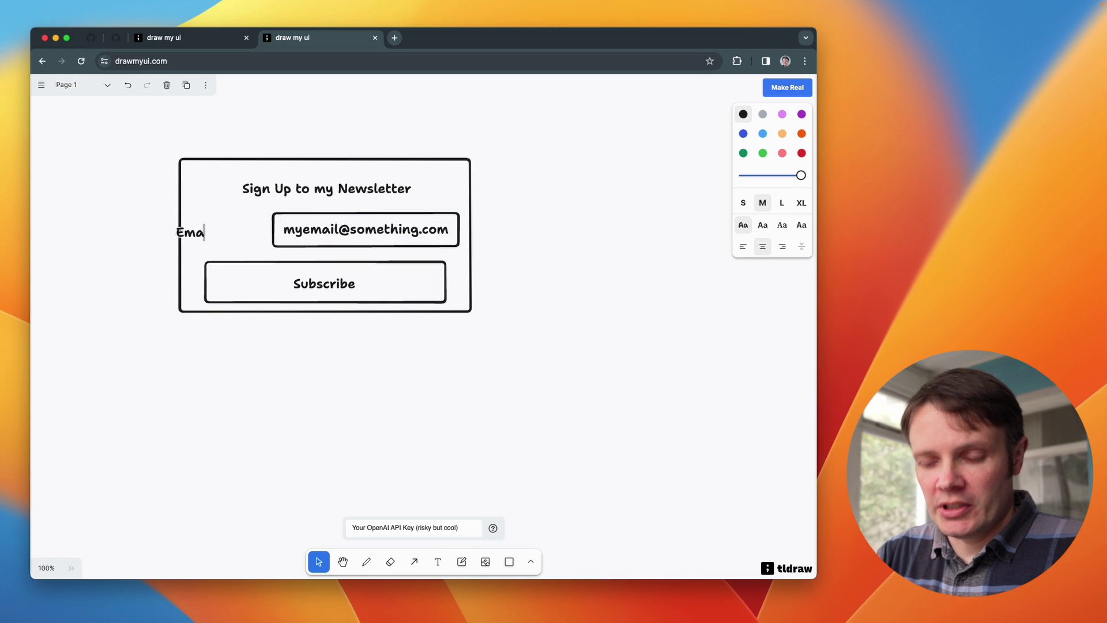
type("il")
key("Escape")
left_click_drag(196, 231, 224, 229)
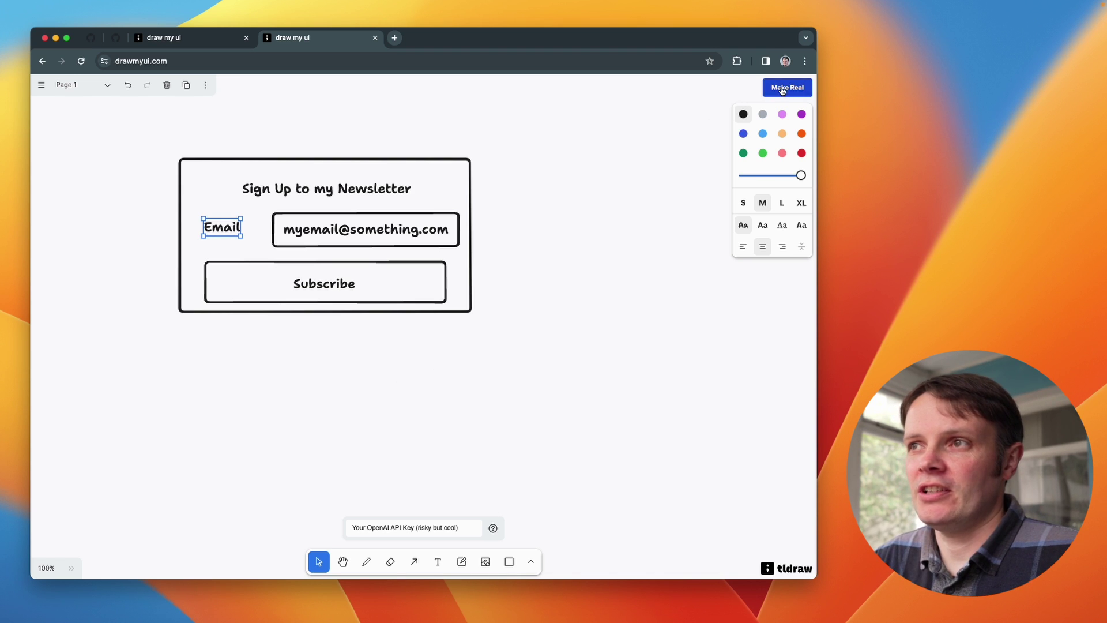
Run Make Real on the selected newsletter sketch, copy the generated HTML, and switch to VS Code
left_click(312, 124)
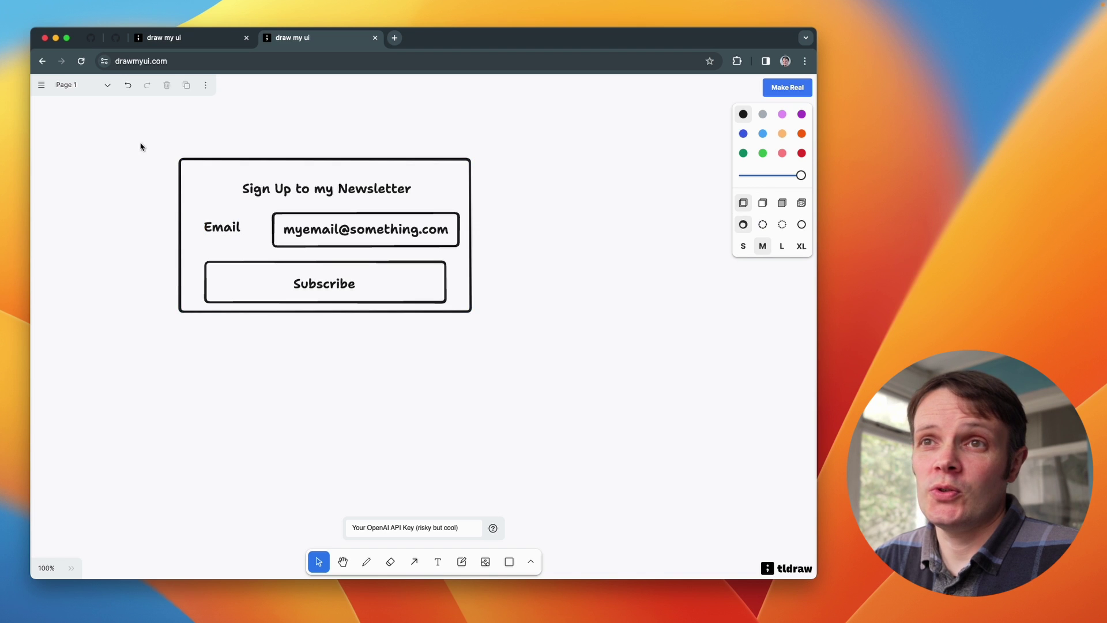
left_click_drag(117, 129, 562, 367)
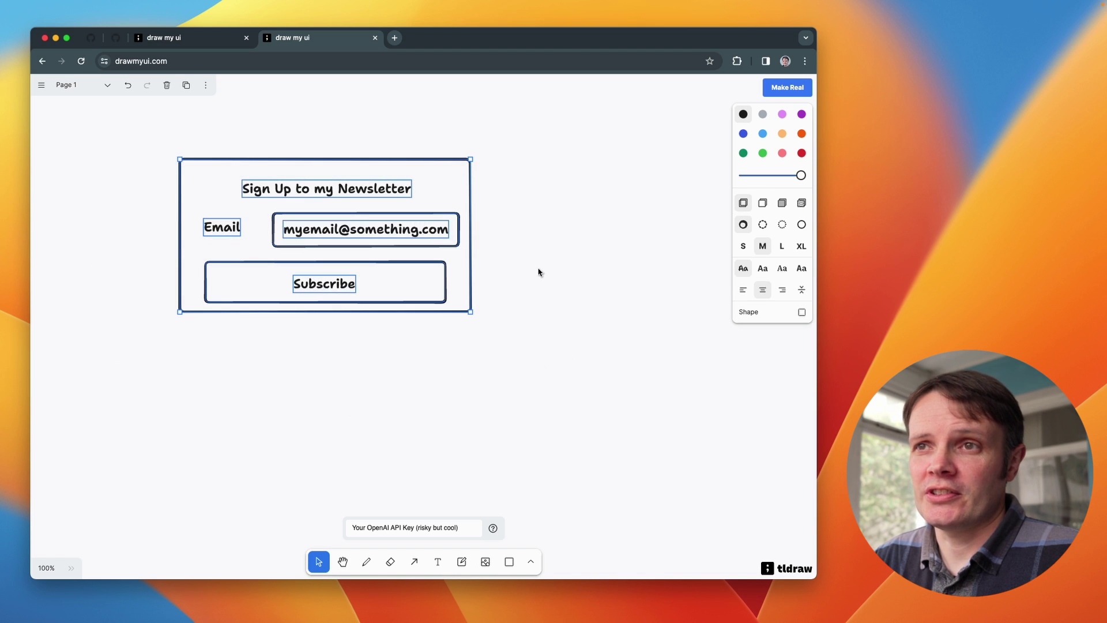
left_click(788, 87)
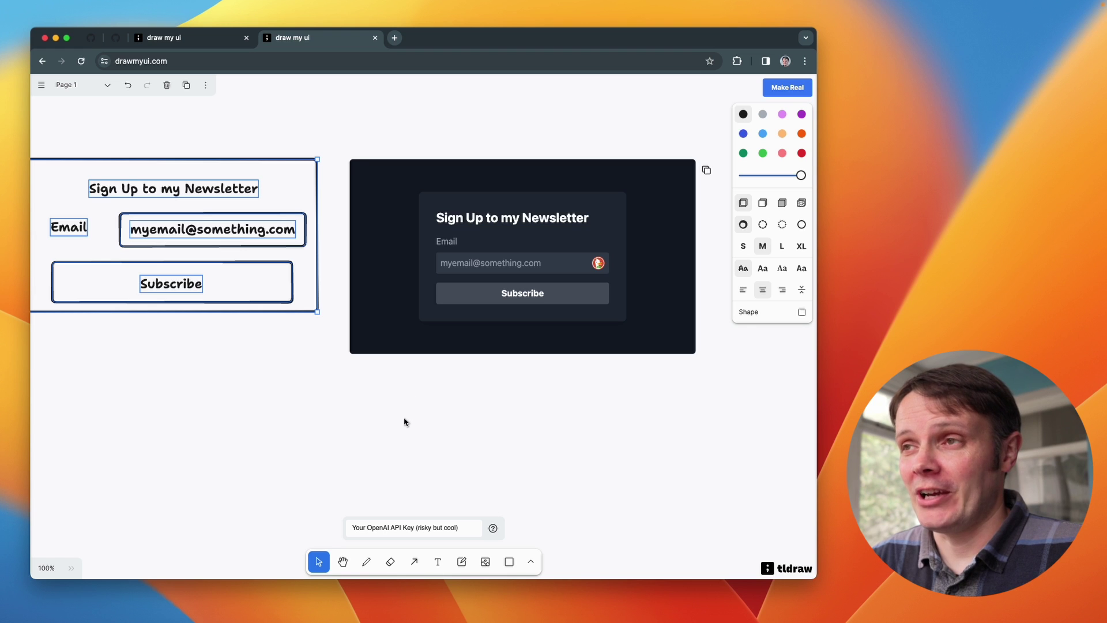
left_click(707, 170)
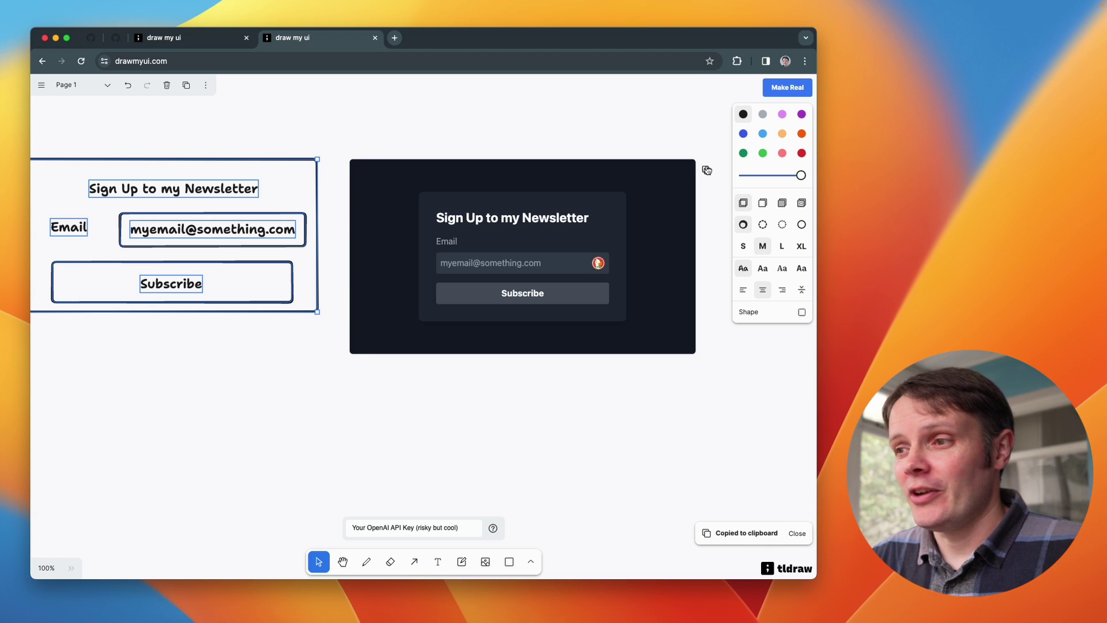
left_click(531, 604)
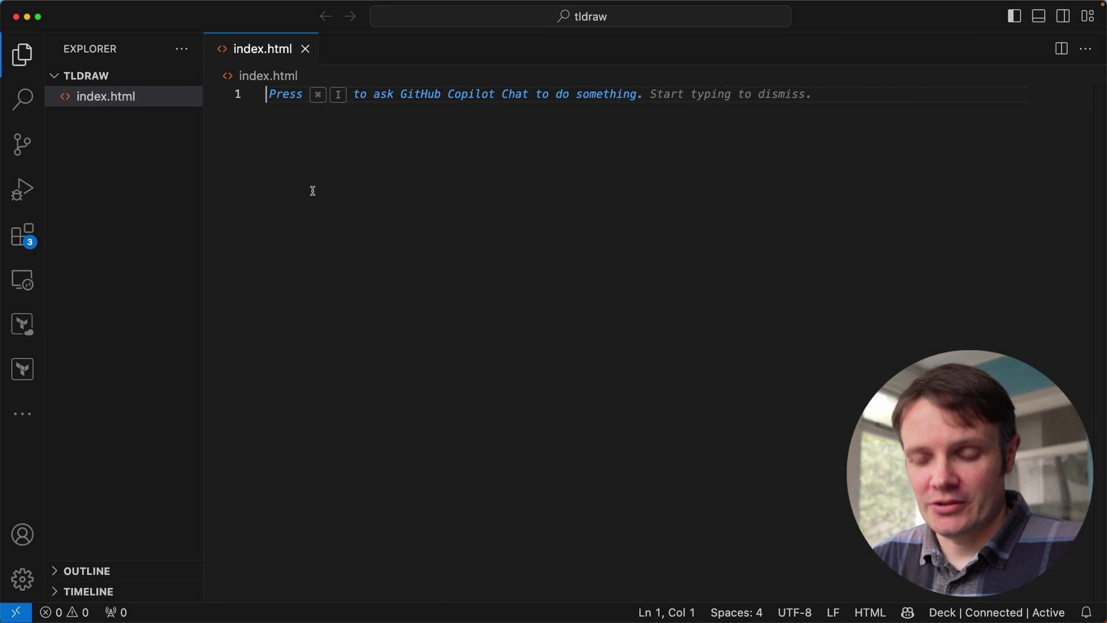
Paste the newsletter HTML into index.html and serve the folder with python -m http.server
key("super+v")
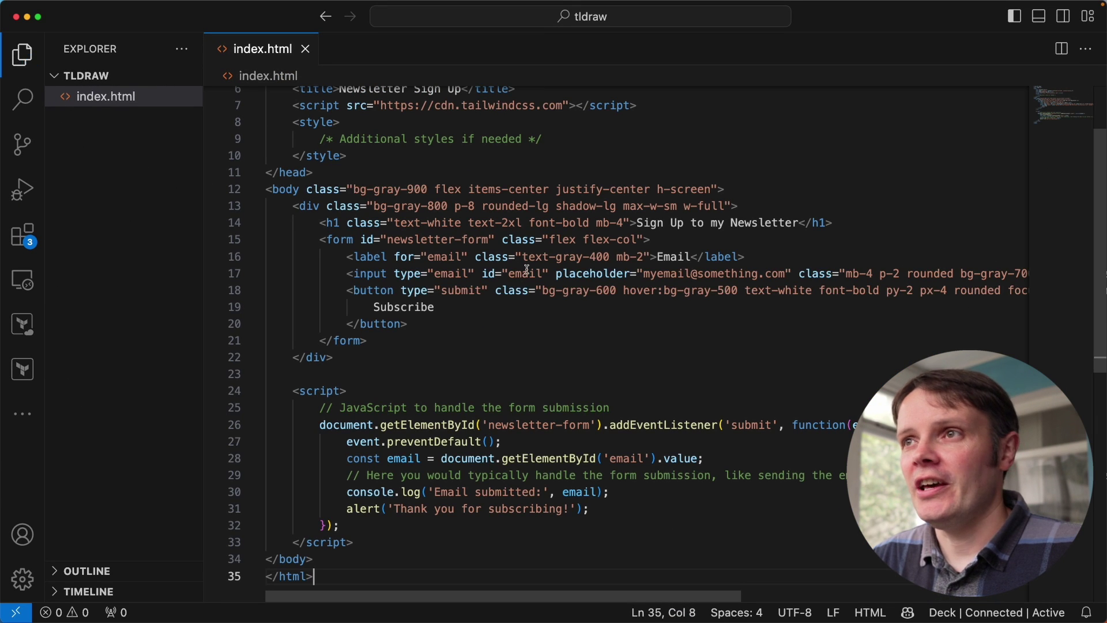
key("super+b")
key("ctrl+grave")
scroll(255, 309, "up", 2)
scroll(255, 308, "down", 5)
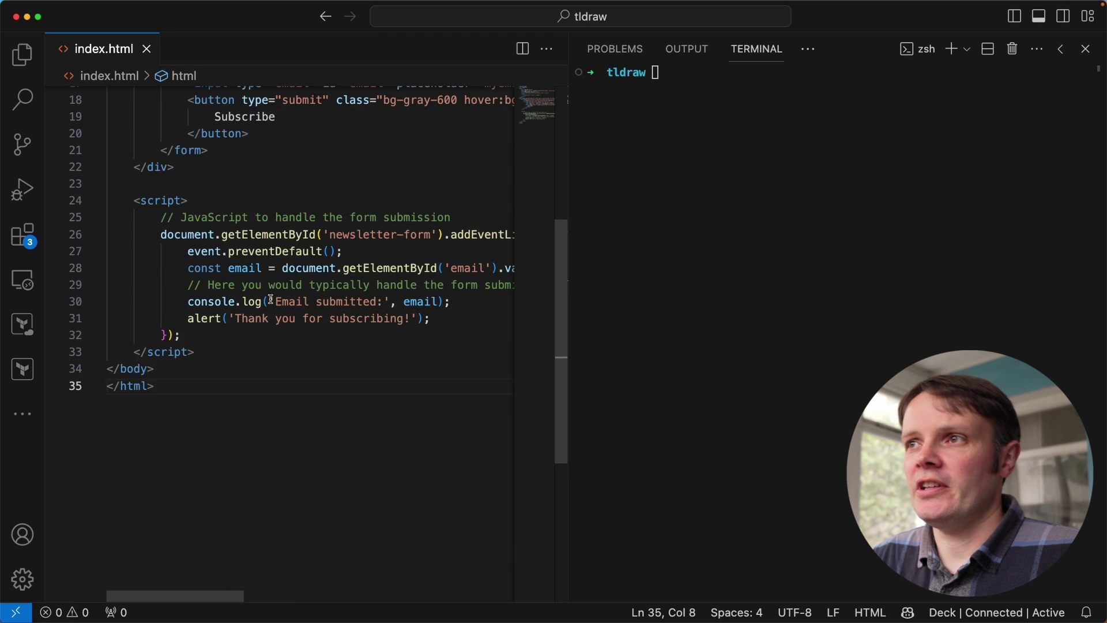
scroll(271, 300, "up", 4)
type("p")
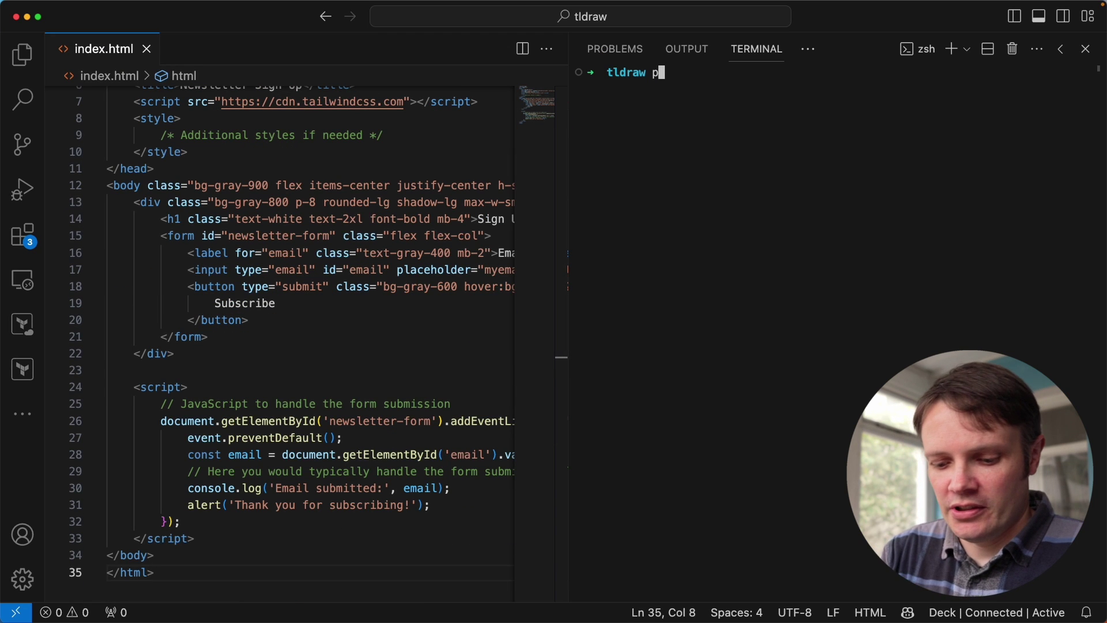
type("ython -m ")
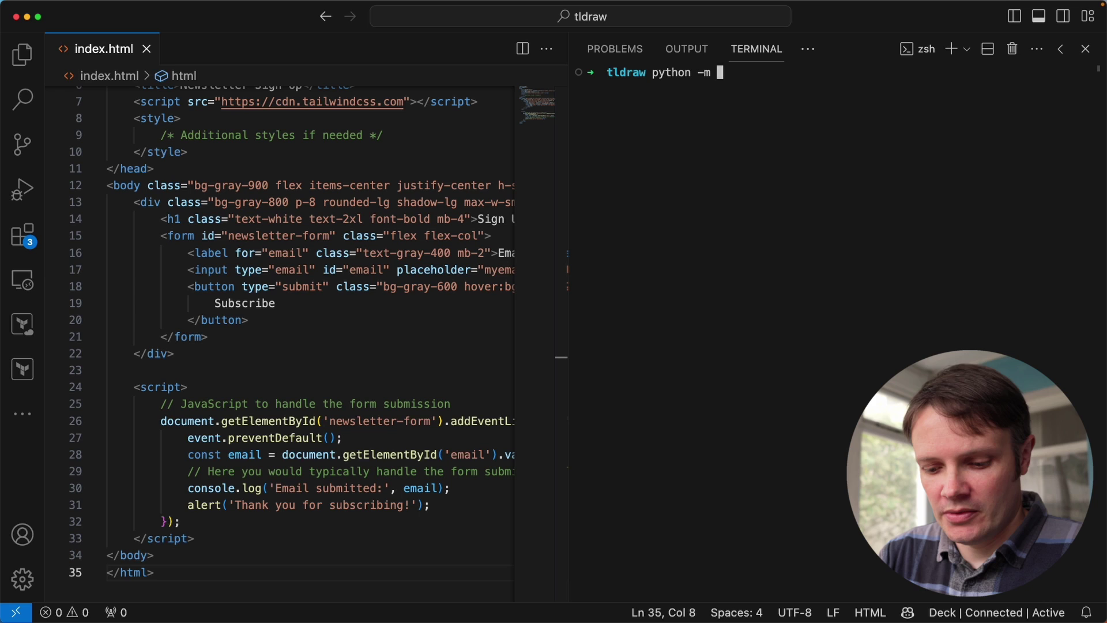
type("http.ser")
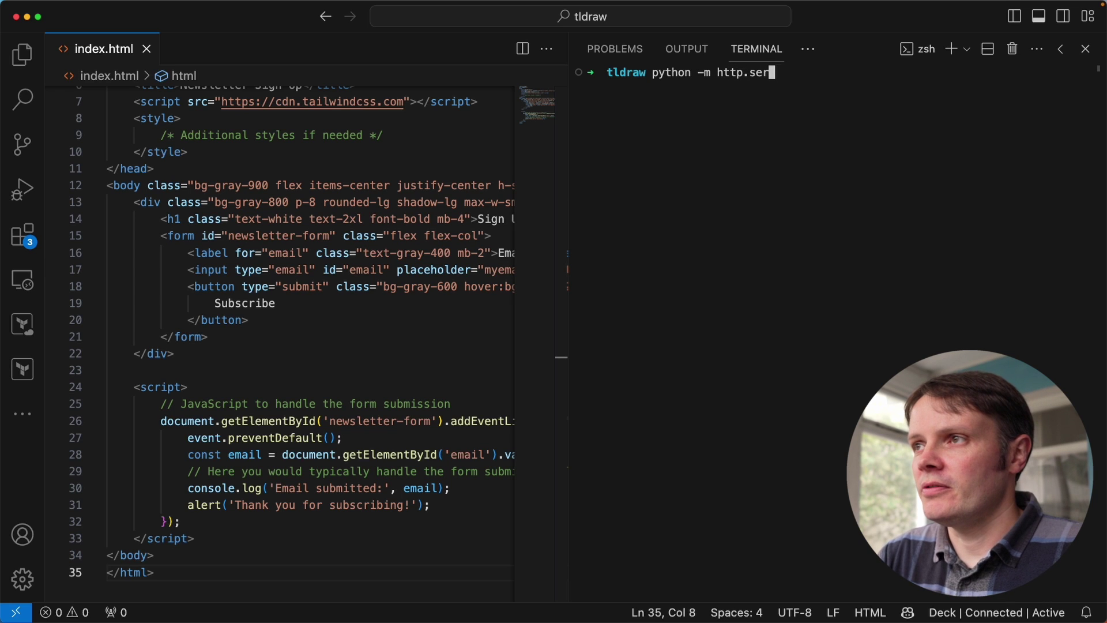
type("ver")
key("Return")
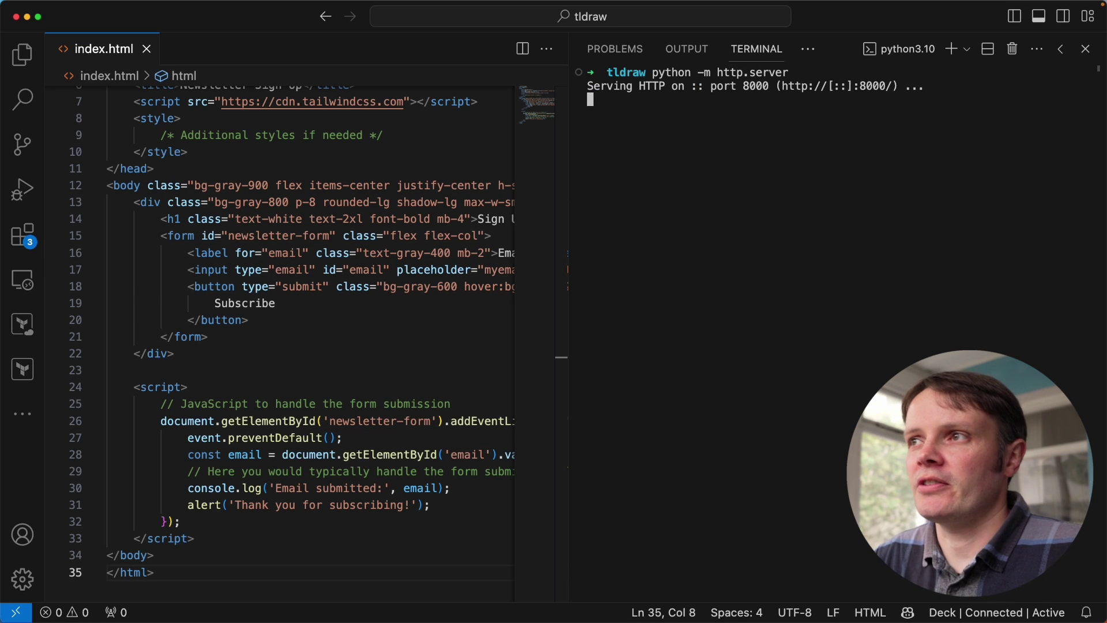
key("super+Tab")
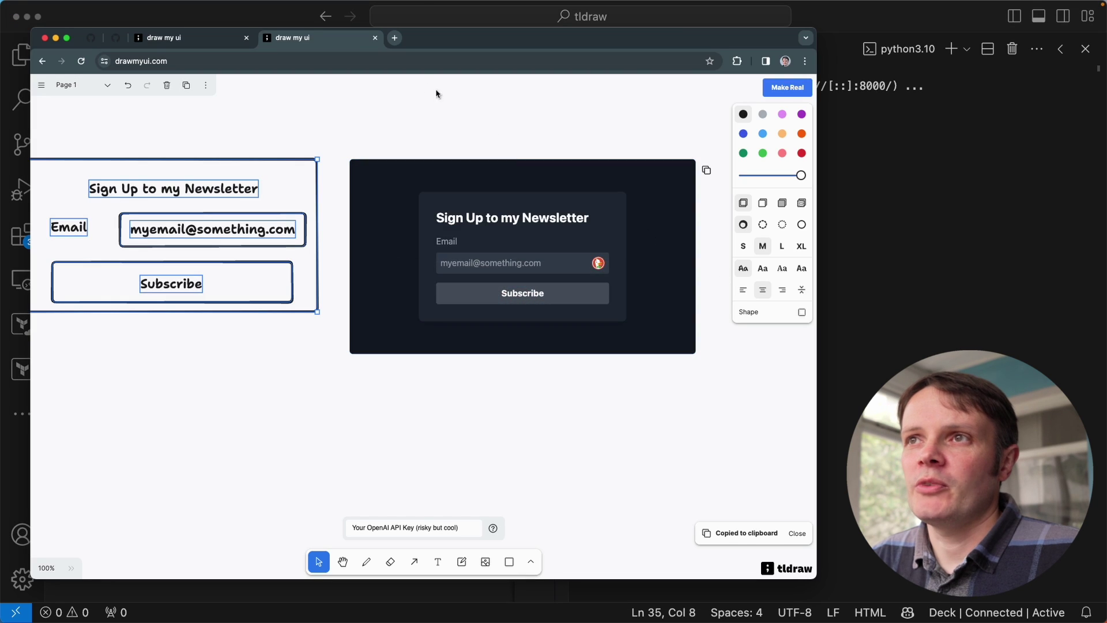
Load 127.0.0.1:8000 in a new Chrome tab
left_click(395, 37)
type("127.0.0.1:8100/settings/")
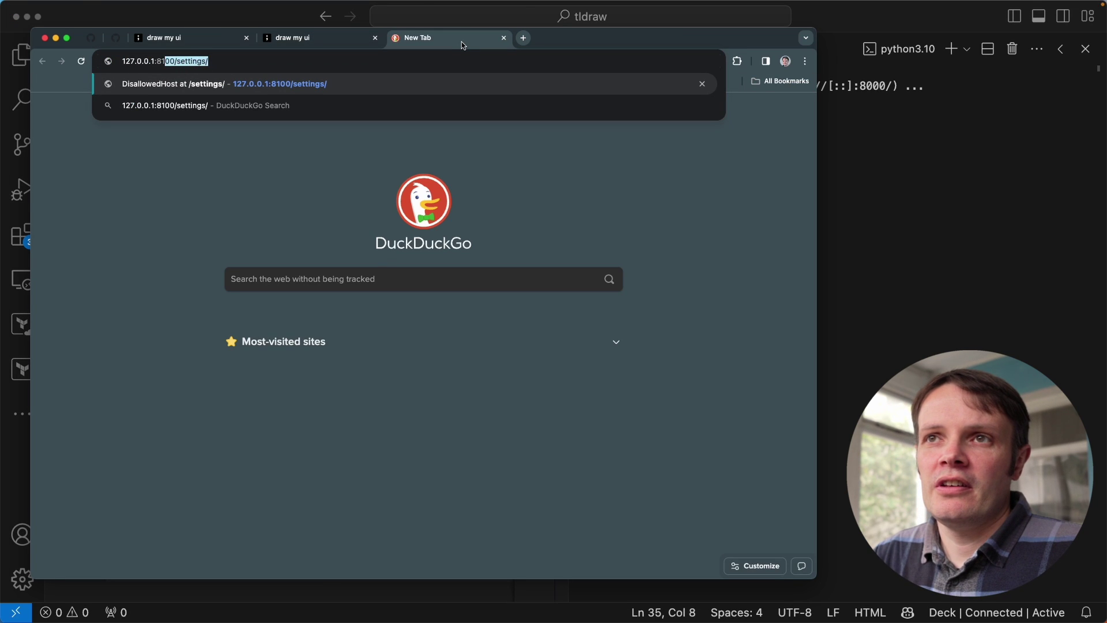
key("BackSpace")
key("BackSpace")
type("000")
key("Return")
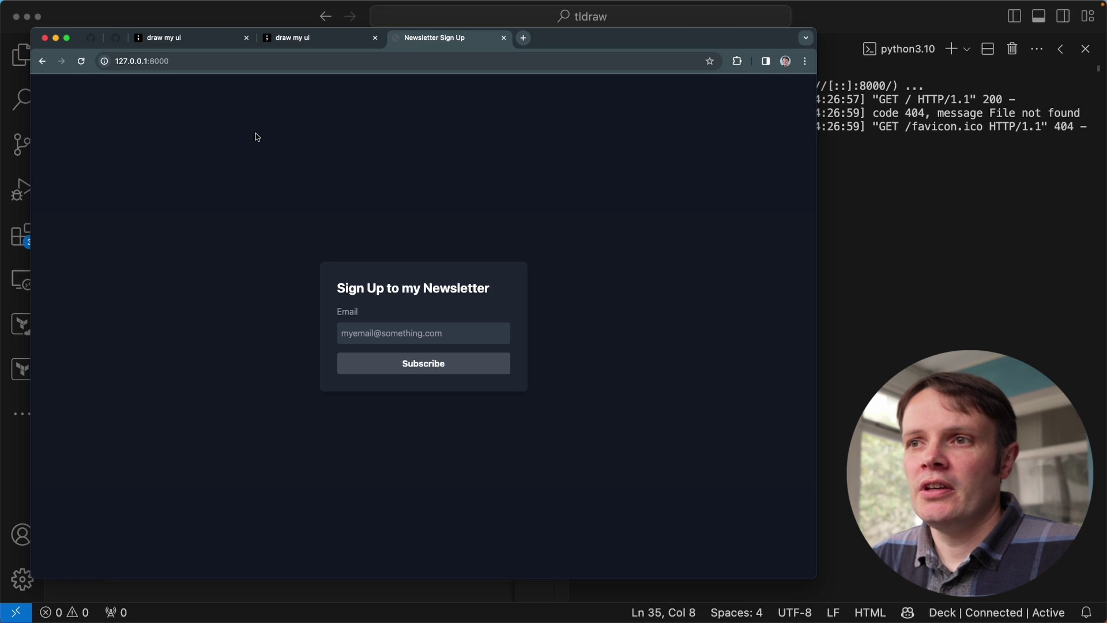
Submit the sign-up form and dismiss the 'Thank you for subscribing!' alert
left_click(460, 328)
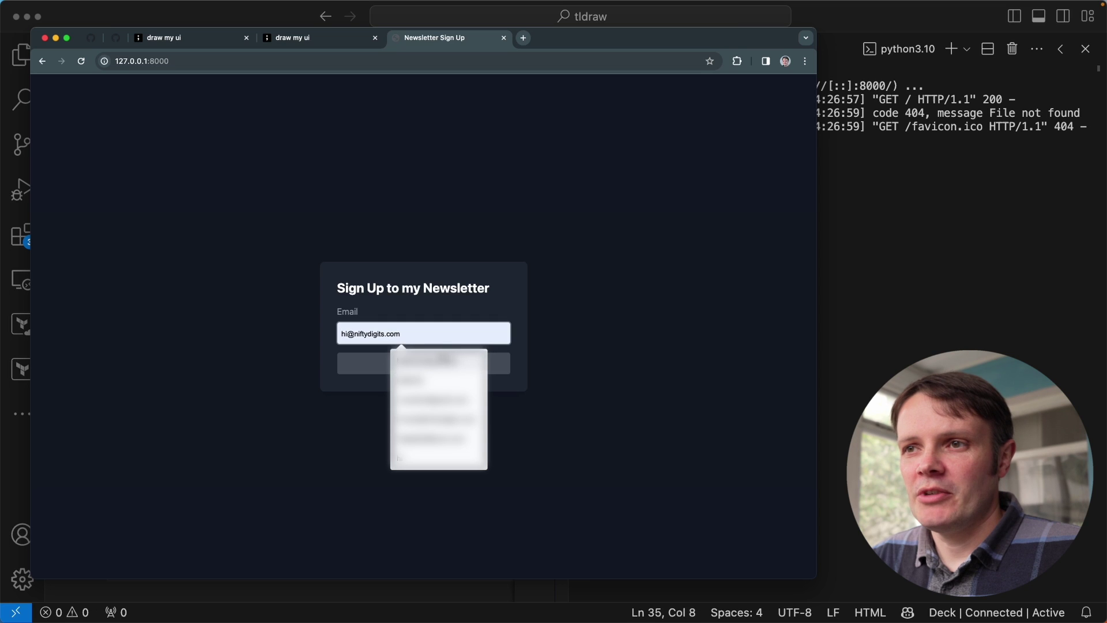
left_click(316, 476)
left_click(440, 364)
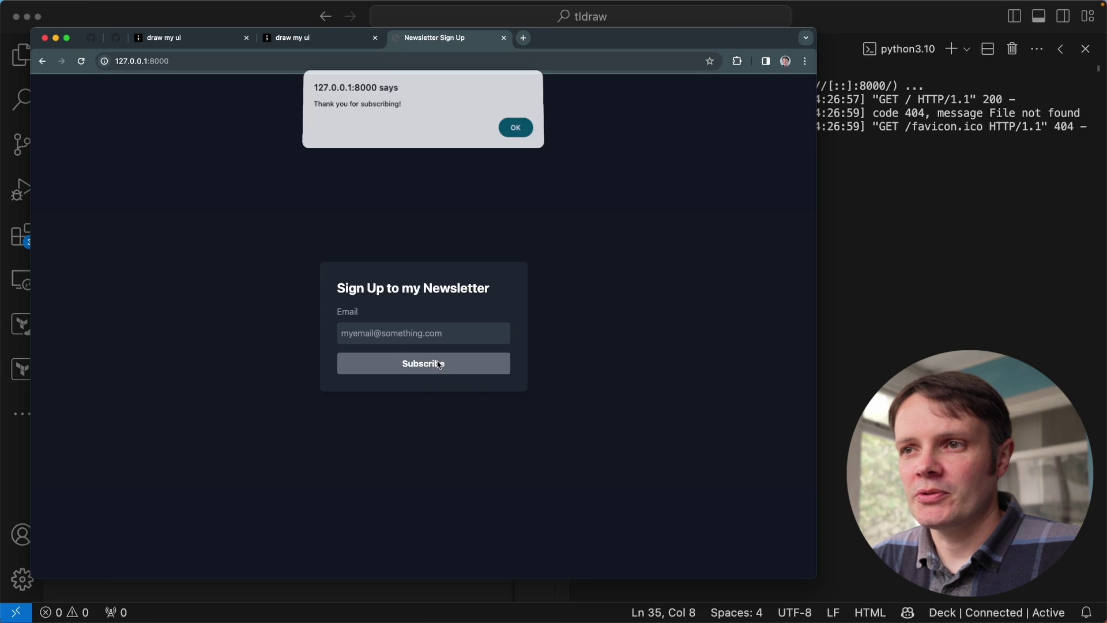
key("Return")
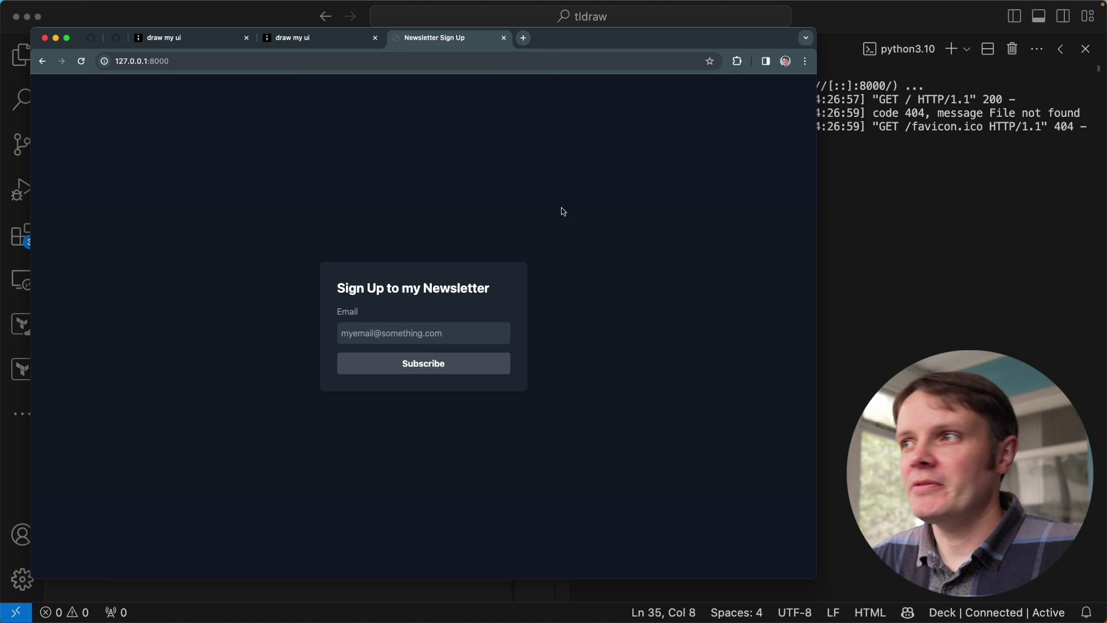
Look over the index.html source in VS Code, then return to the browser
left_click(992, 210)
left_click(214, 370)
scroll(214, 372, "down", 3)
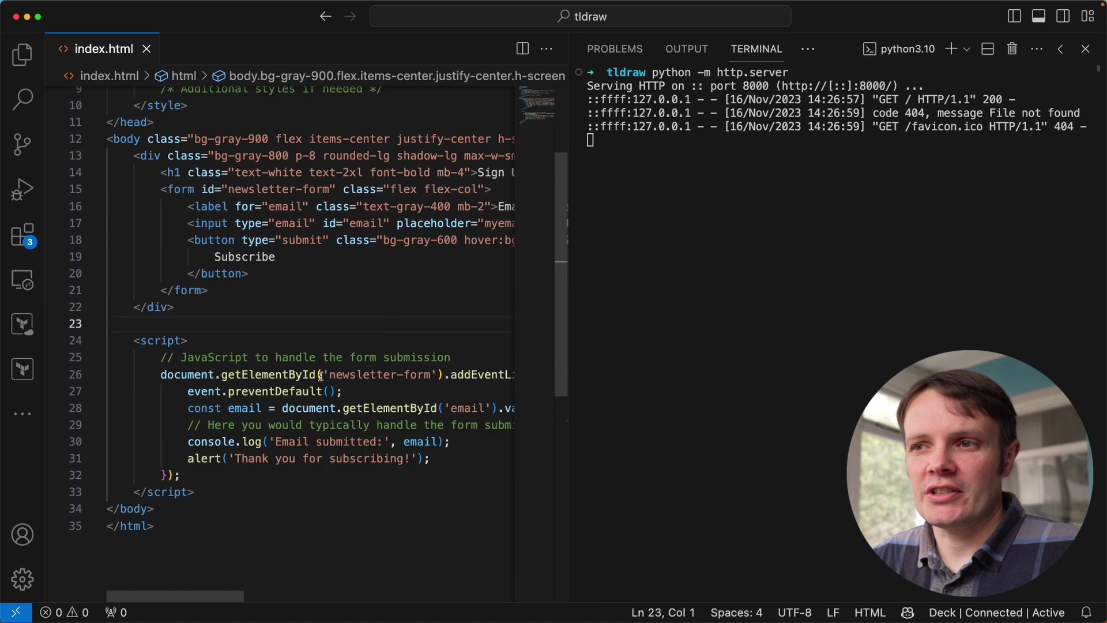
scroll(305, 330, "up", 4)
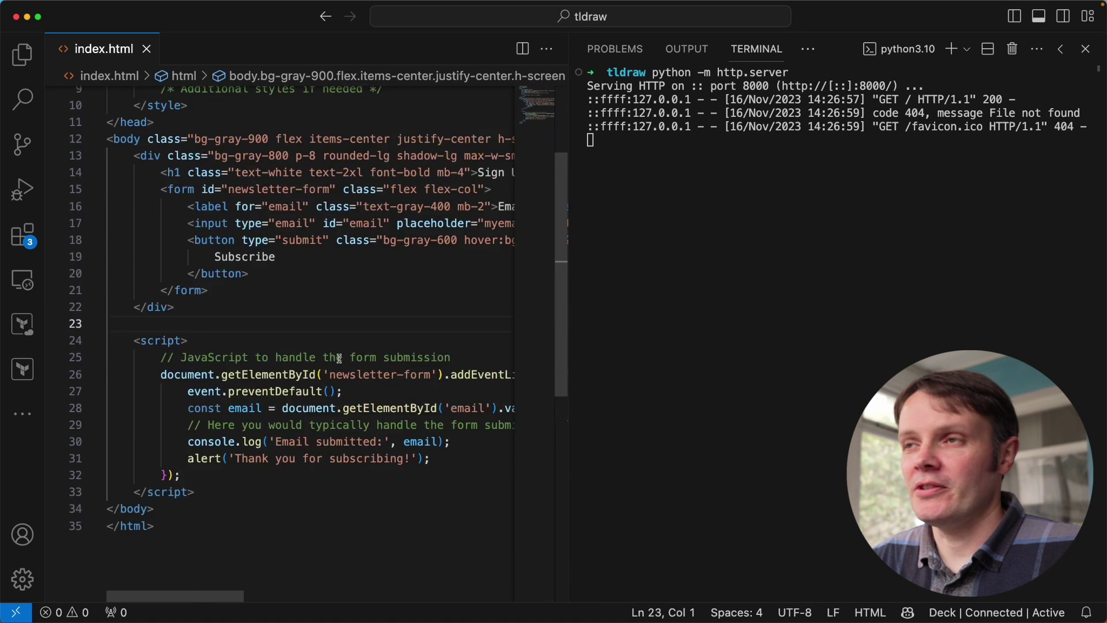
key("super+Tab")
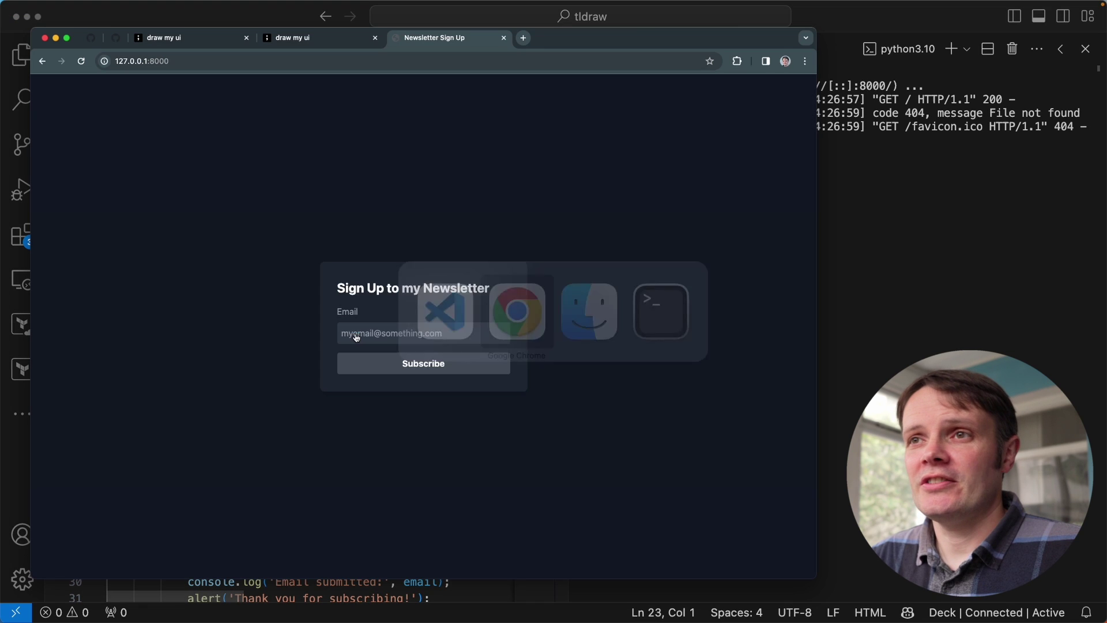
Return to the drawmyui.com tab, pan around the sketch and preview, and maximise the window
left_click(316, 44)
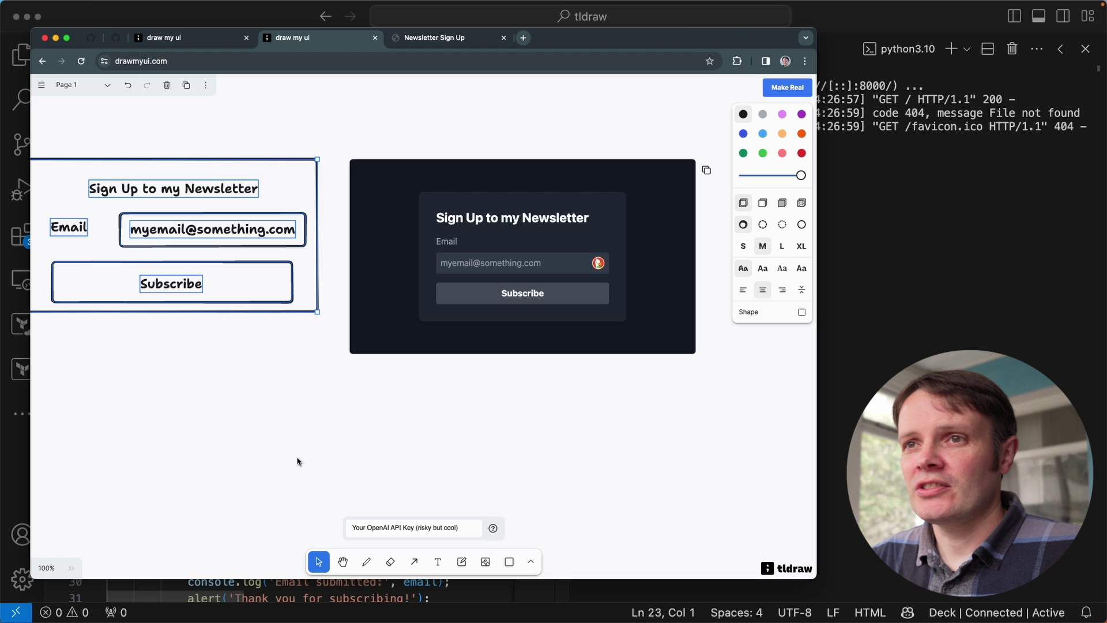
scroll(298, 447, "down", 3)
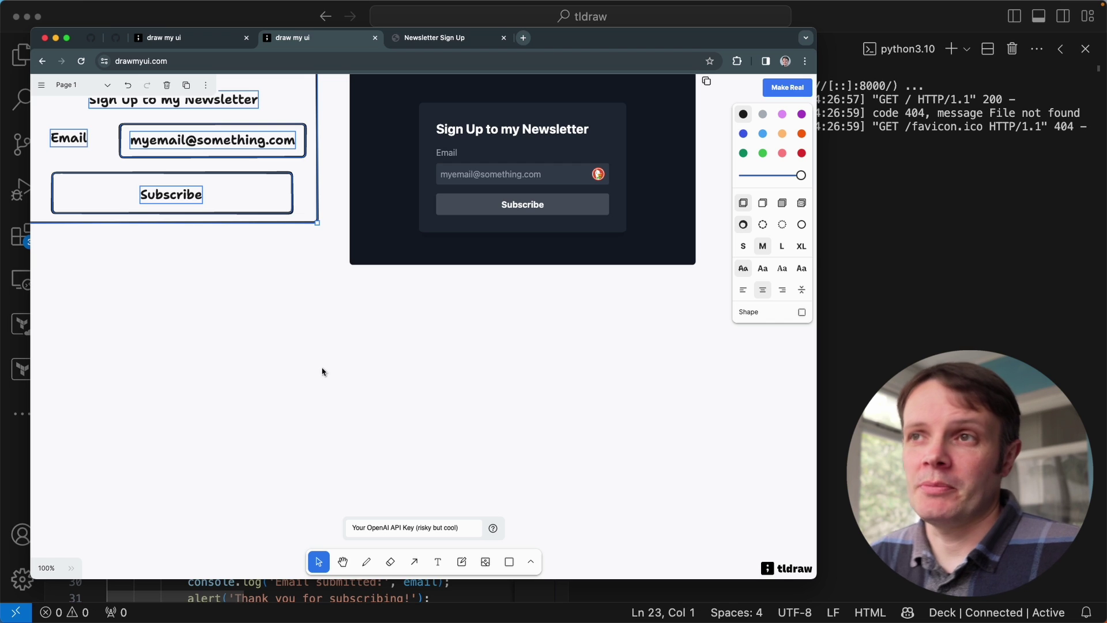
scroll(292, 396, "up", 5)
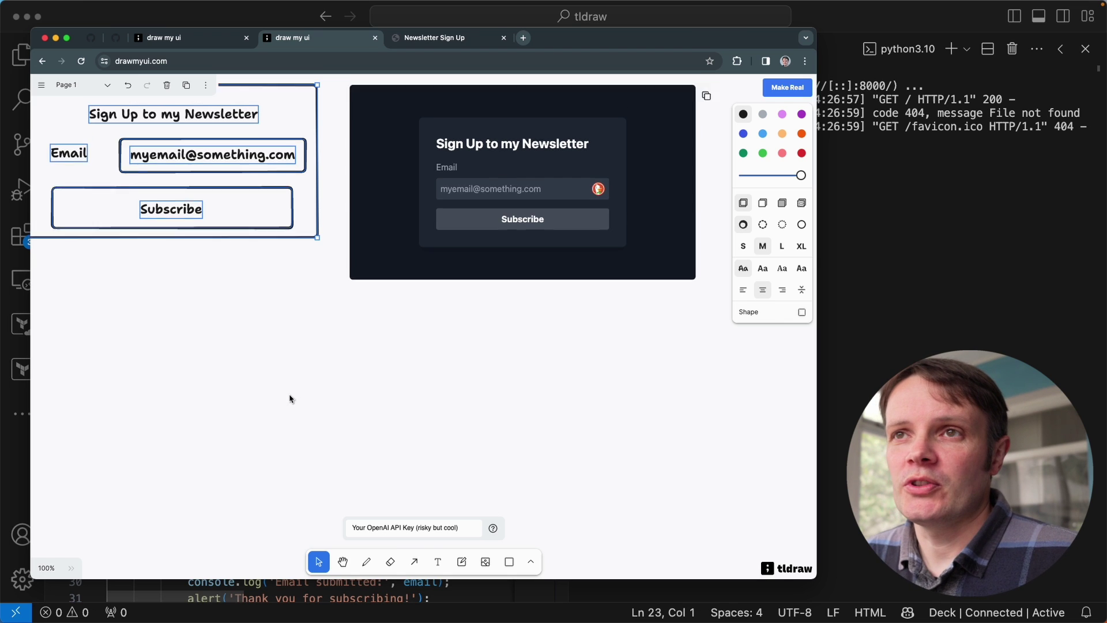
scroll(287, 427, "right", 5)
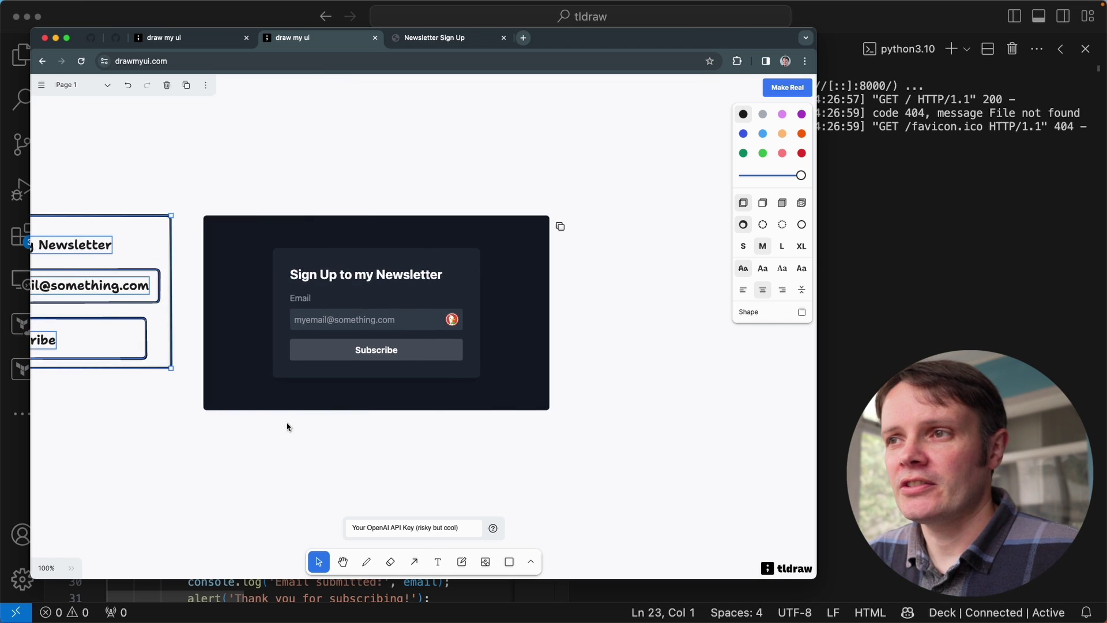
scroll(287, 427, "left", 6)
scroll(280, 413, "down", 4)
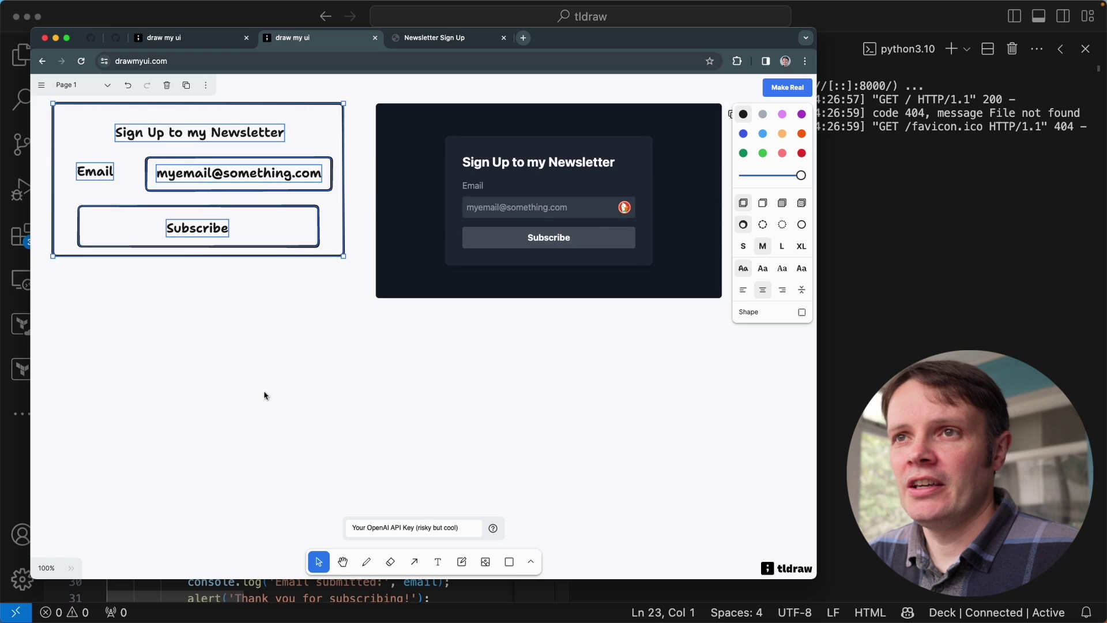
left_click(268, 389)
scroll(301, 397, "down", 4)
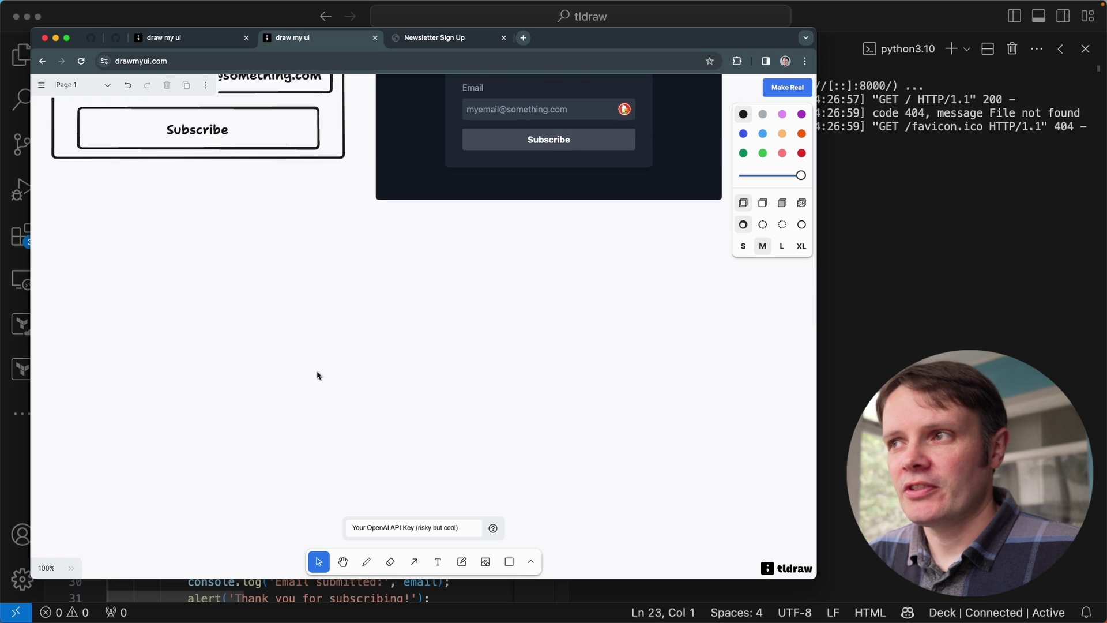
double_click(597, 39)
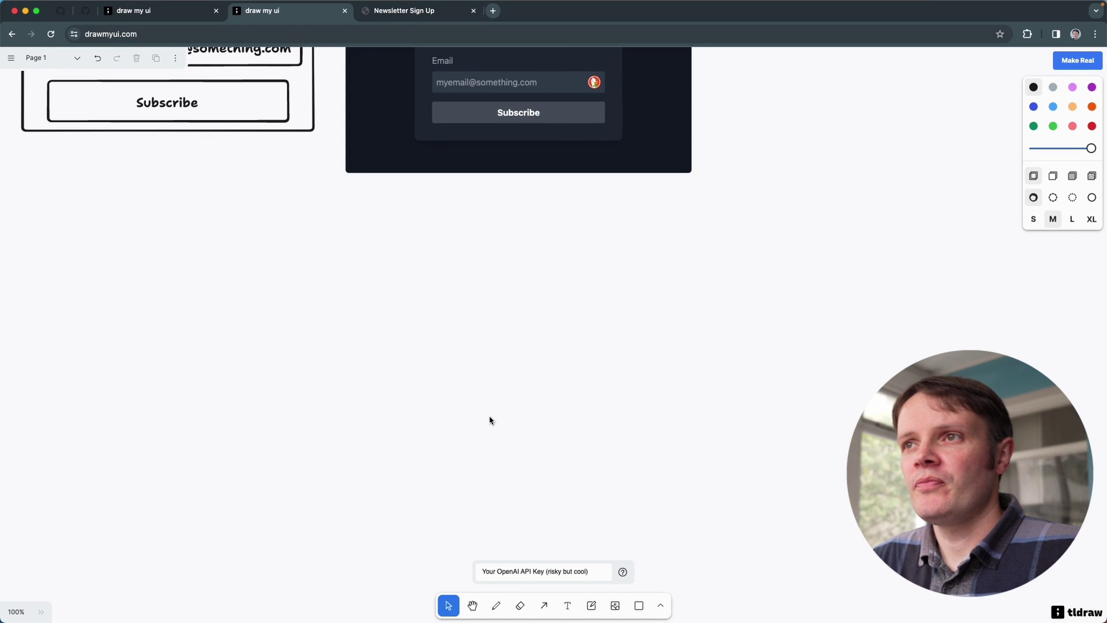
scroll(242, 346, "left", 3)
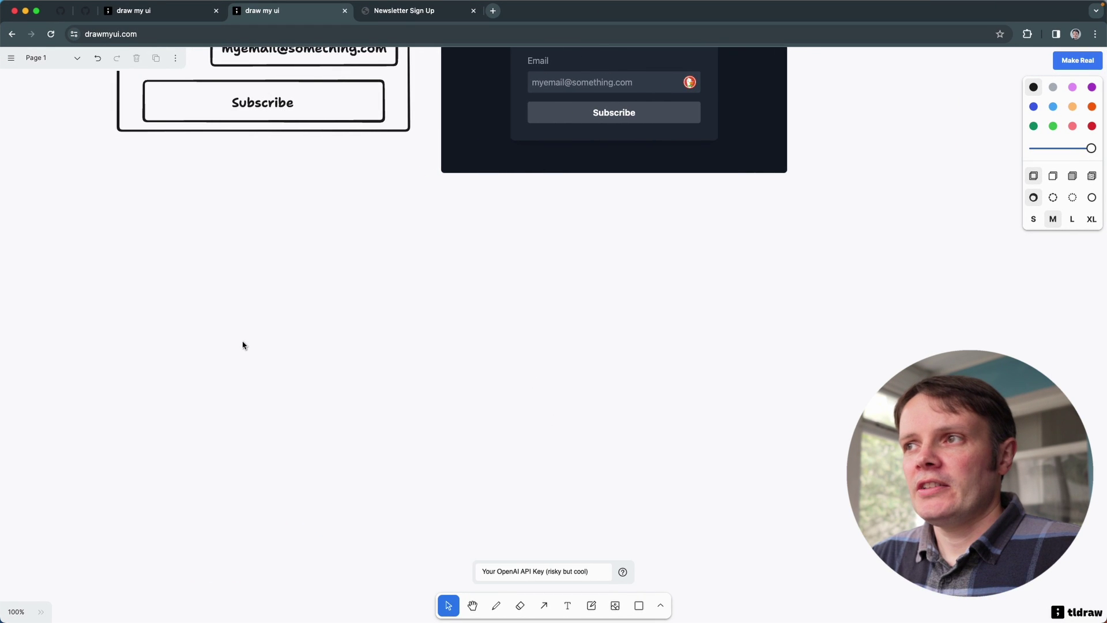
scroll(242, 345, "up", 5)
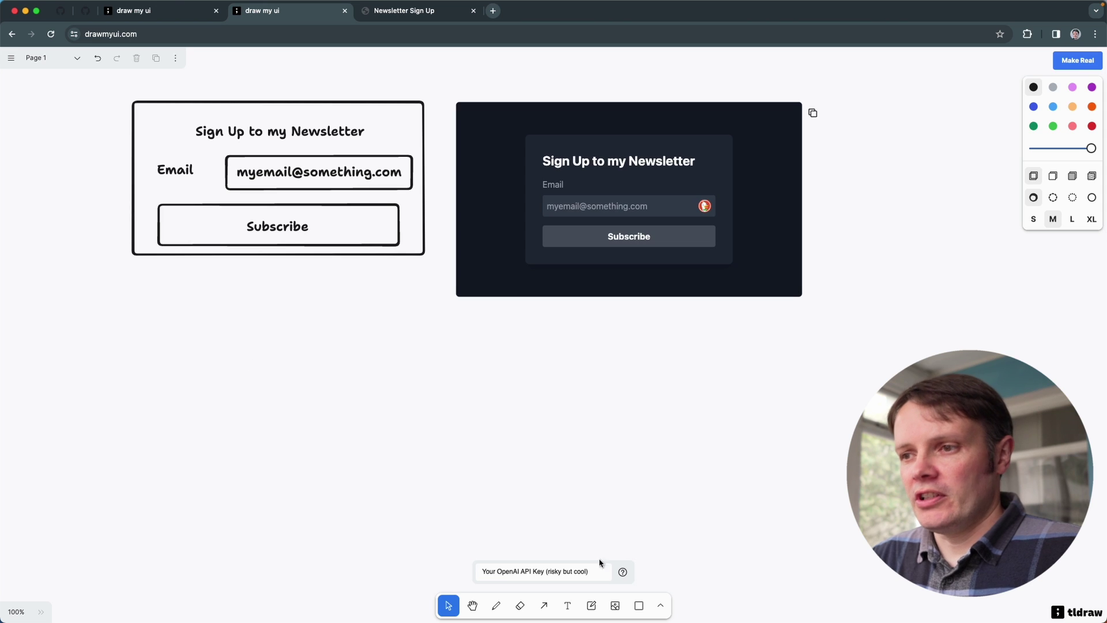
Draw a wide navbar rectangle under the newsletter sketch, plus a small ellipse at its right end
left_click(639, 606)
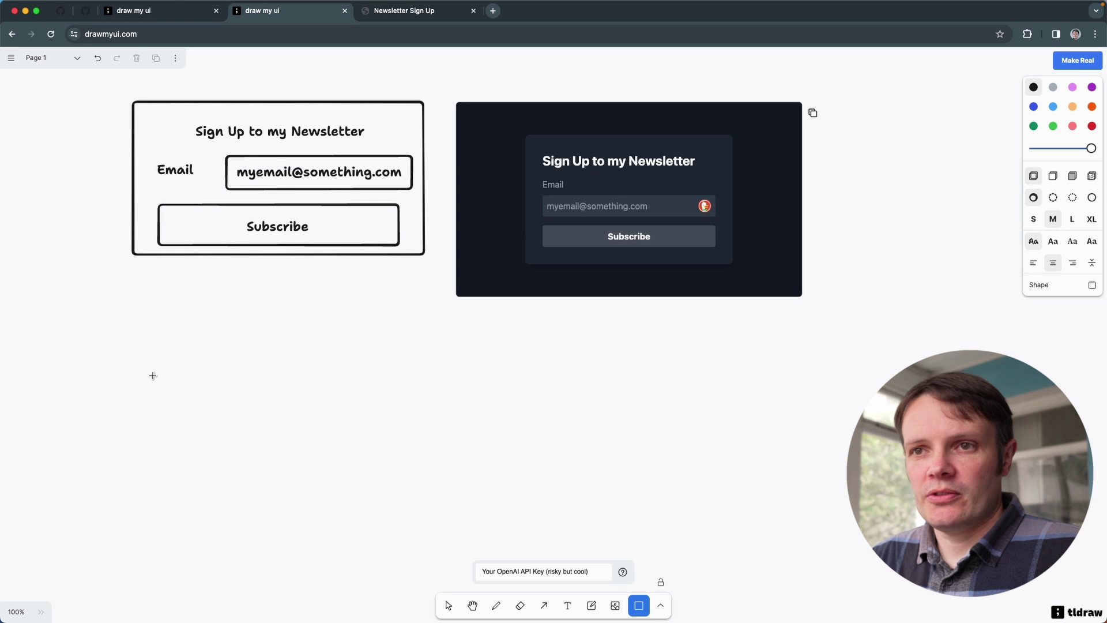
left_click_drag(134, 376, 799, 427)
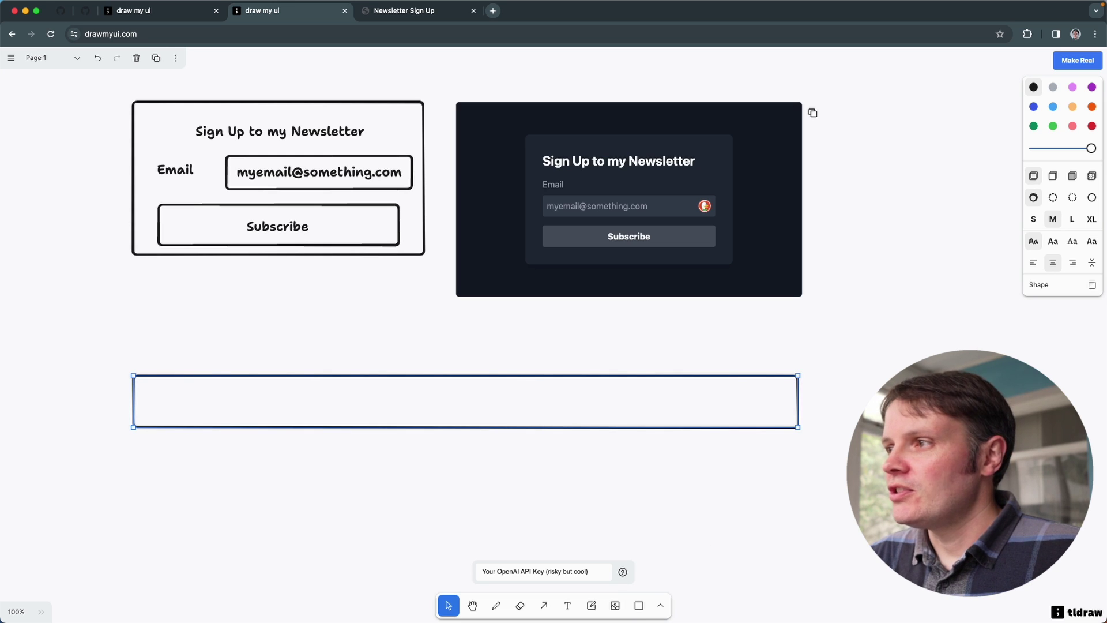
left_click(657, 607)
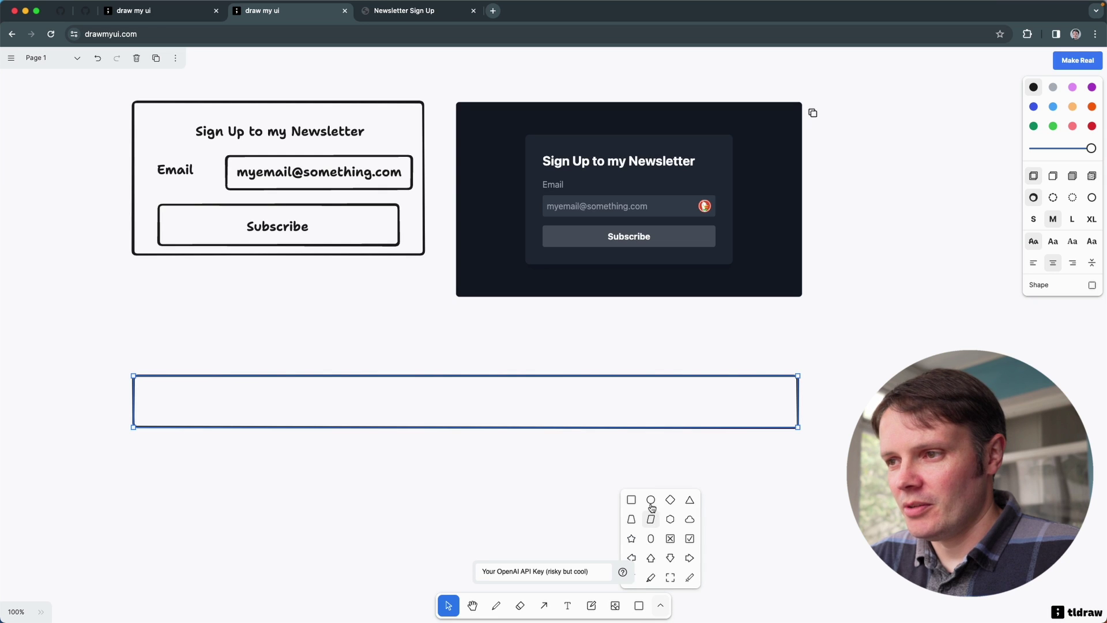
left_click(650, 500)
left_click_drag(740, 393, 762, 404)
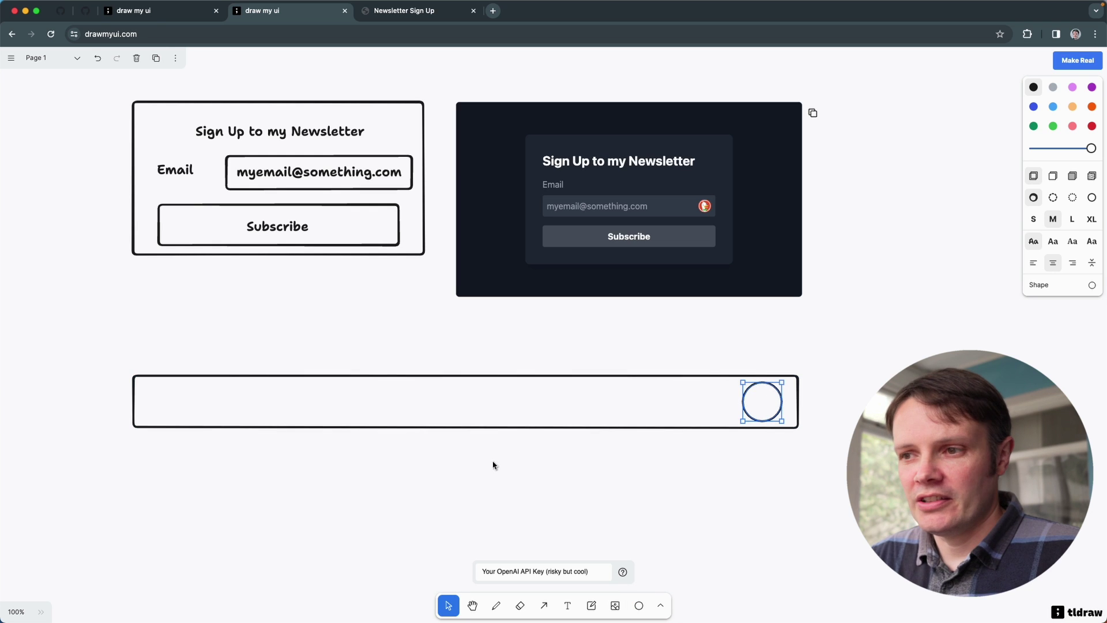
left_click(170, 170)
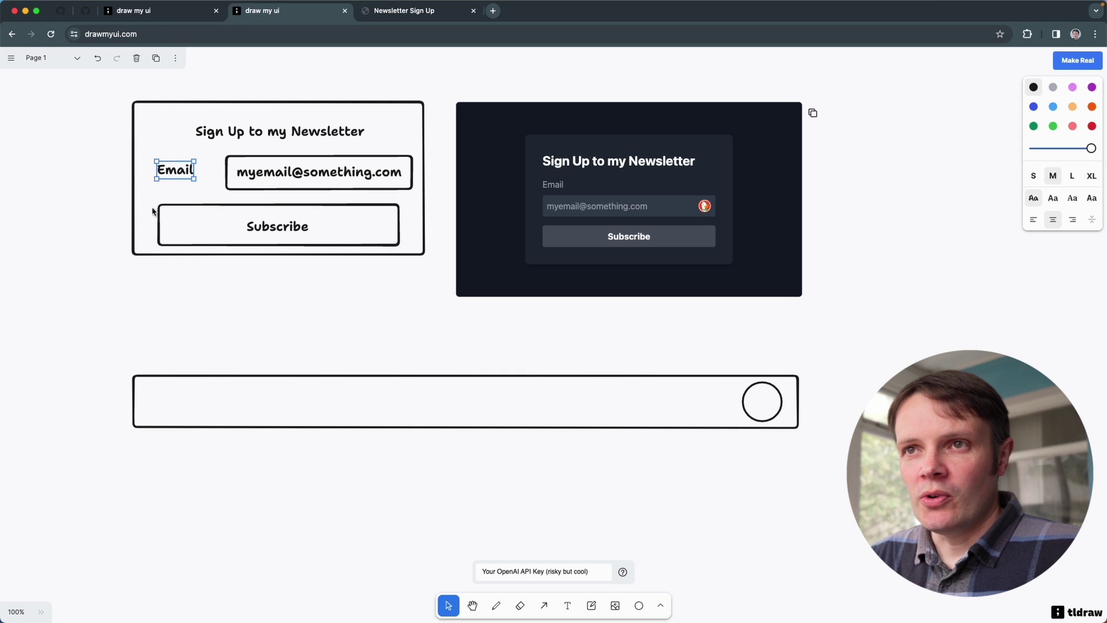
Copy the Email label into the navbar box and retype it as 'Company'
left_click_drag(174, 178, 172, 403)
double_click(172, 404)
type("C")
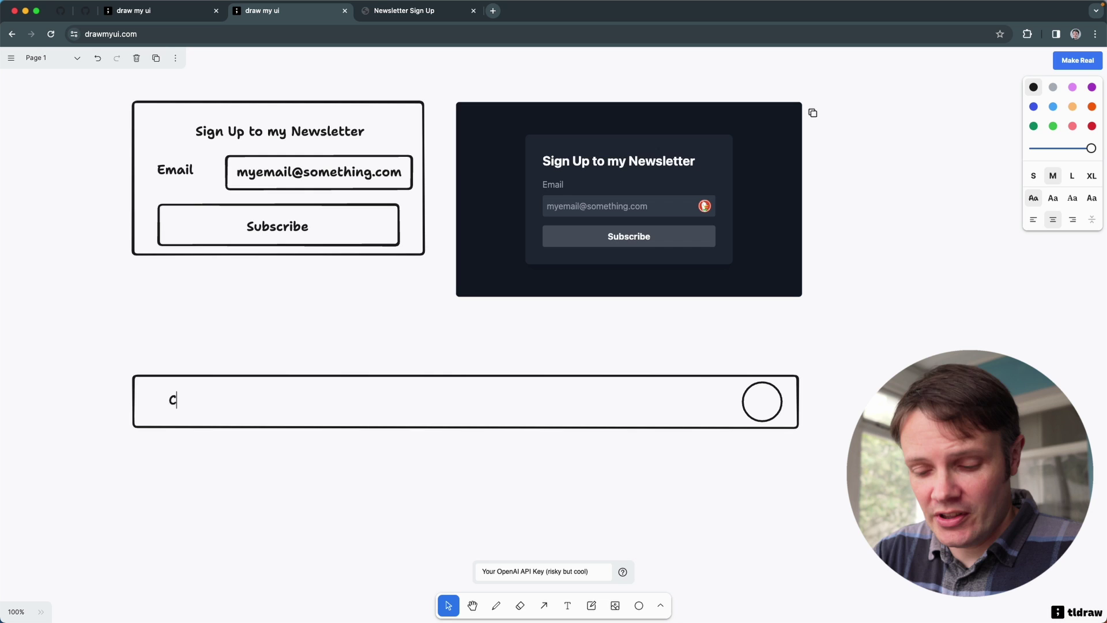
type("omapn")
key("BackSpace")
key("BackSpace")
key("BackSpace")
type("pany")
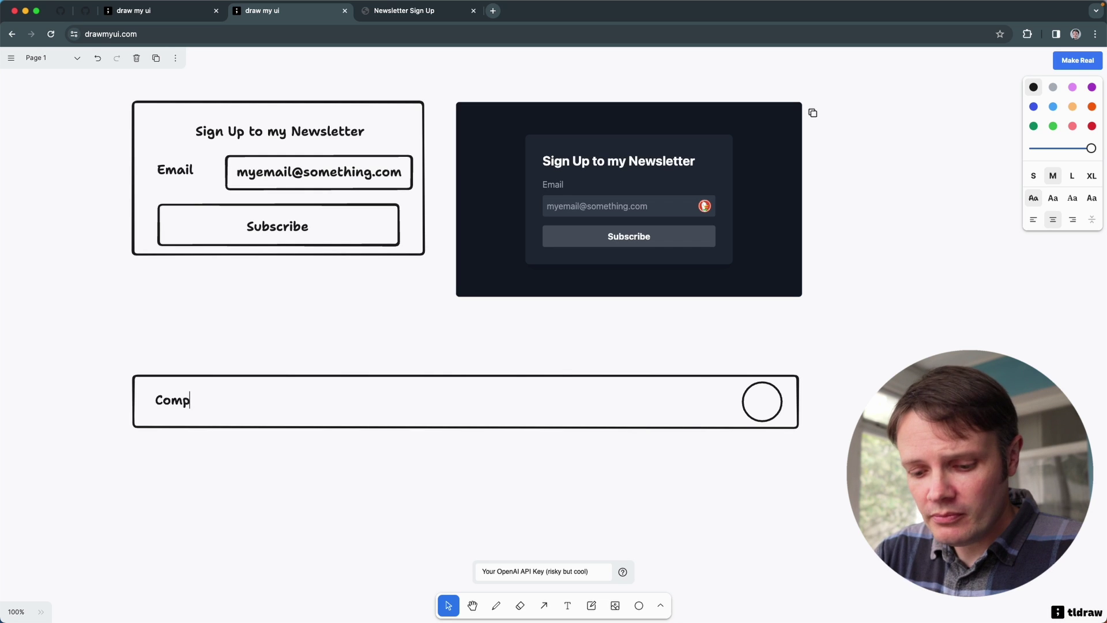
left_click(198, 462)
left_click_drag(176, 402, 196, 407)
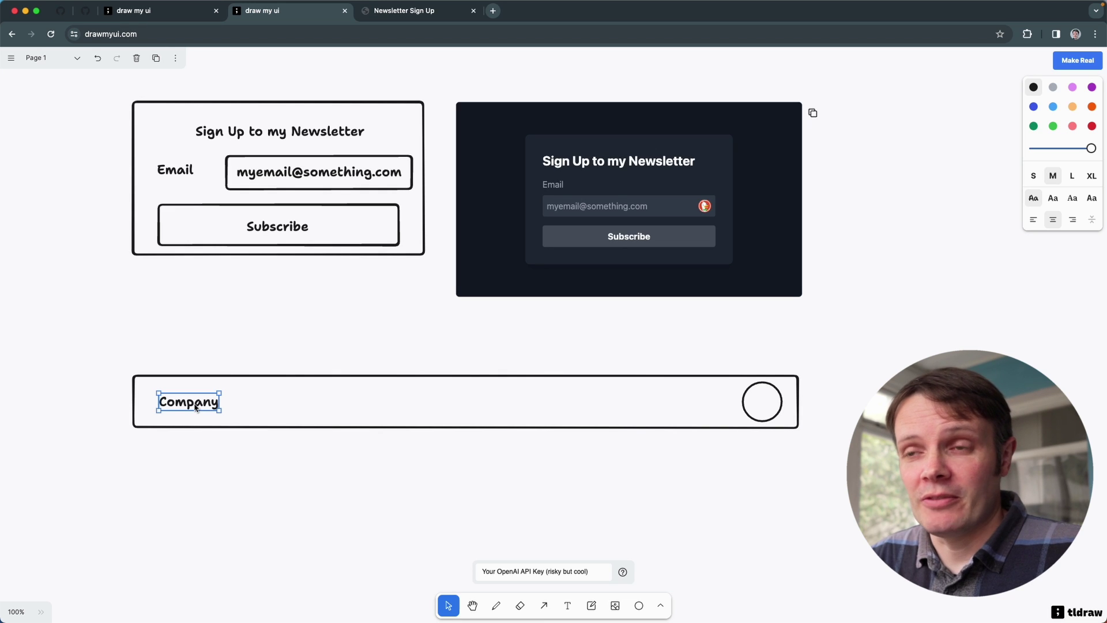
left_click(303, 480)
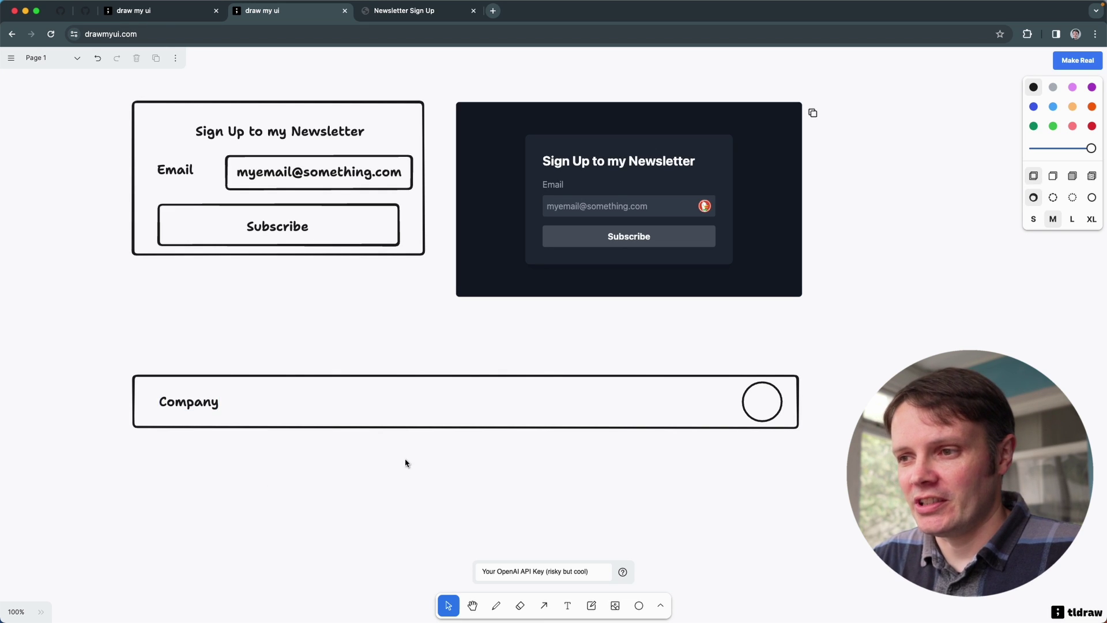
left_click(180, 404)
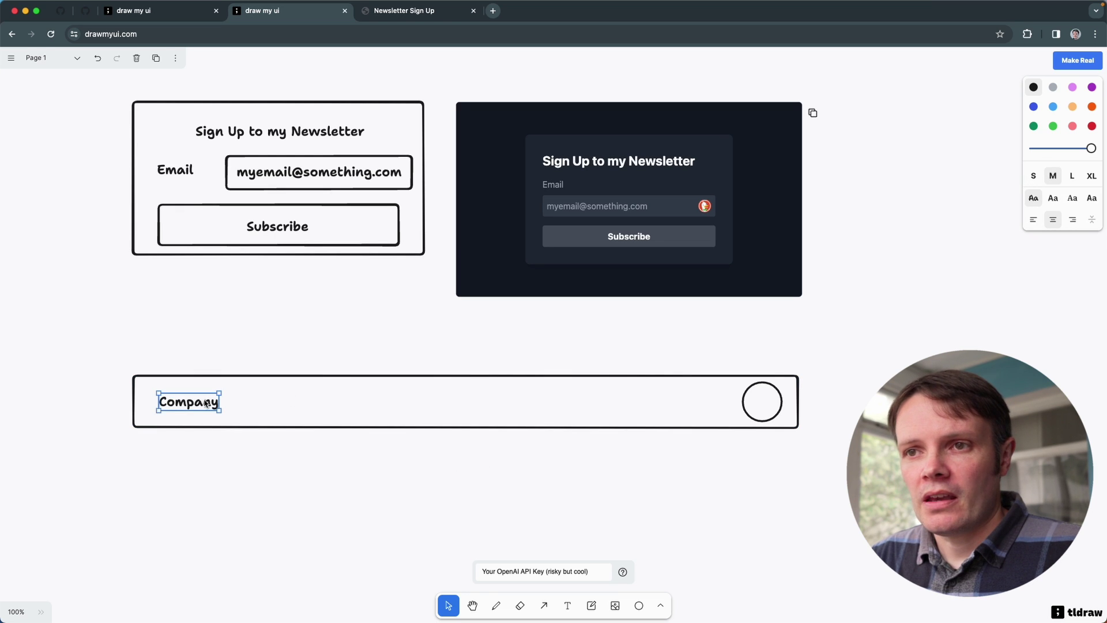
Duplicate the Company label further right and retype it as 'About'
left_click_drag(205, 403, 370, 406)
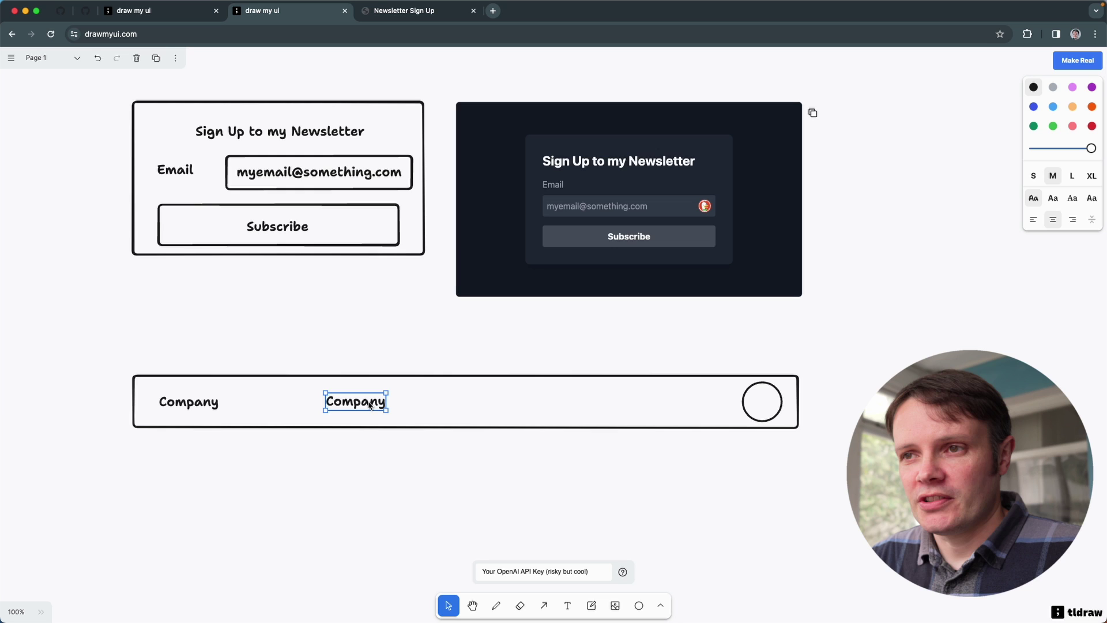
double_click(369, 402)
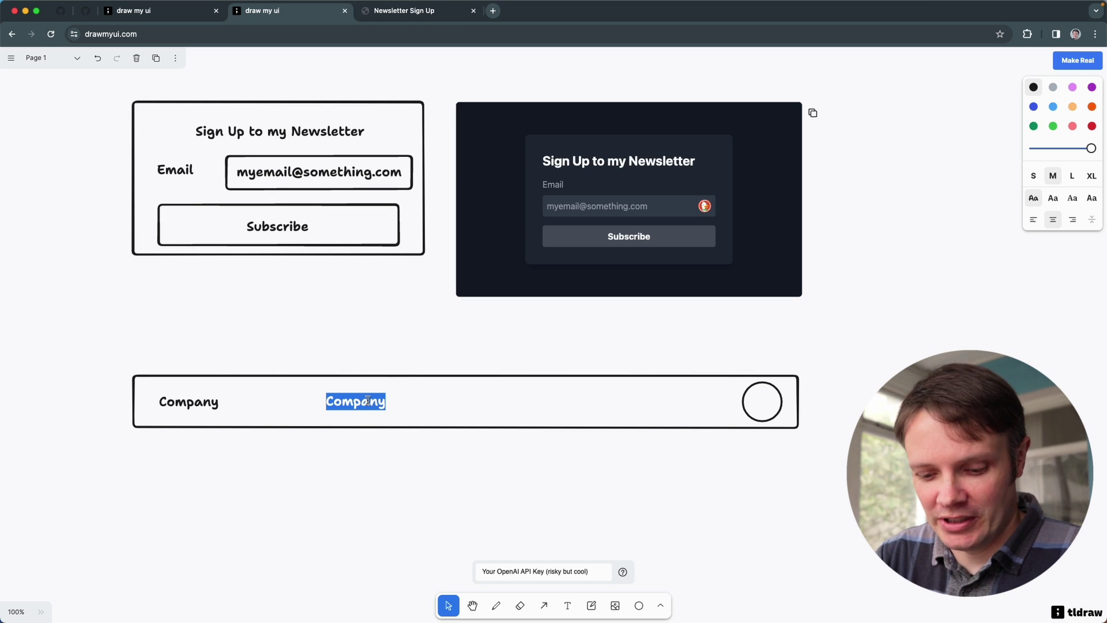
type("Abotu")
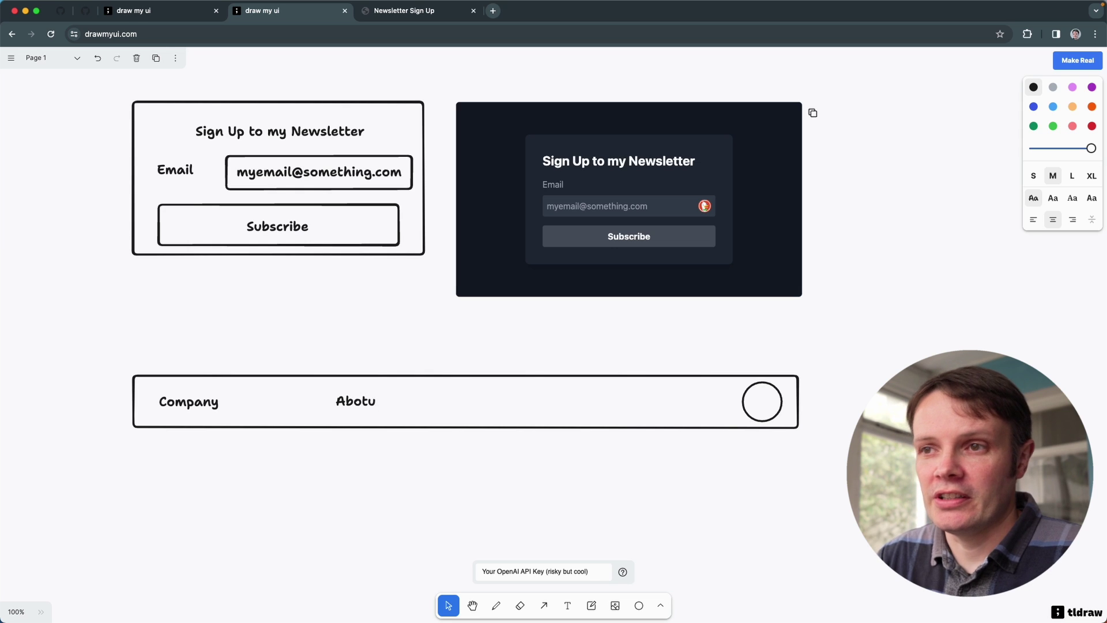
key("BackSpace")
key("BackSpace")
type("ut")
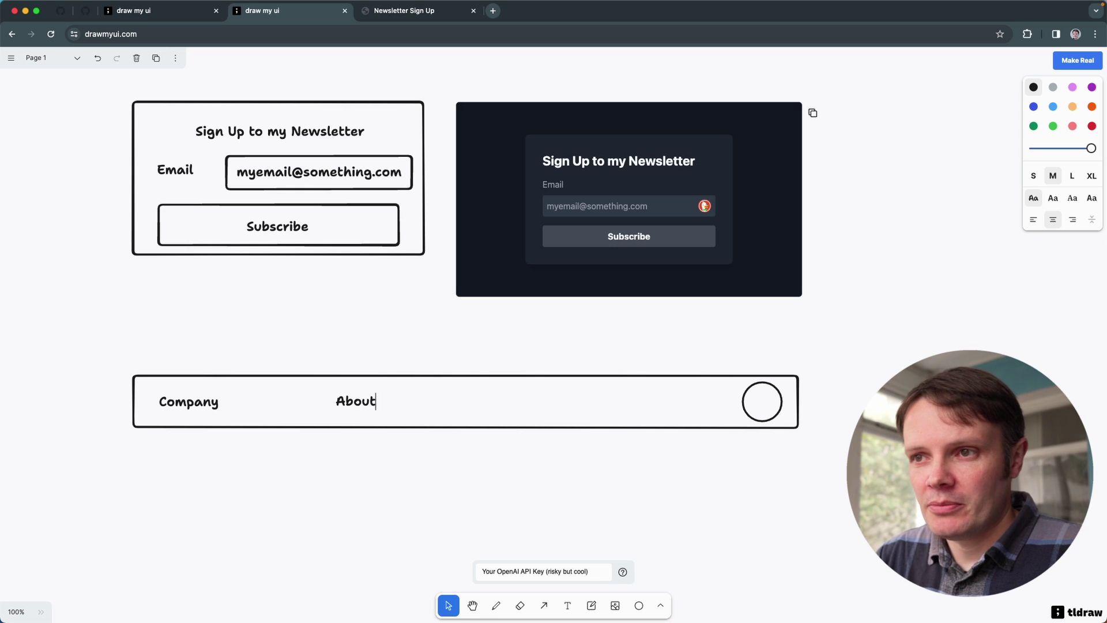
left_click(435, 495)
Add a 'Pricing' copy after About and nudge About and Pricing into even spacing
left_click(455, 409)
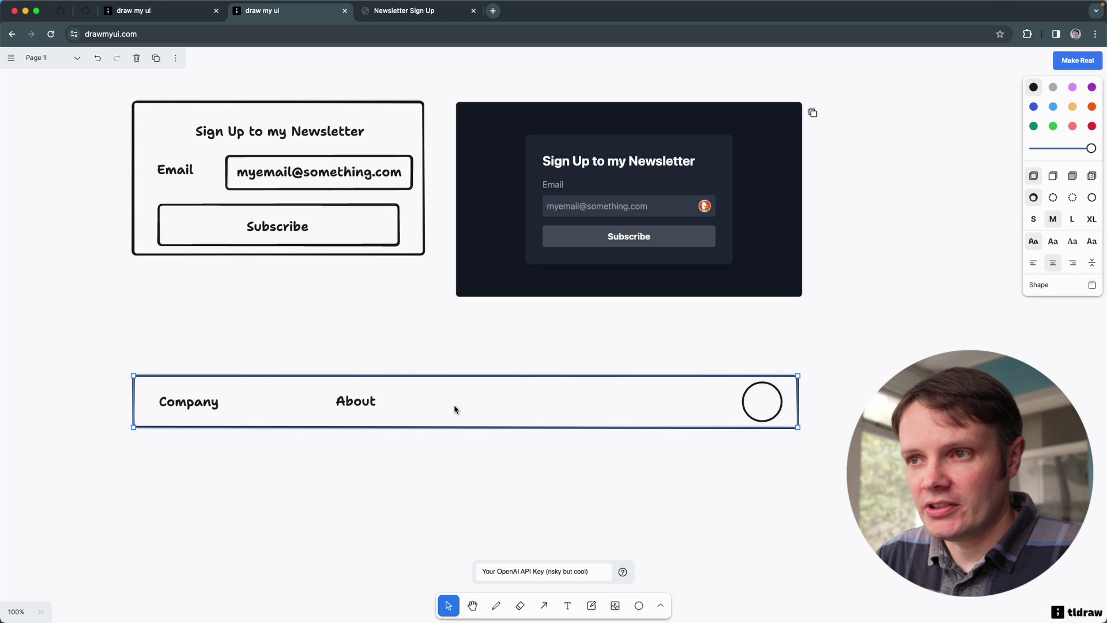
left_click(455, 409)
left_click_drag(366, 402, 441, 404)
double_click(442, 404)
type("Pricing")
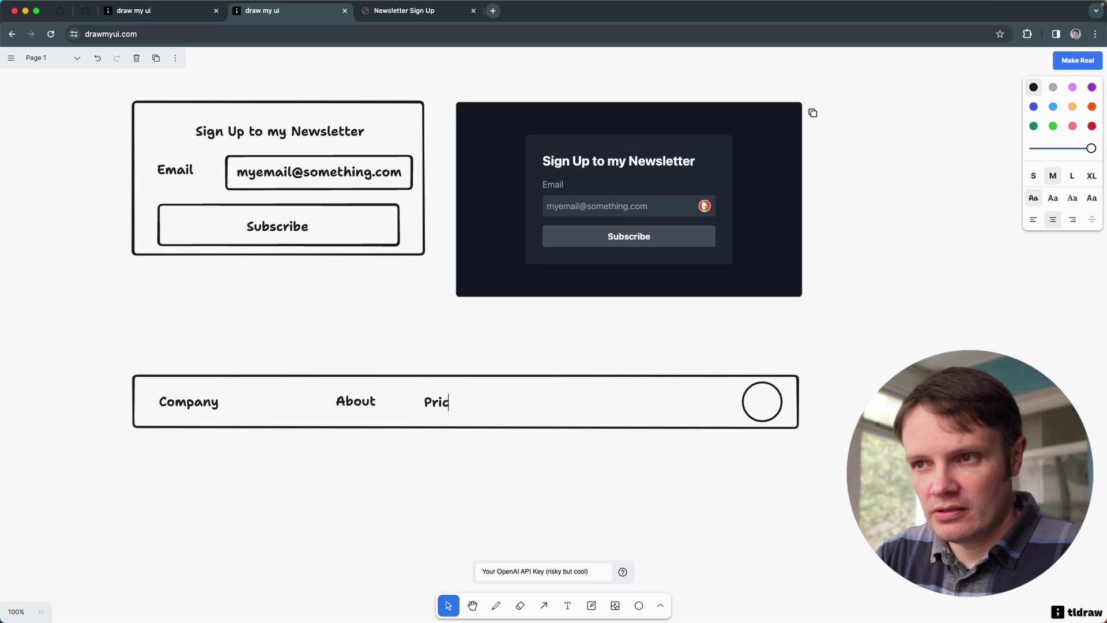
left_click(471, 495)
left_click(350, 403)
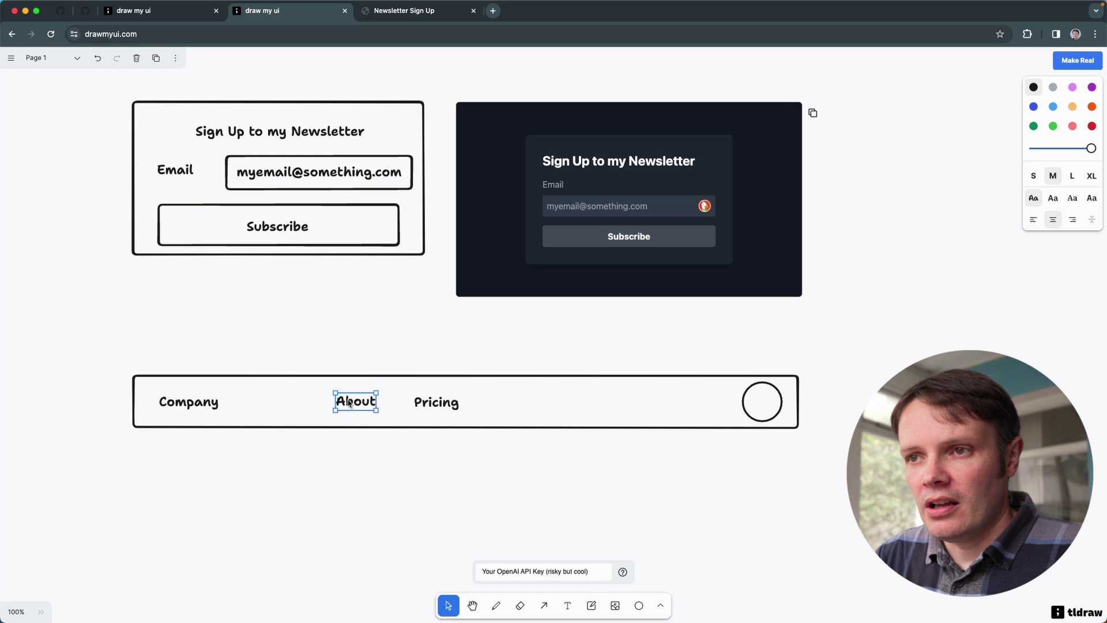
mouse_move(350, 403)
left_mouse_down()
mouse_move(376, 403)
mouse_move(366, 402)
left_mouse_up()
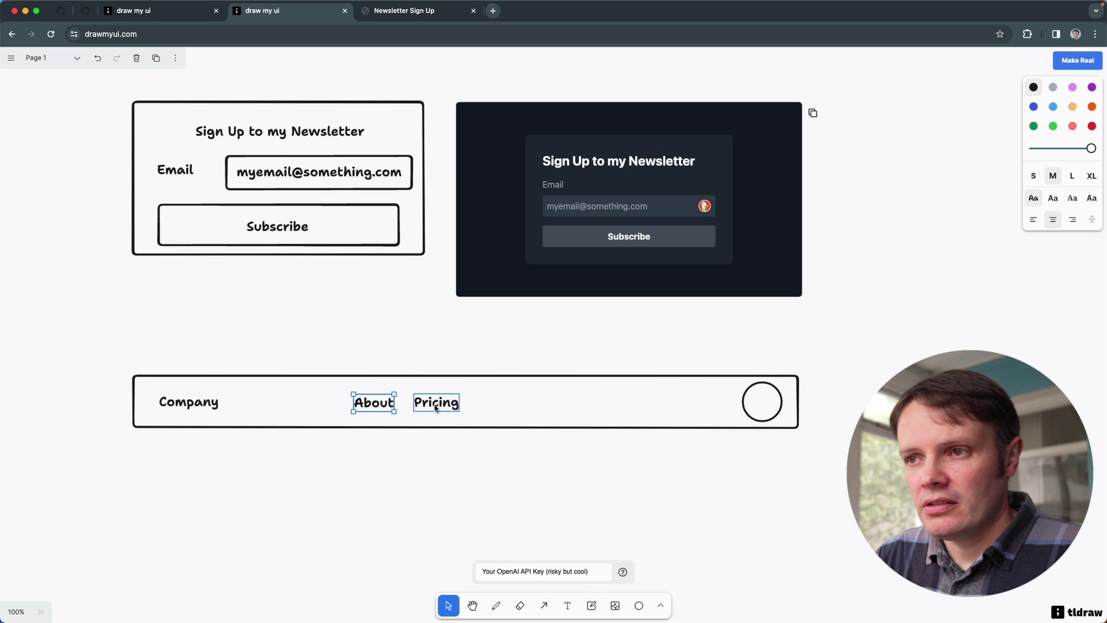
left_click_drag(435, 403, 444, 404)
left_click(433, 477)
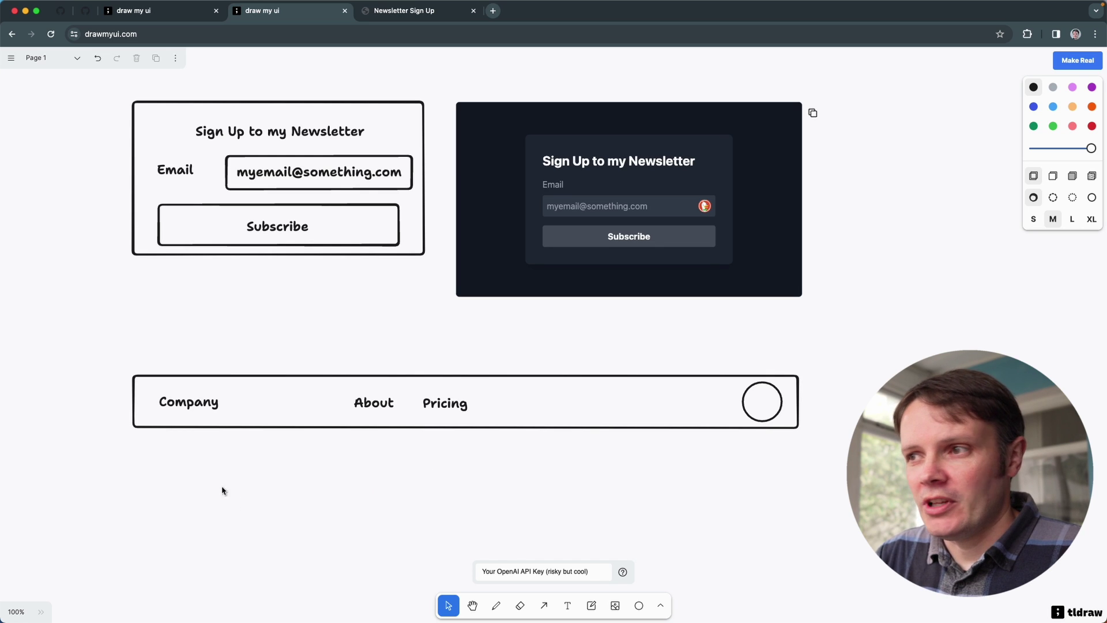
Draw an arrow into the navbar circle with the note 'User login/out dropdown'
left_click(547, 607)
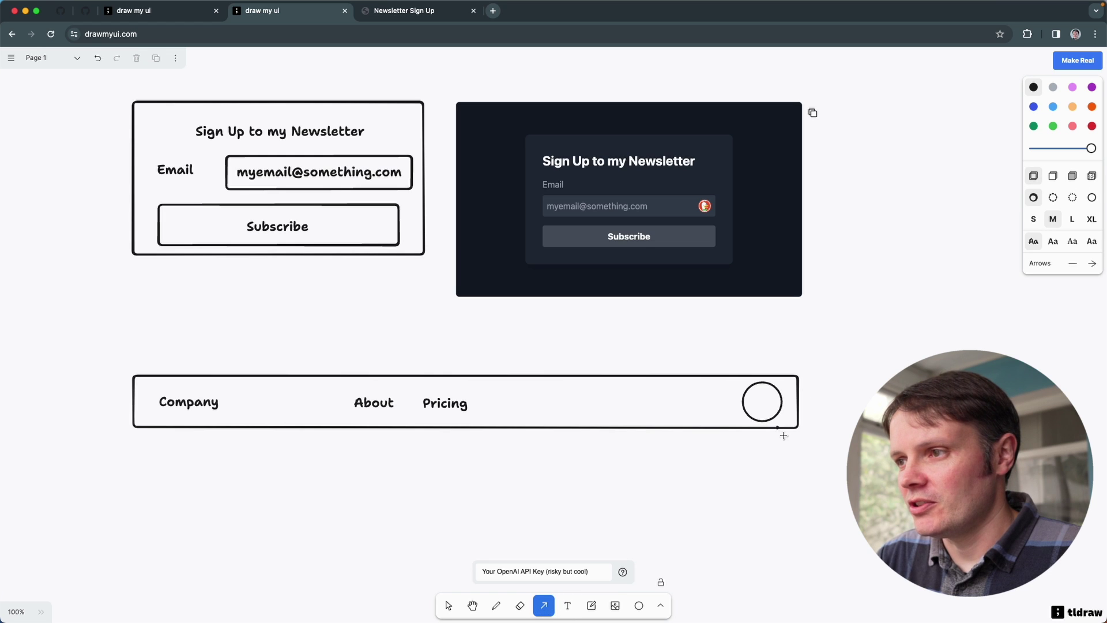
mouse_move(783, 436)
left_mouse_down()
mouse_move(853, 526)
mouse_move(764, 385)
mouse_move(838, 535)
mouse_move(779, 512)
mouse_move(777, 495)
left_mouse_up()
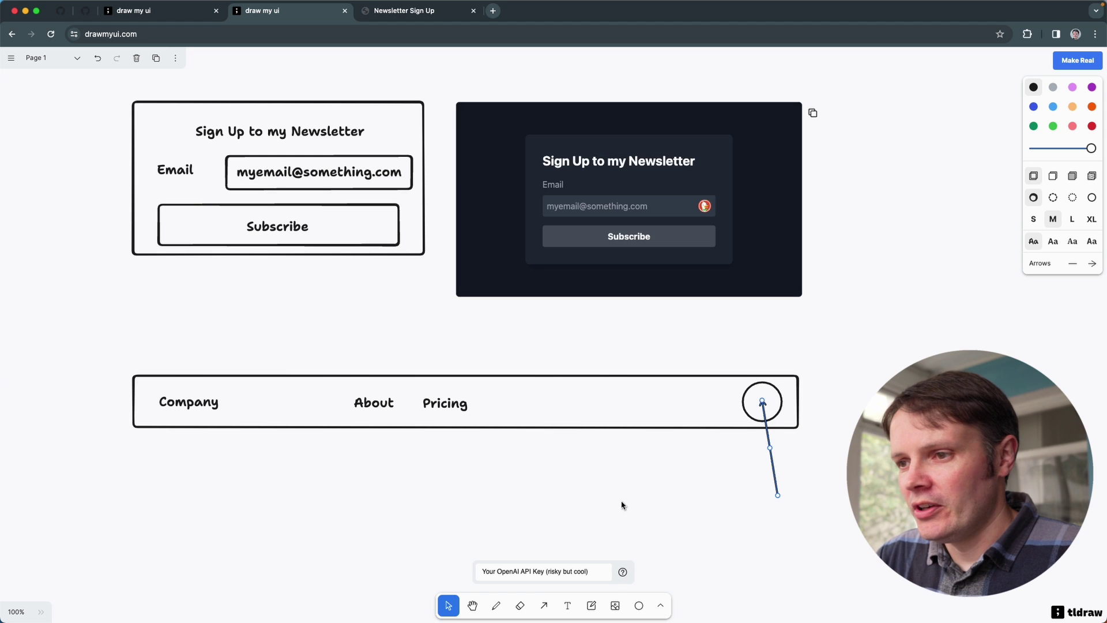
key("t")
left_click(744, 504)
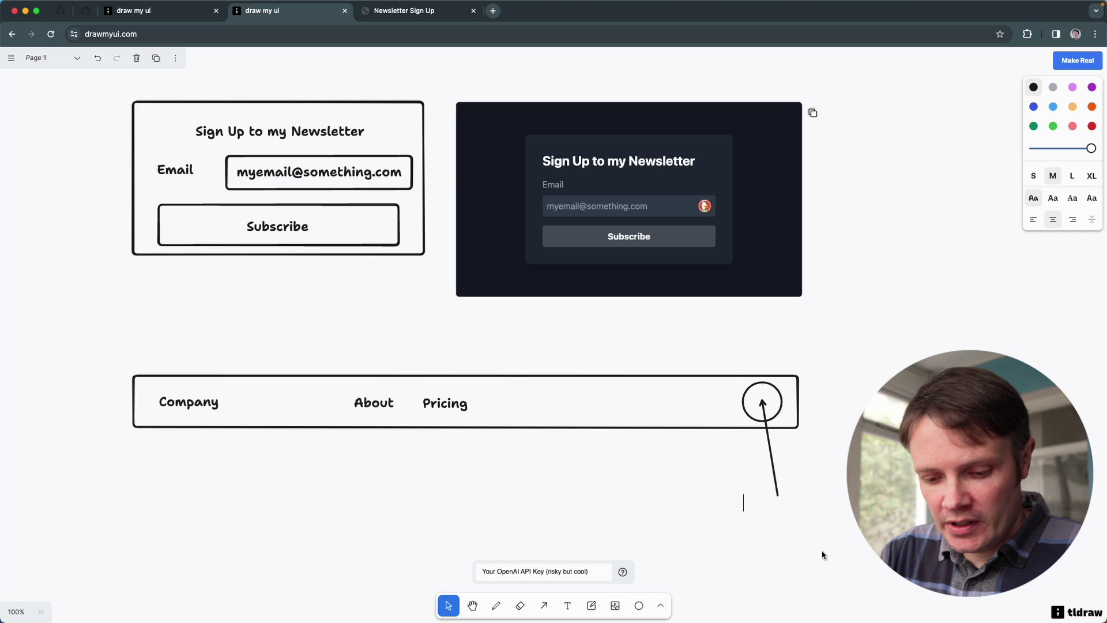
type("U")
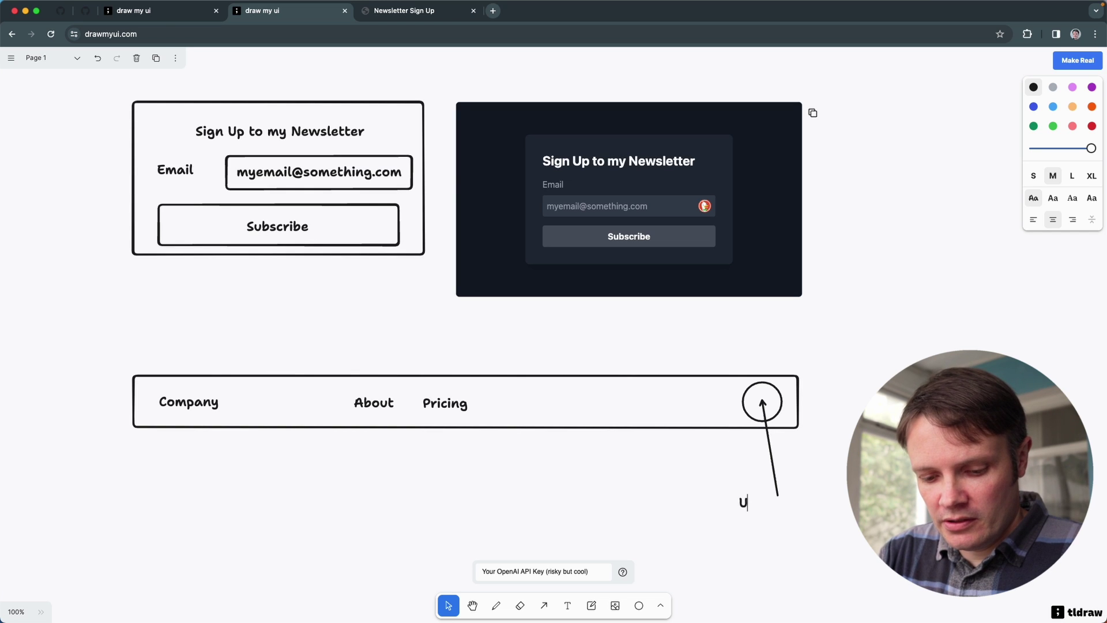
type("ser login/out dro")
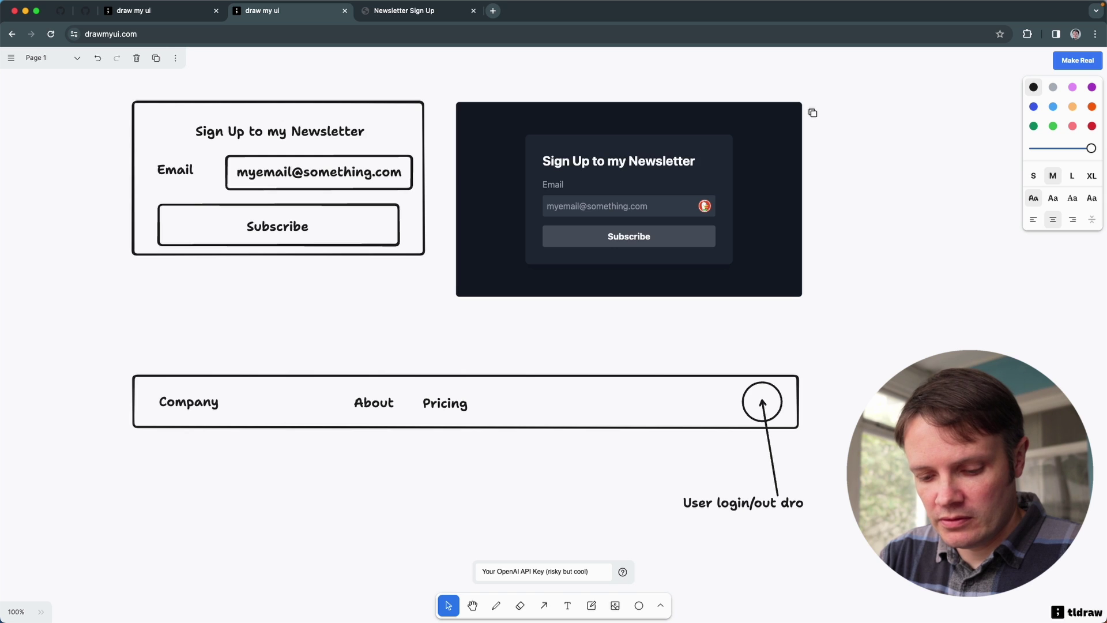
type("p")
key("BackSpace")
key("BackSpace")
type("opdown")
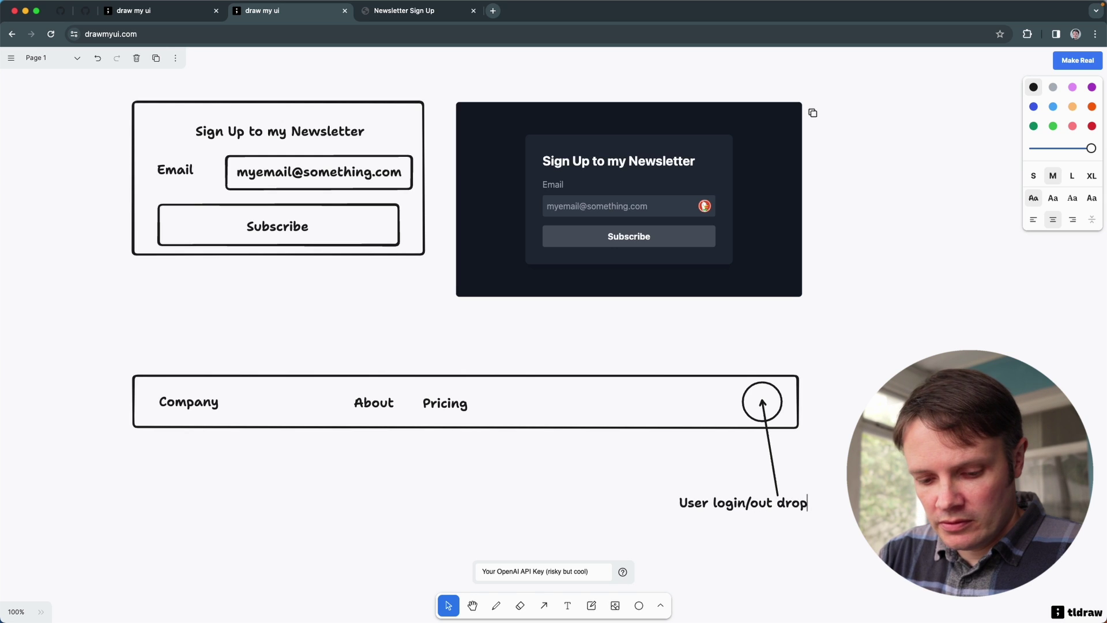
left_click(513, 507)
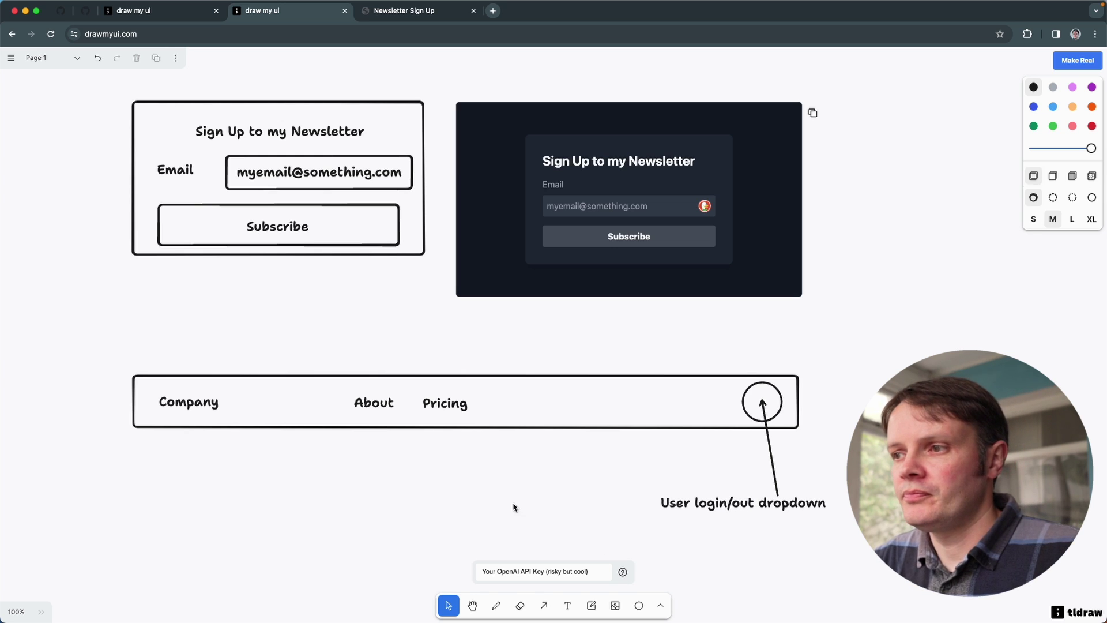
scroll(144, 431, "down", 2)
scroll(145, 432, "down", 1)
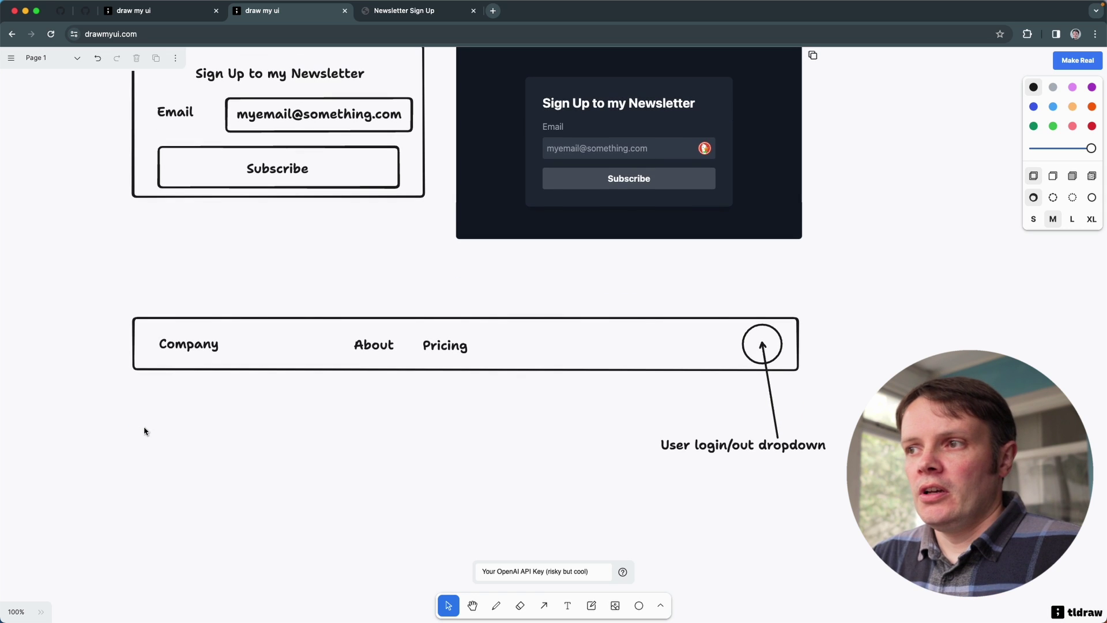
Run Make Real on the navbar sketch and annotation, then copy the generated code
mouse_move(75, 267)
left_mouse_down()
mouse_move(173, 383)
mouse_move(877, 488)
left_mouse_up()
left_click(1073, 62)
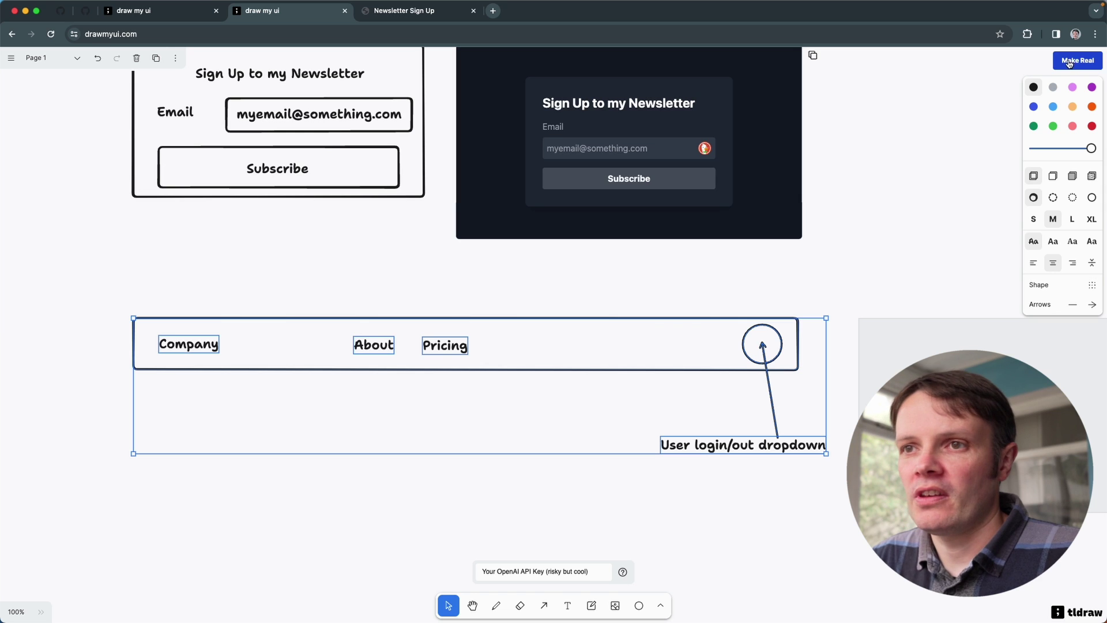
scroll(333, 478, "down", 1)
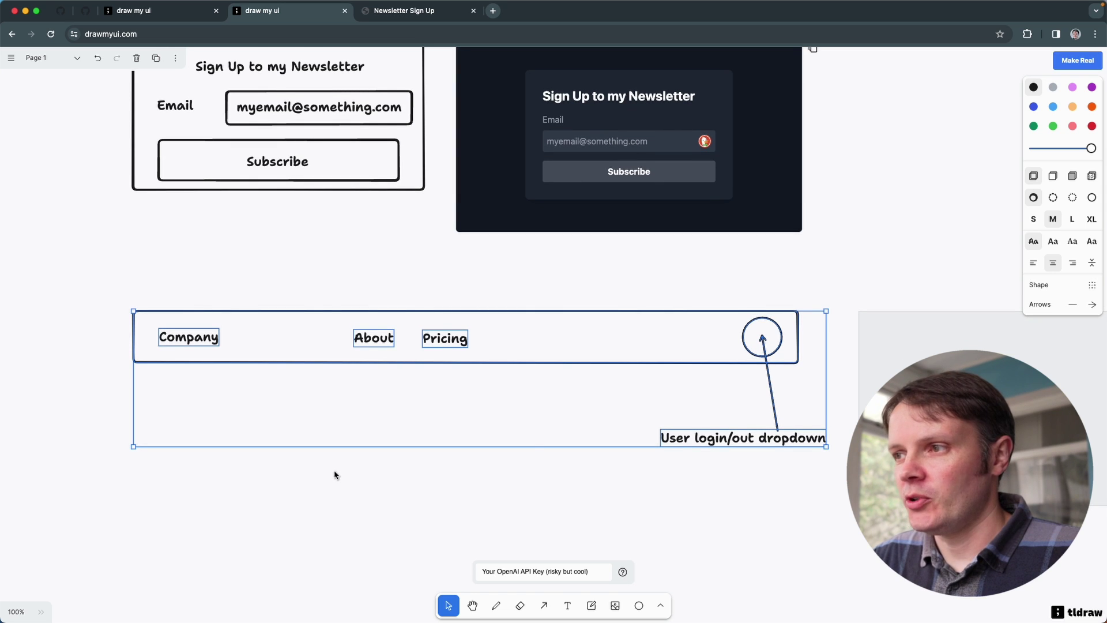
scroll(335, 474, "right", 3)
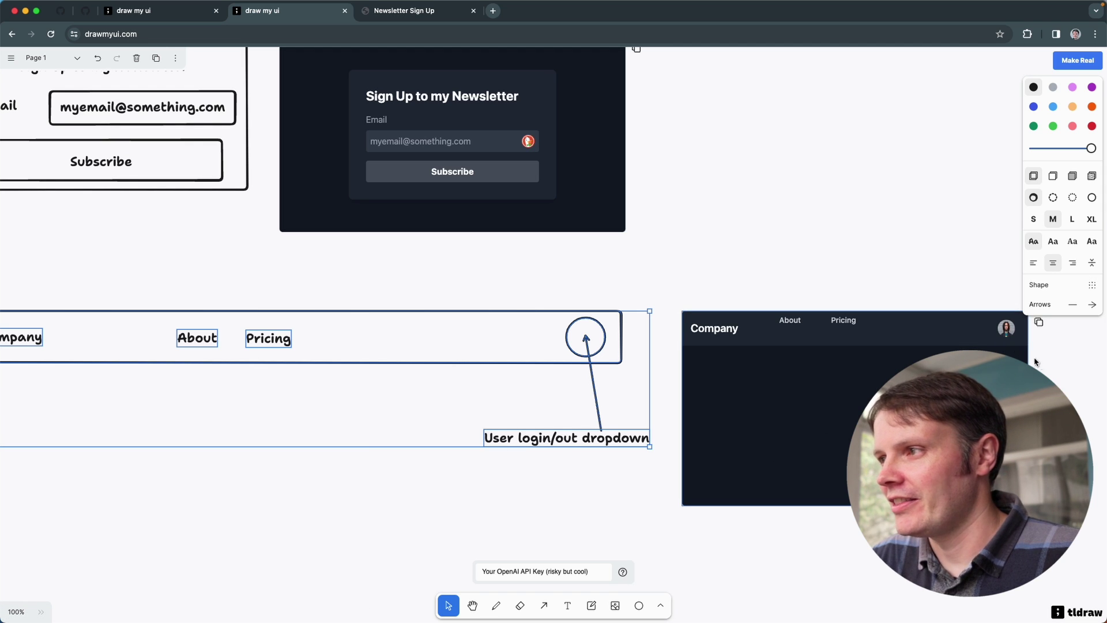
left_click(1038, 322)
Save the generated navbar and dropdown code as a new userlogin.html file in VS Code
key("super+Tab")
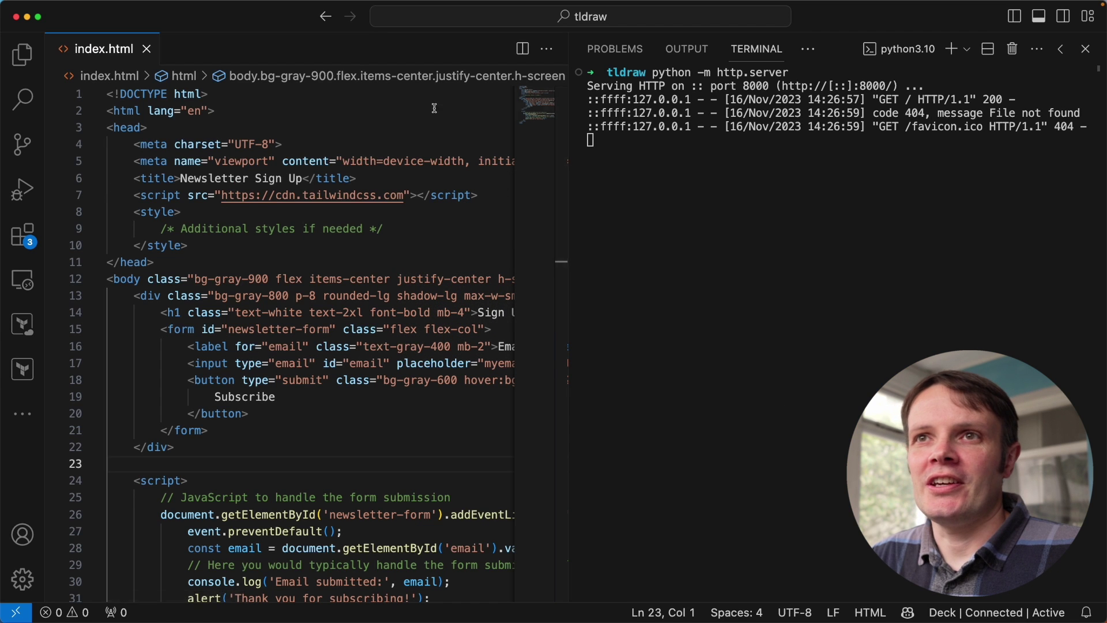
double_click(199, 51)
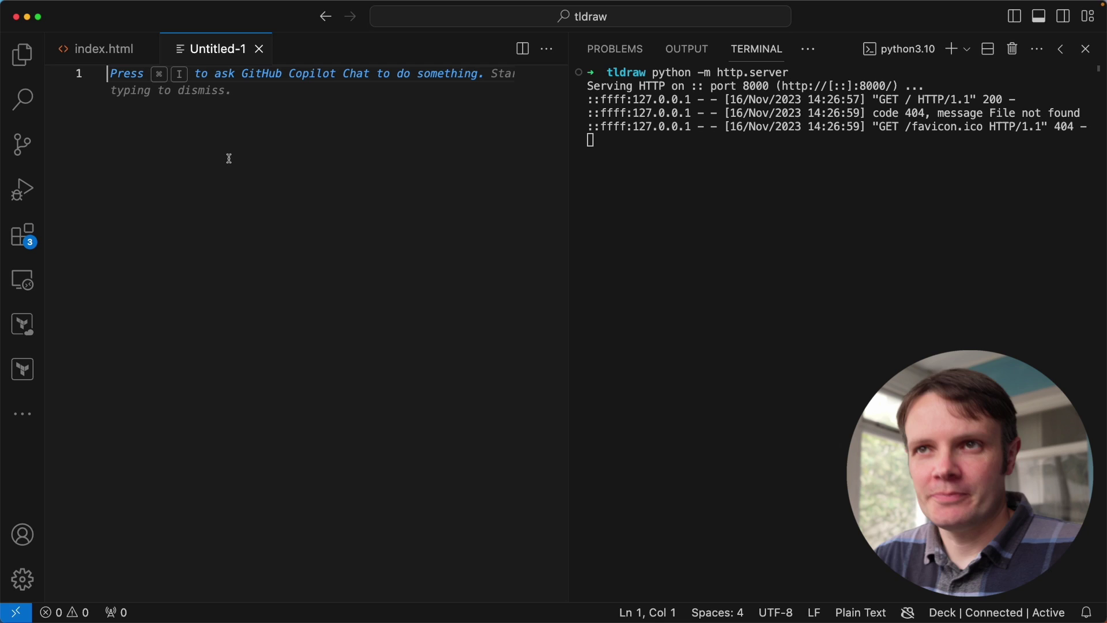
type("user")
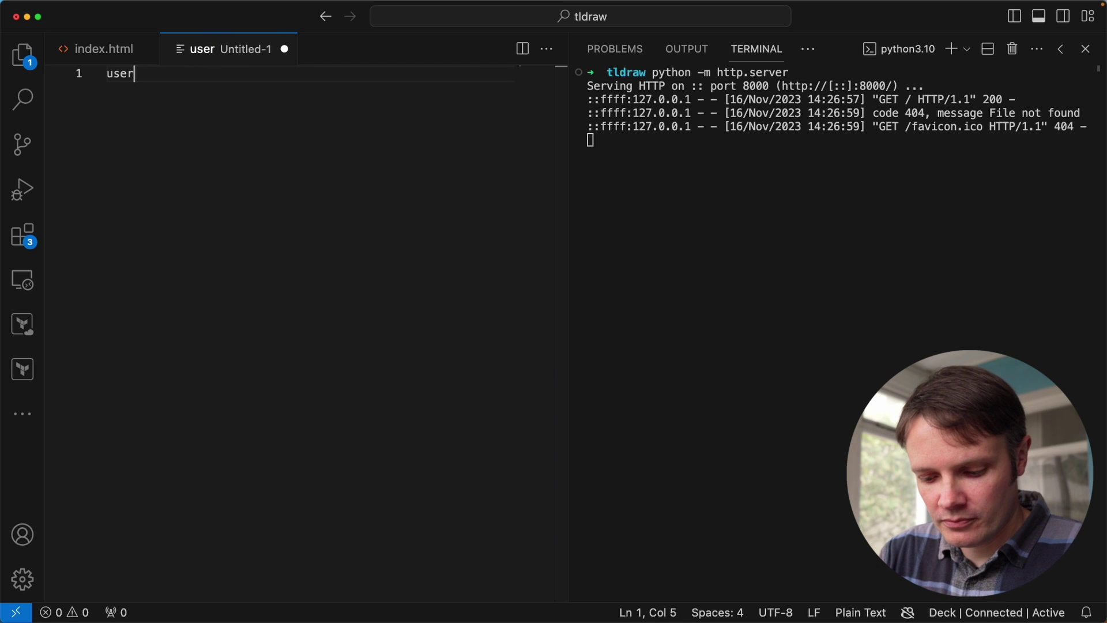
type("login.")
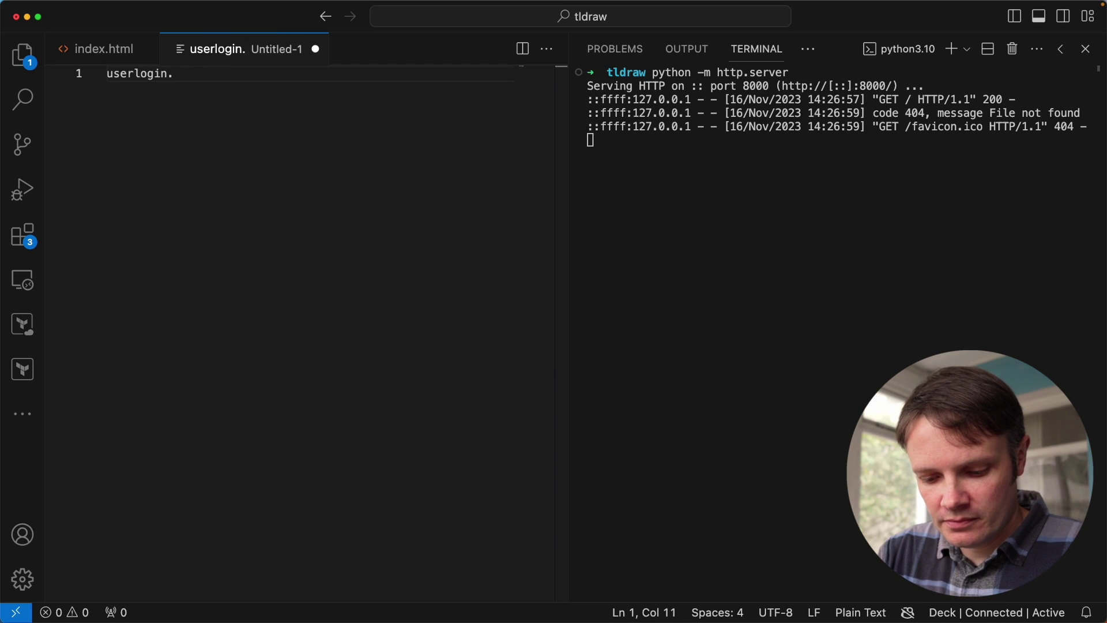
type("html")
key("super+s")
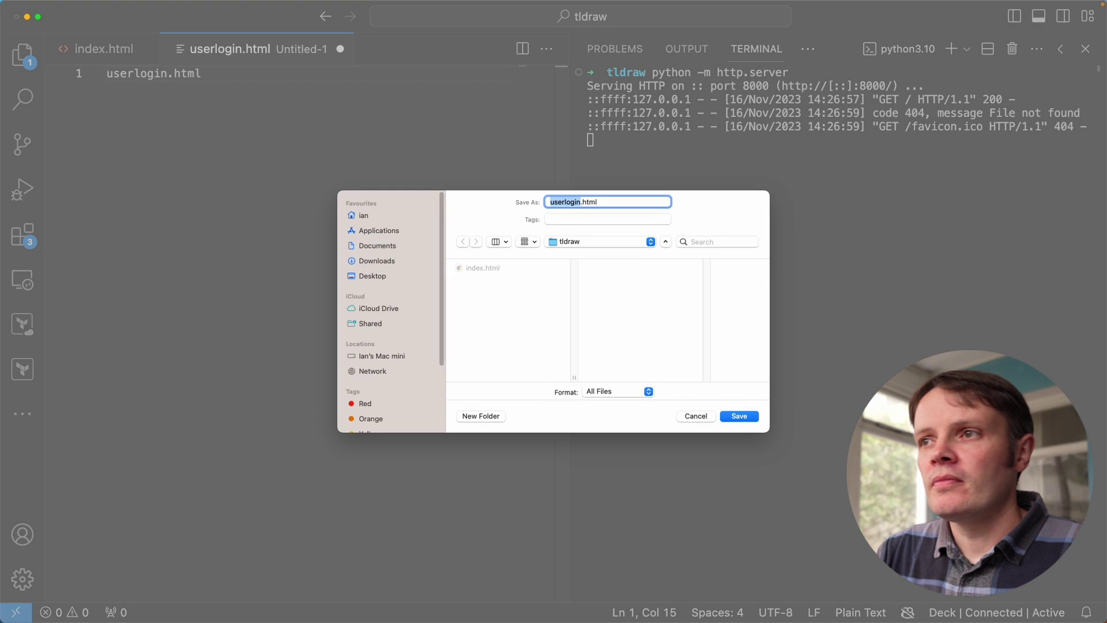
key("Return")
key("super+a")
key("super+v")
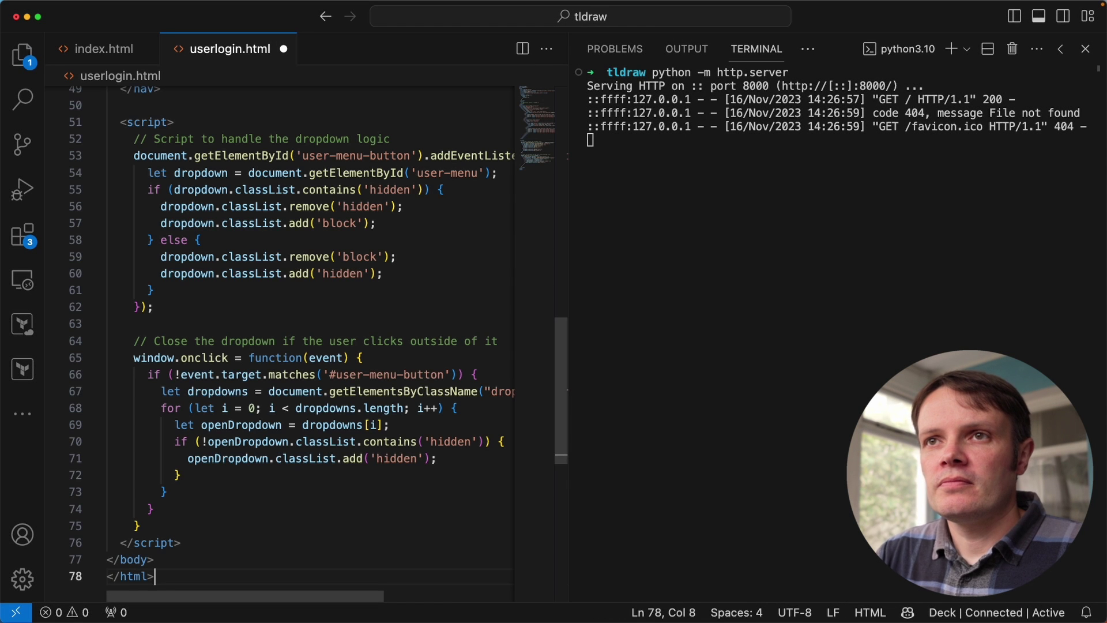
key("super+Tab")
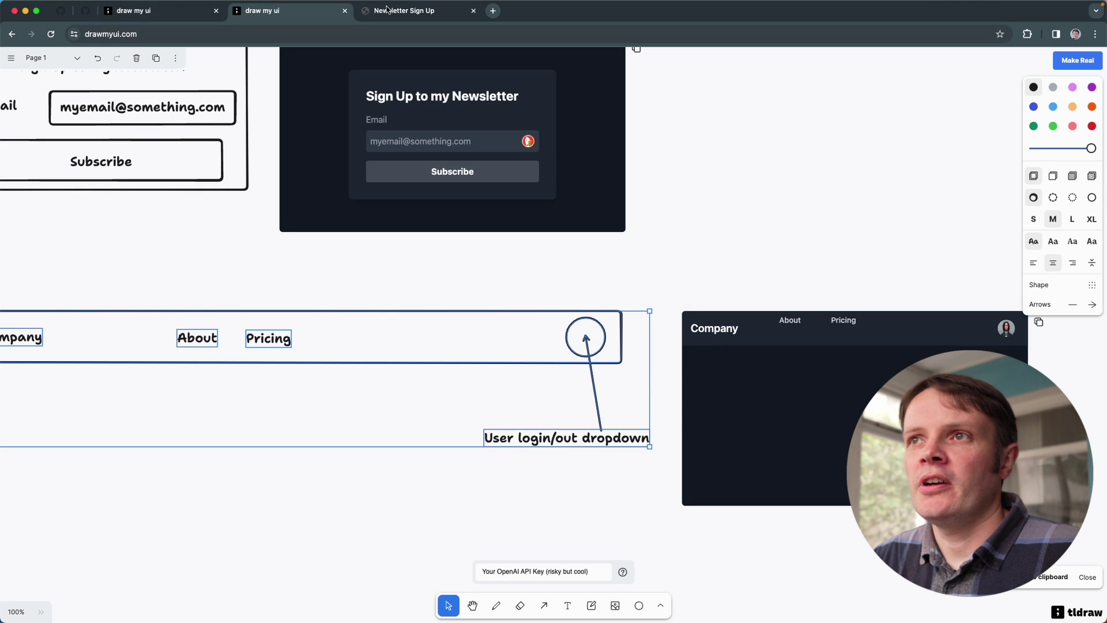
Load /userlogin.html on the localhost server and try the avatar dropdown's Your Profile link
left_click(392, 11)
left_click(157, 34)
left_click(198, 33)
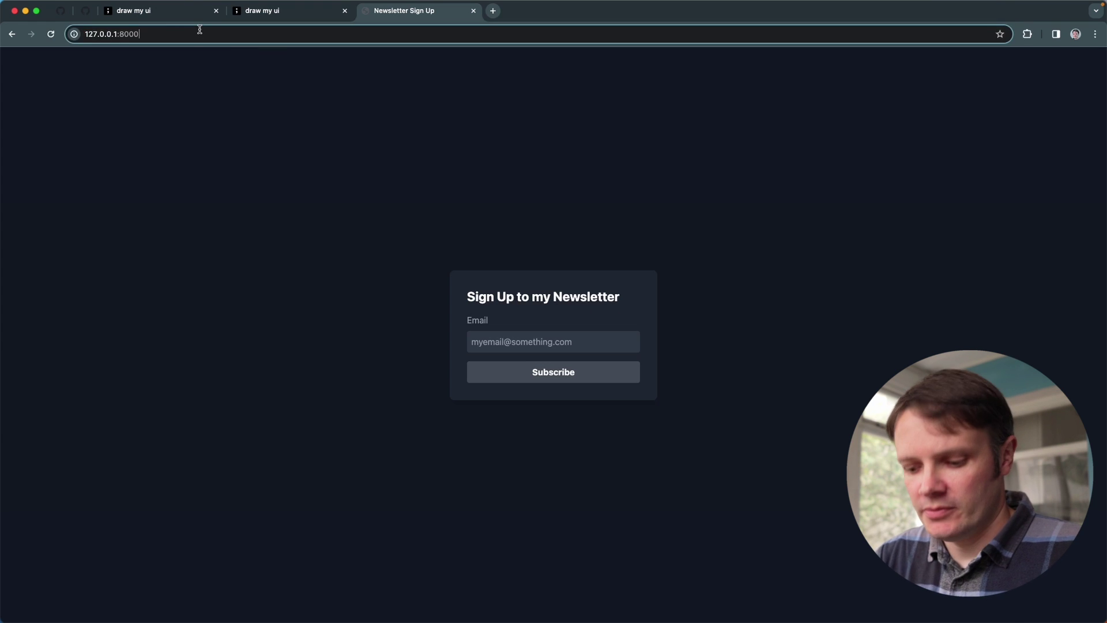
type("/userlogin.html")
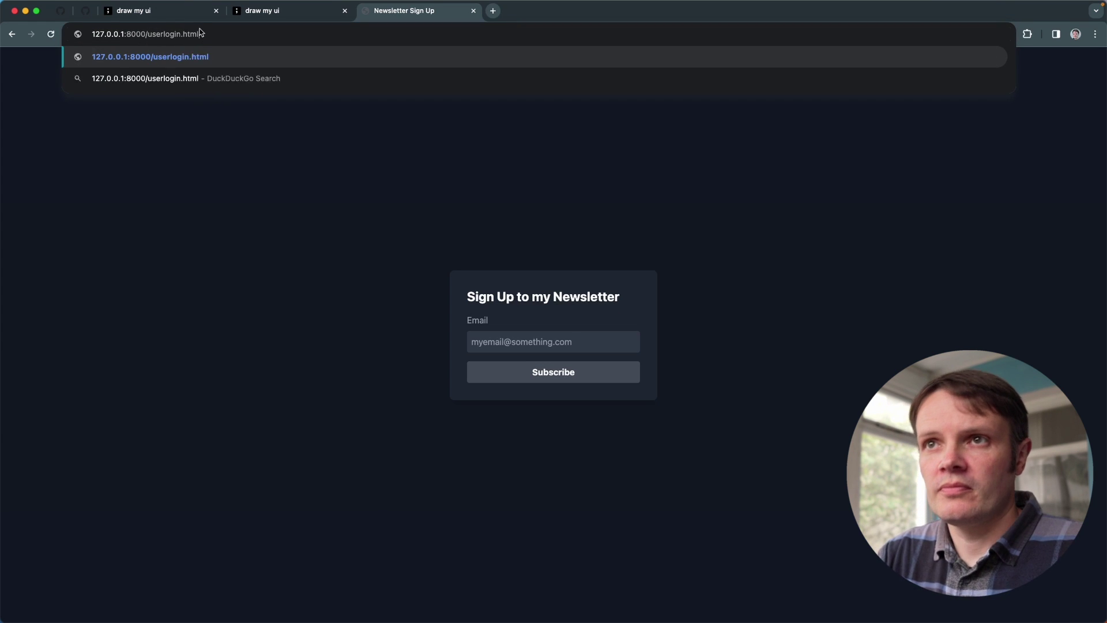
key("Return")
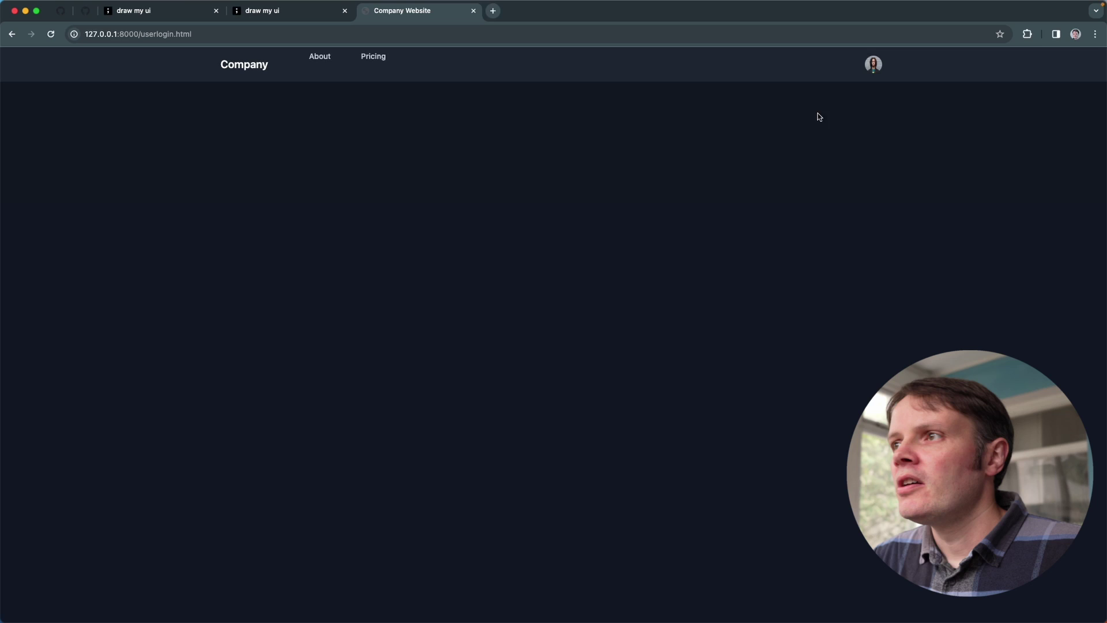
left_click(871, 69)
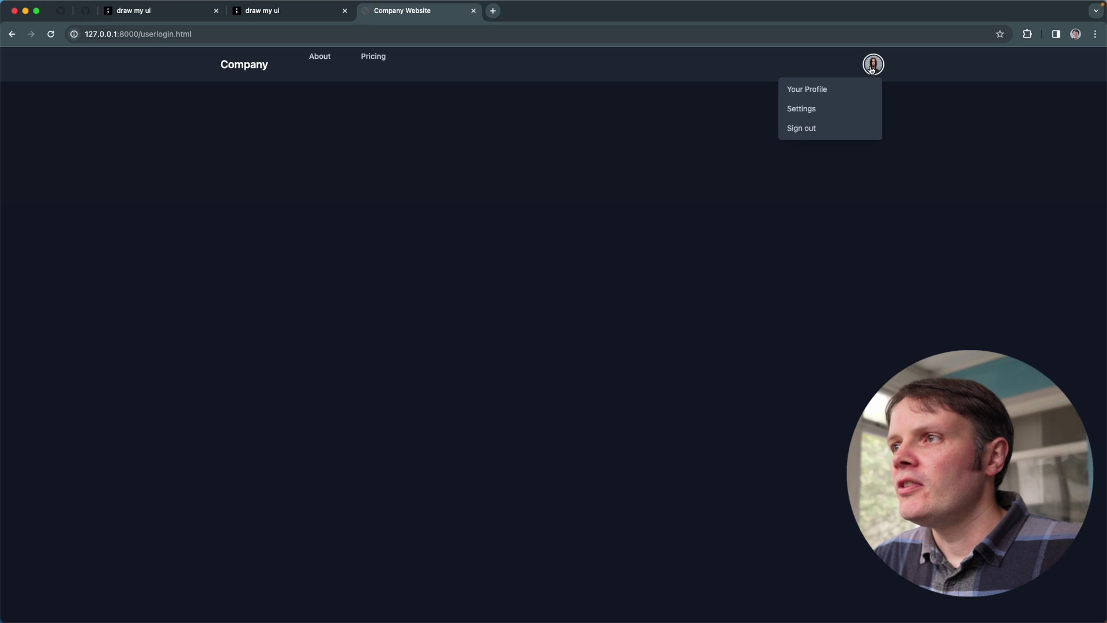
left_click(837, 93)
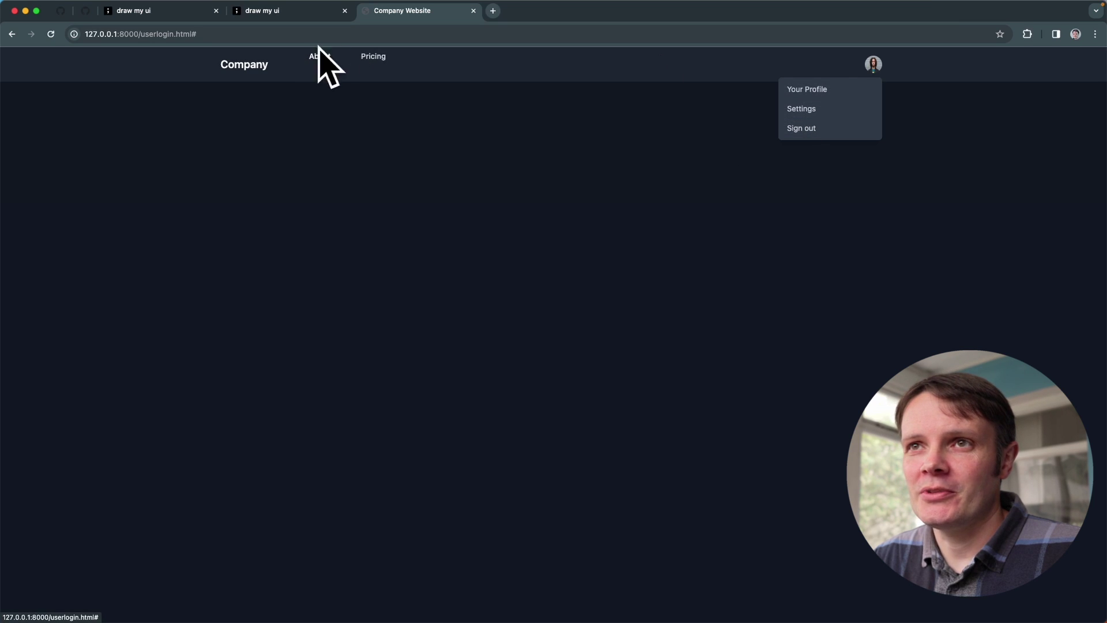
Inspect the About link in DevTools and collapse the hidden links and div.flex nodes
right_click(324, 64)
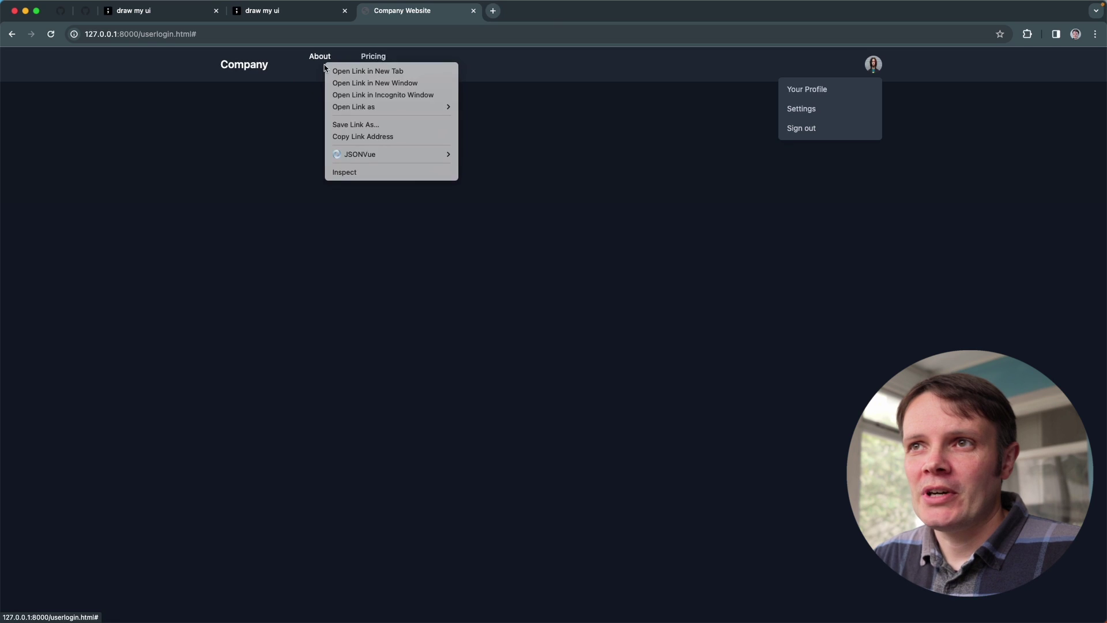
left_click(371, 177)
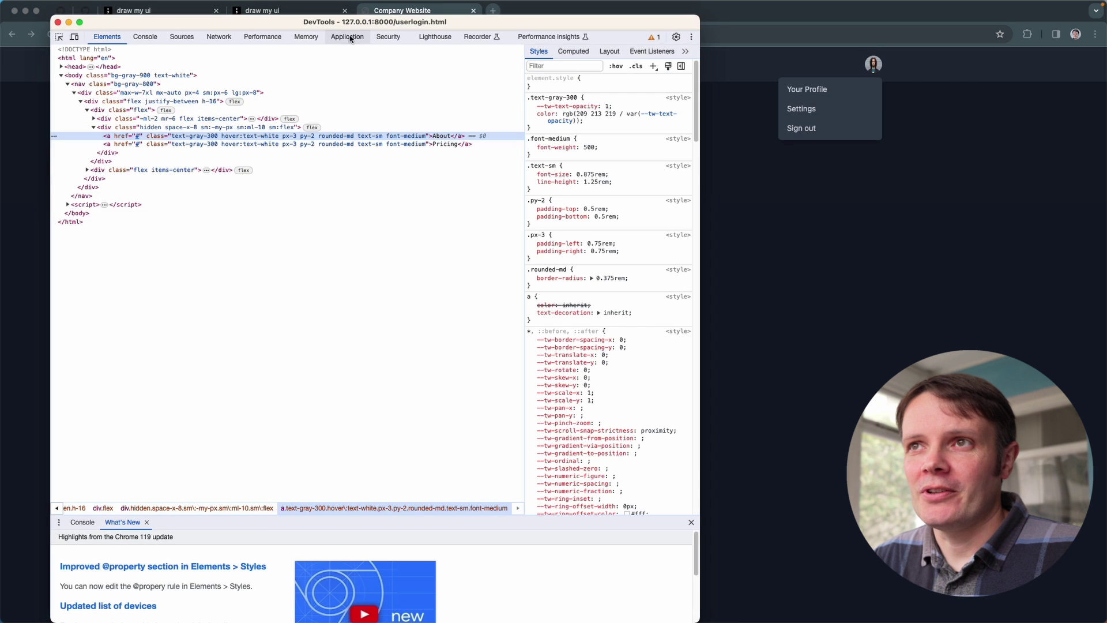
left_click_drag(362, 21, 725, 138)
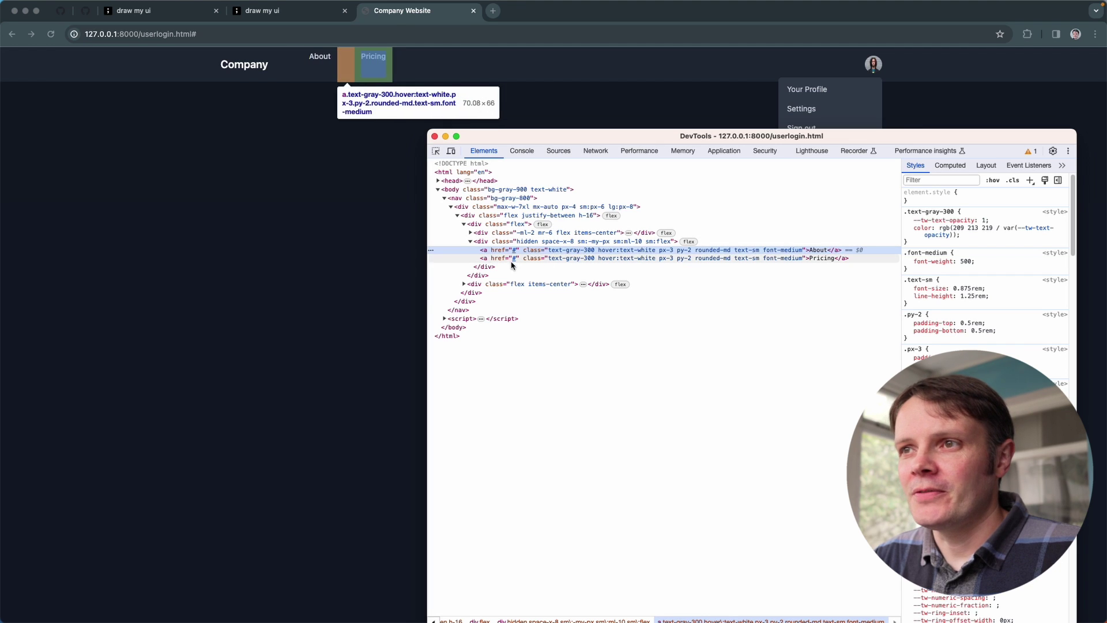
left_click(471, 241)
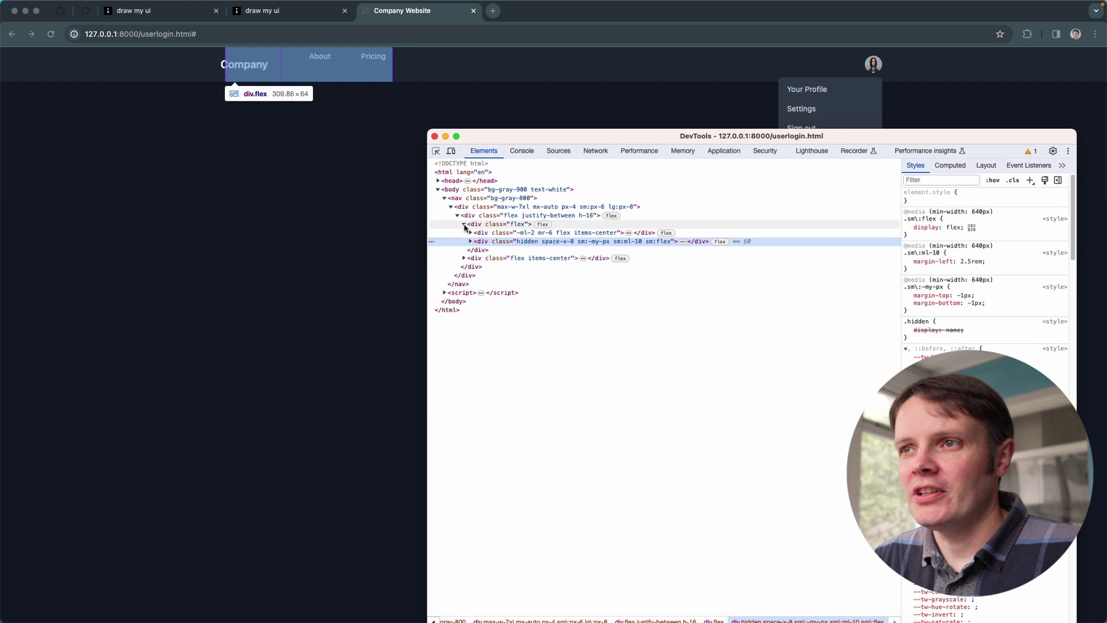
left_click(465, 227)
key("super+Tab")
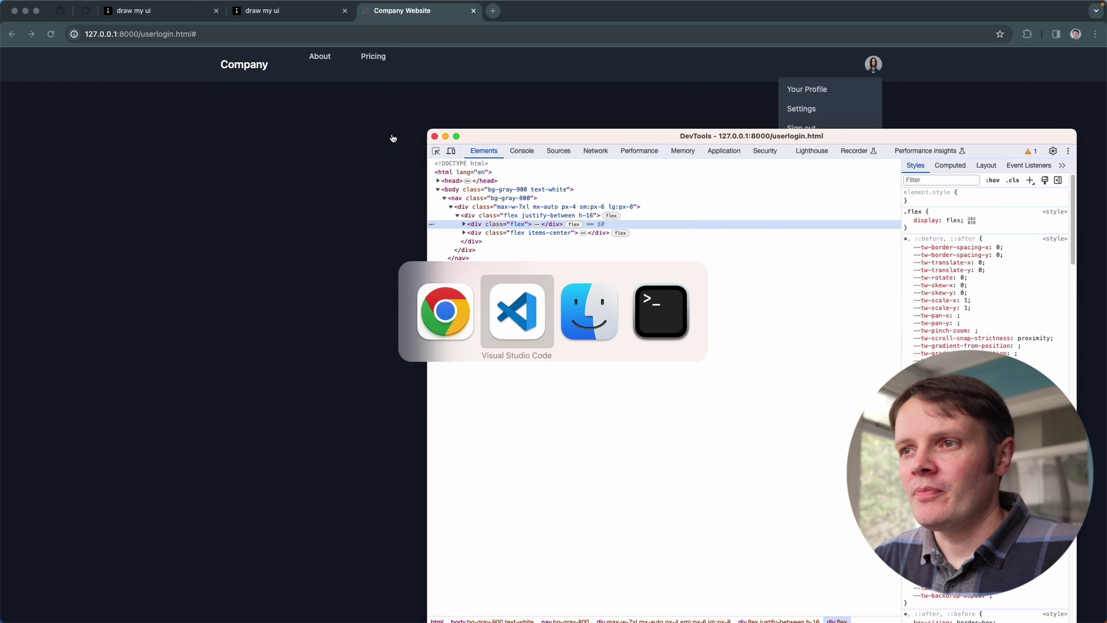
Draw a square pricing card below the navbar with the rectangle tool
key("super+Tab")
key("super+Tab")
key("super+Tab")
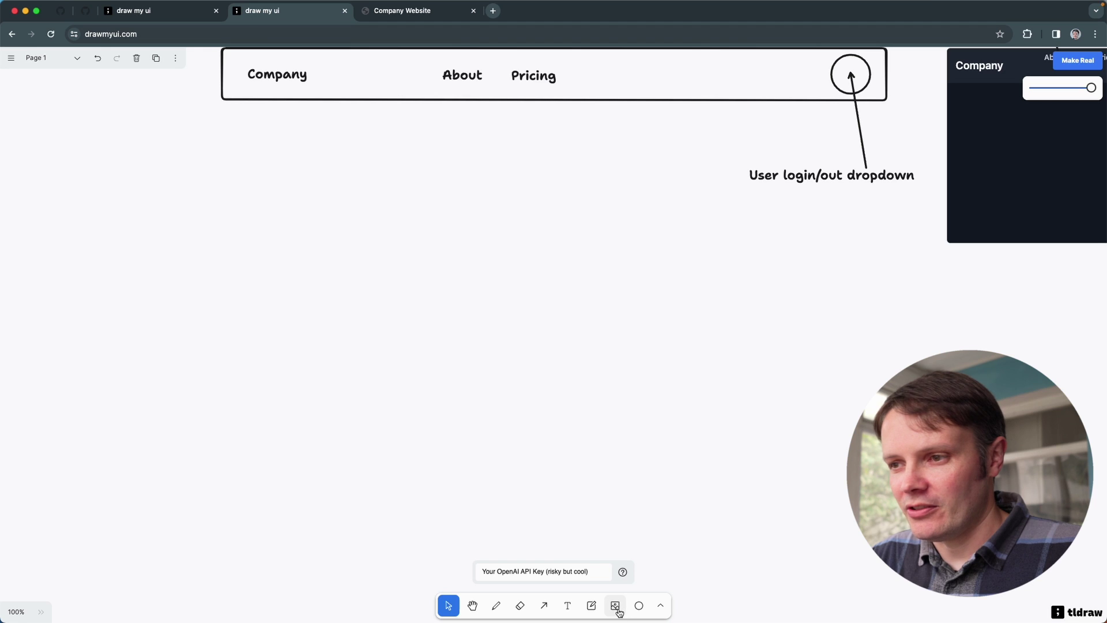
left_click(639, 607)
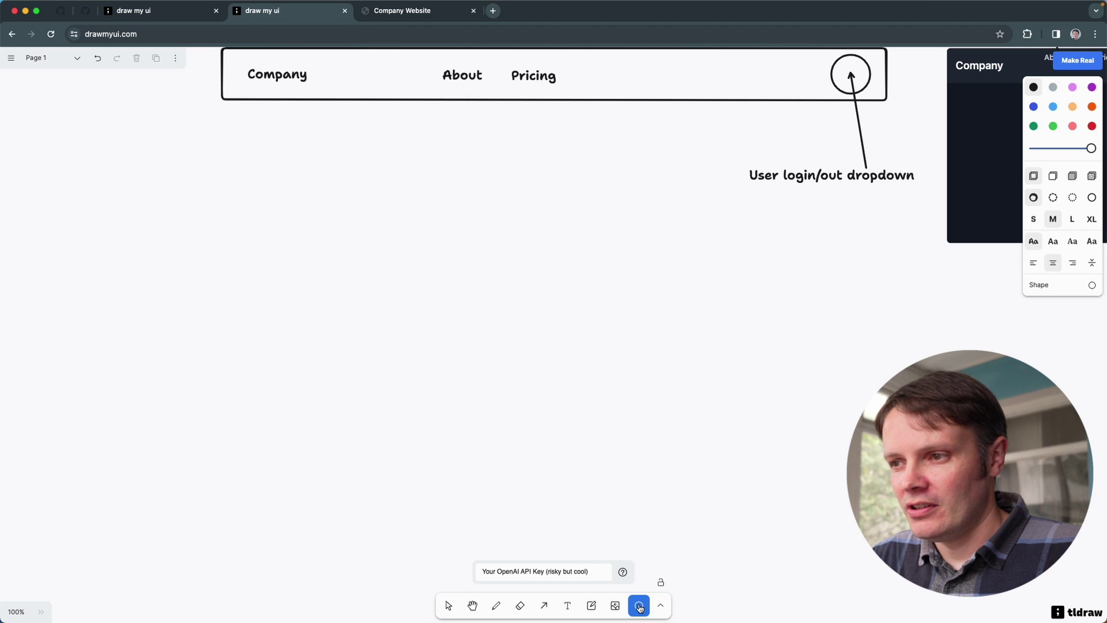
left_click(663, 609)
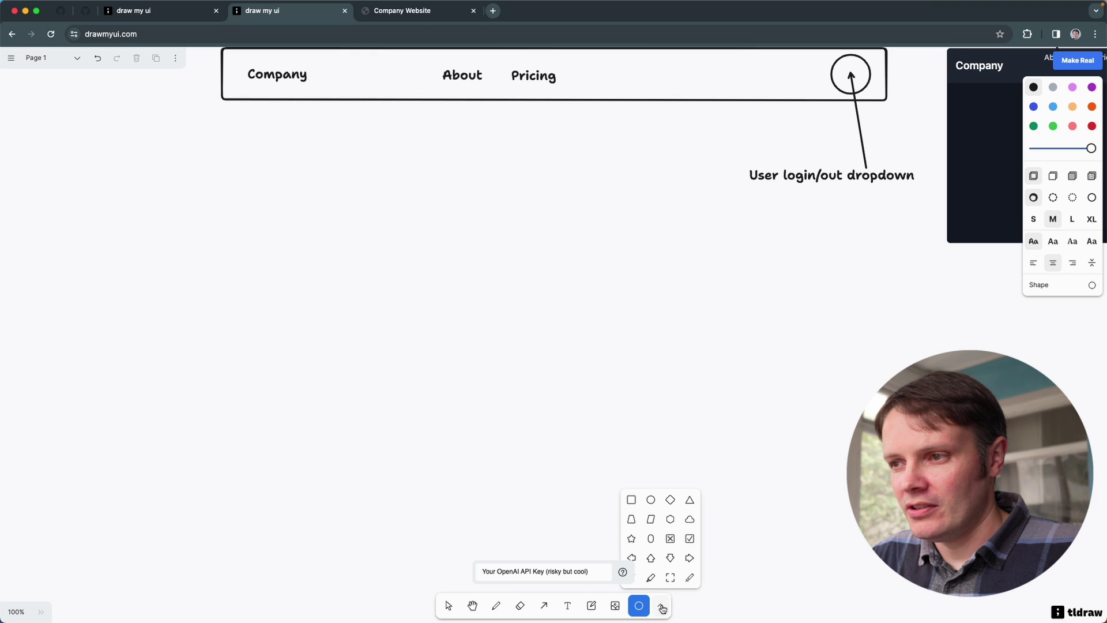
left_click(630, 500)
left_click_drag(227, 275, 434, 484)
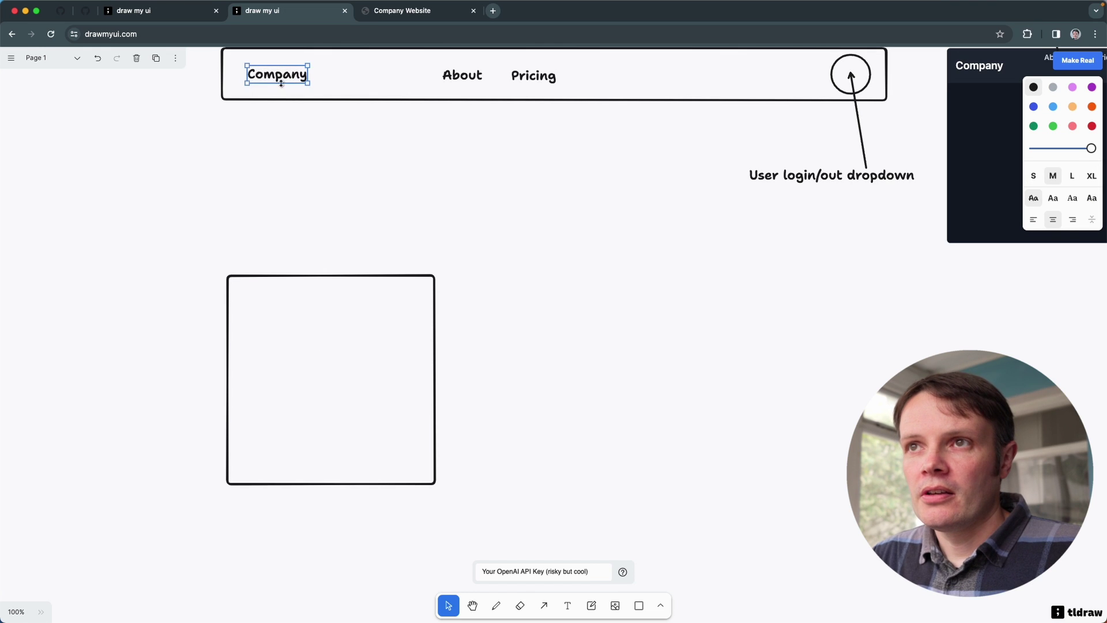
Copy the Company label into the card and retype it as the 'Basic' heading
left_click_drag(284, 81, 343, 296)
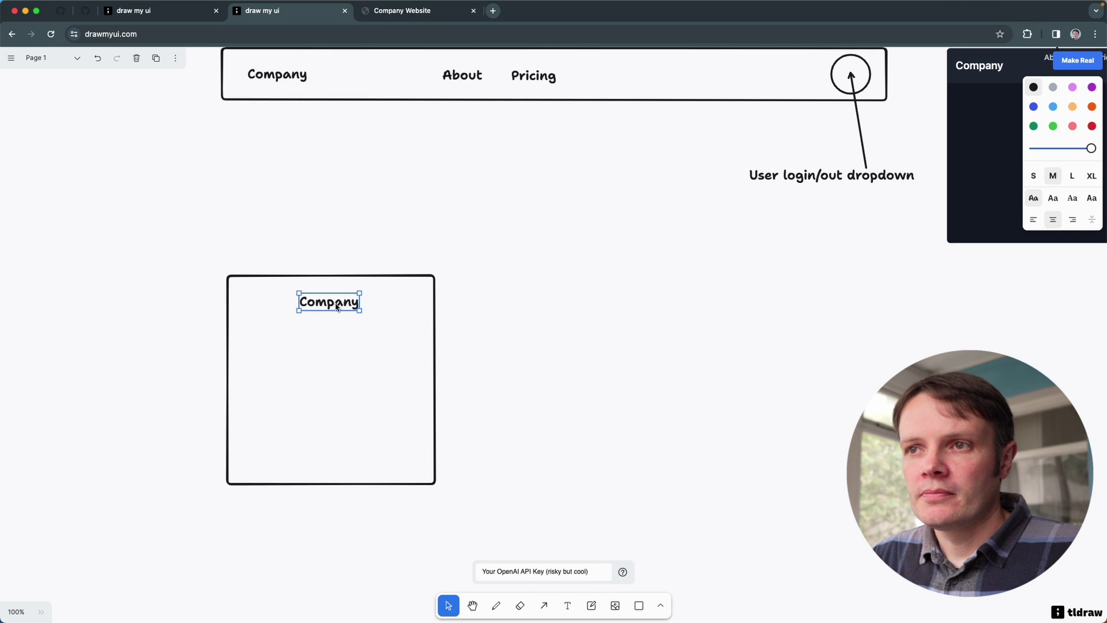
double_click(337, 303)
type("Basic")
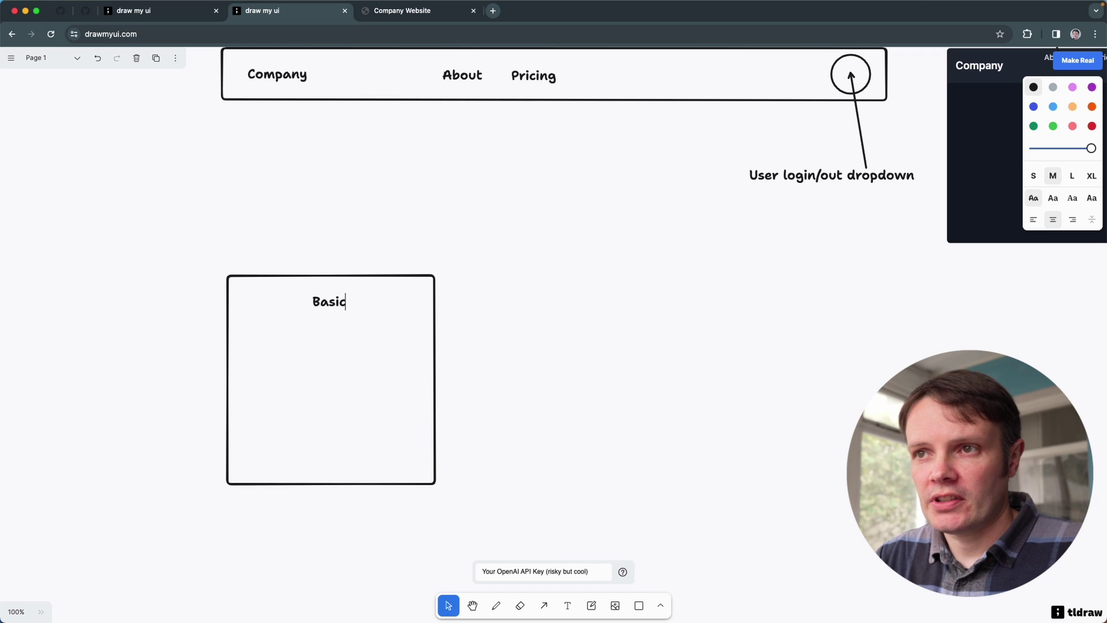
left_click(491, 345)
left_click(342, 307)
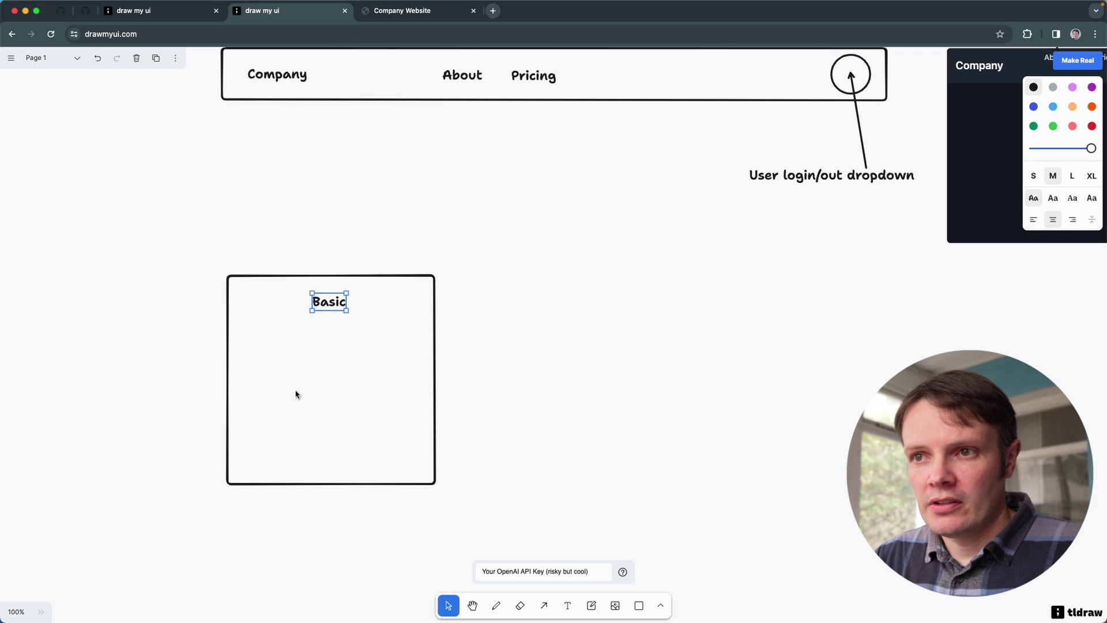
Add 'Feature 1' and 'Feature 2' lines beneath the Basic heading
left_click_drag(328, 310, 285, 394)
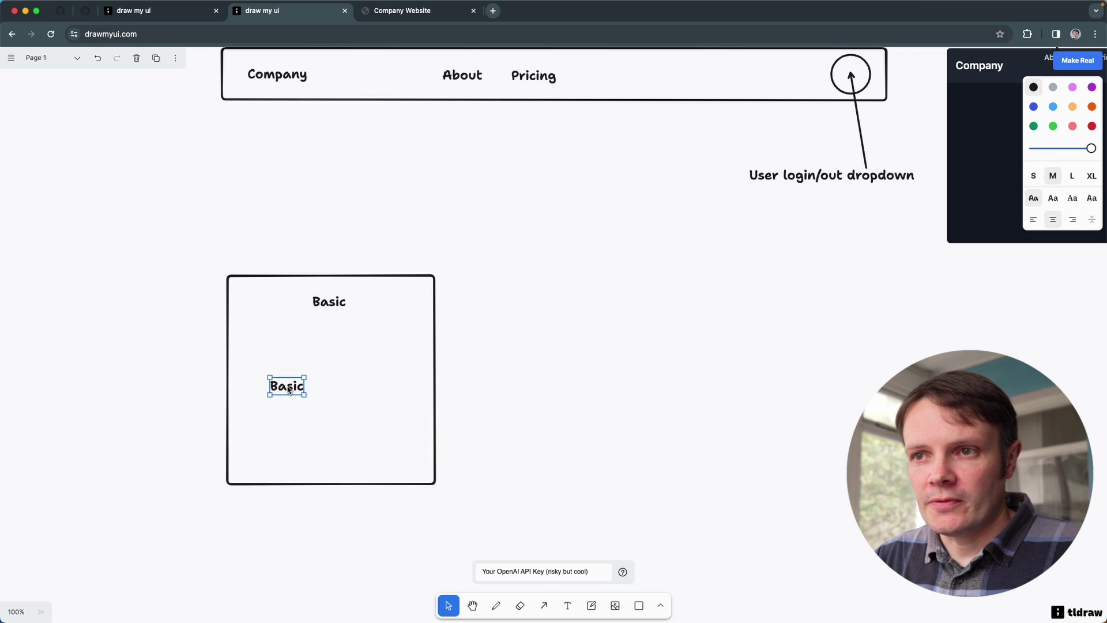
double_click(287, 384)
type("Feature 1")
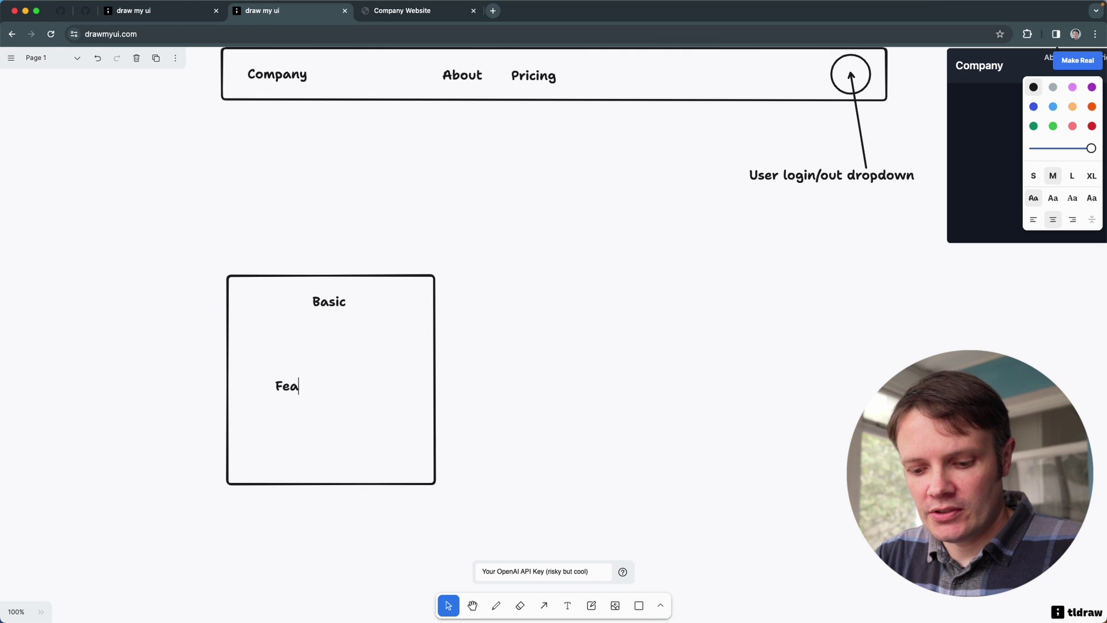
left_click(328, 394)
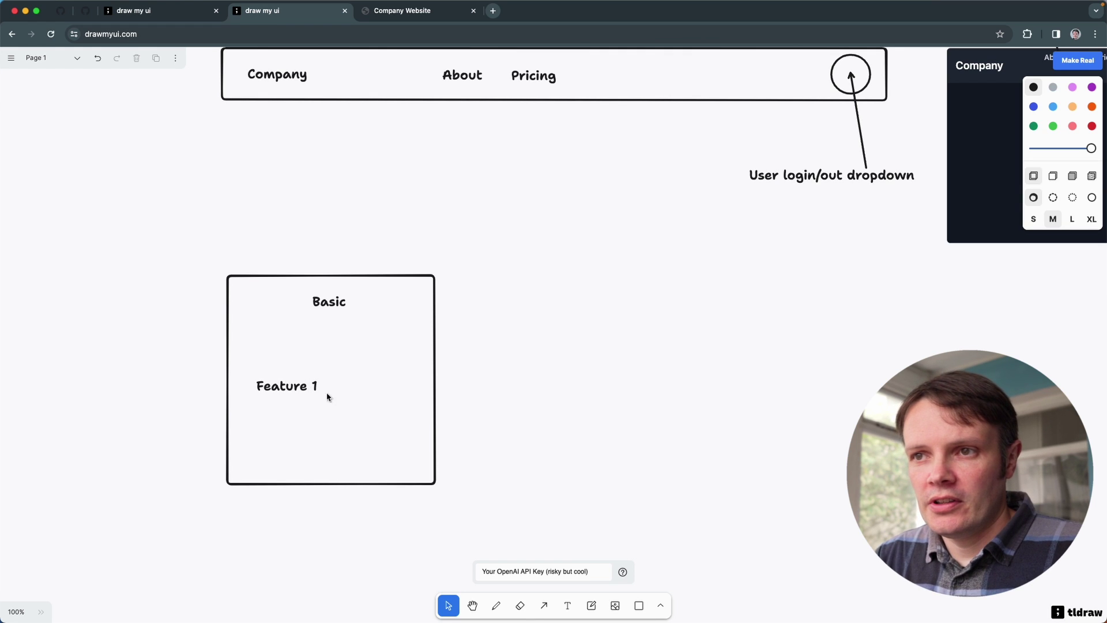
left_click(301, 391)
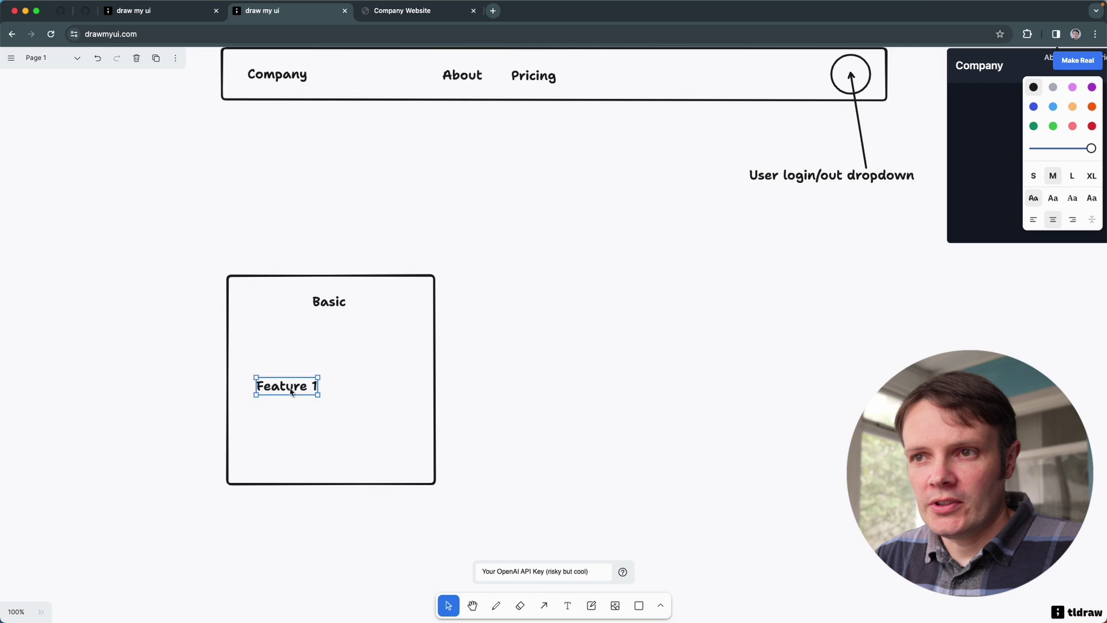
left_click_drag(291, 391, 294, 418)
double_click(312, 413)
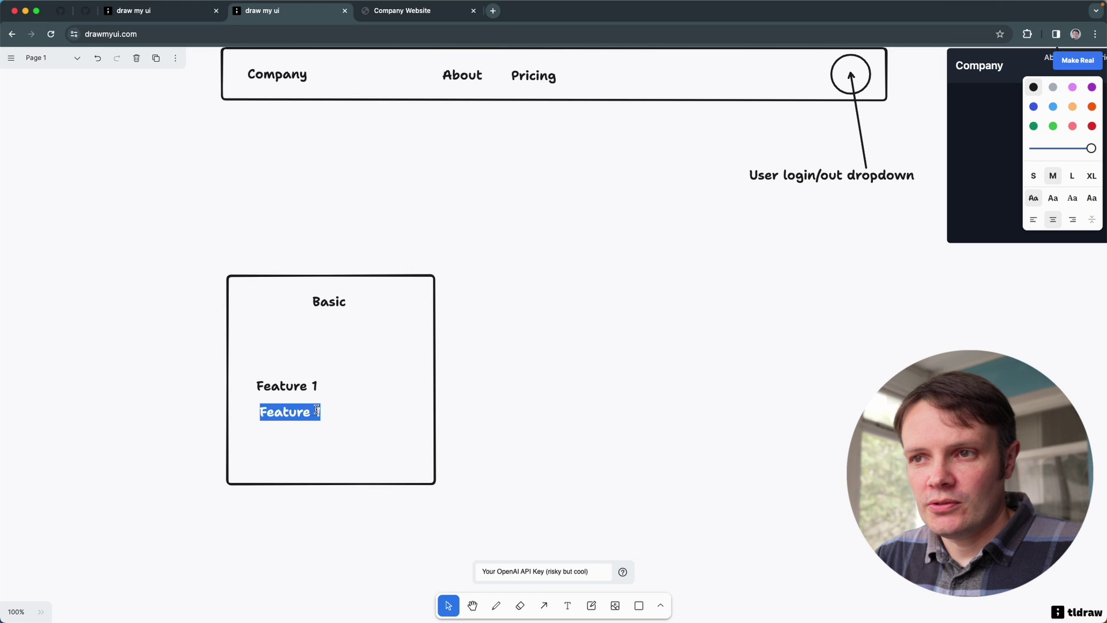
left_click(317, 413)
key("BackSpace")
type("2")
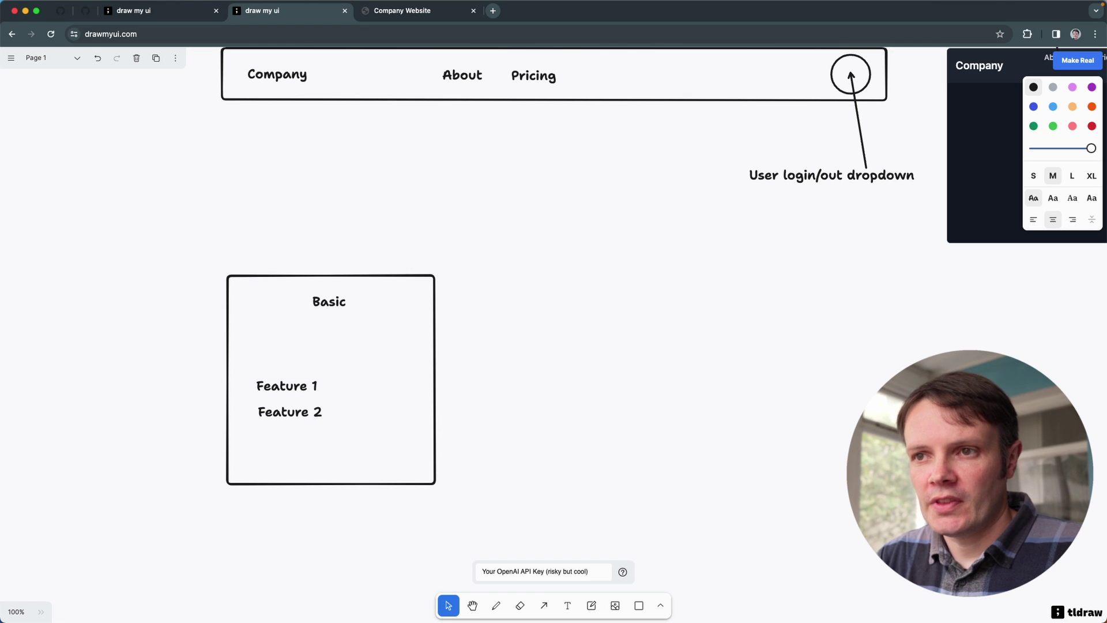
left_click(635, 402)
Add a 'Feature 3' line and start editing the extra line under the heading
left_click(288, 412)
left_click(284, 449)
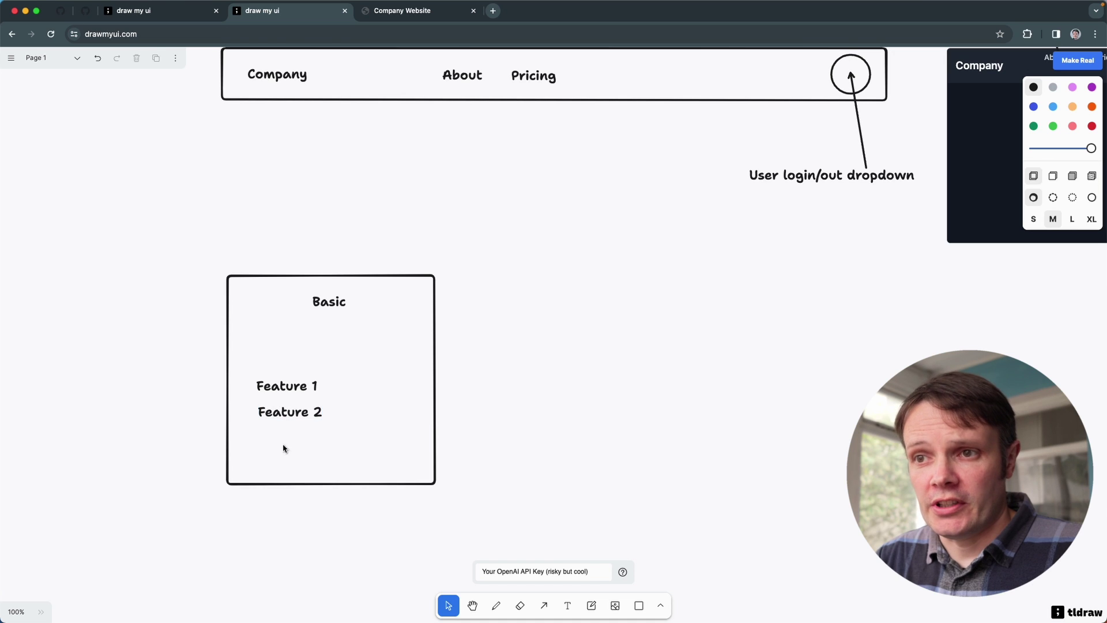
left_click_drag(288, 416, 305, 446)
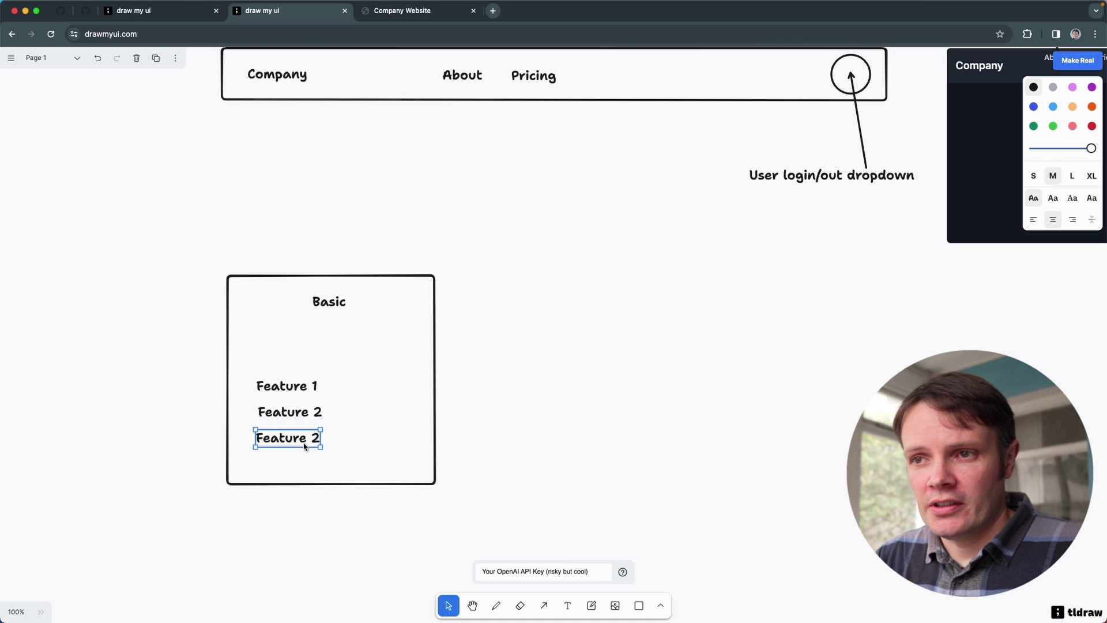
double_click(312, 442)
key("Right")
key("BackSpace")
type("3")
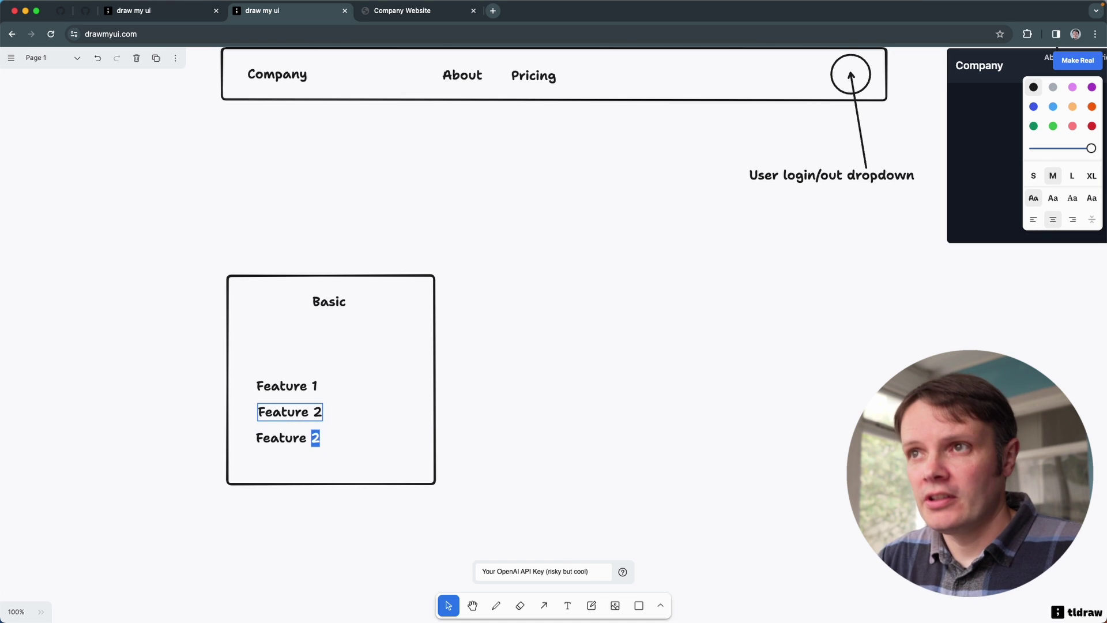
double_click(340, 240)
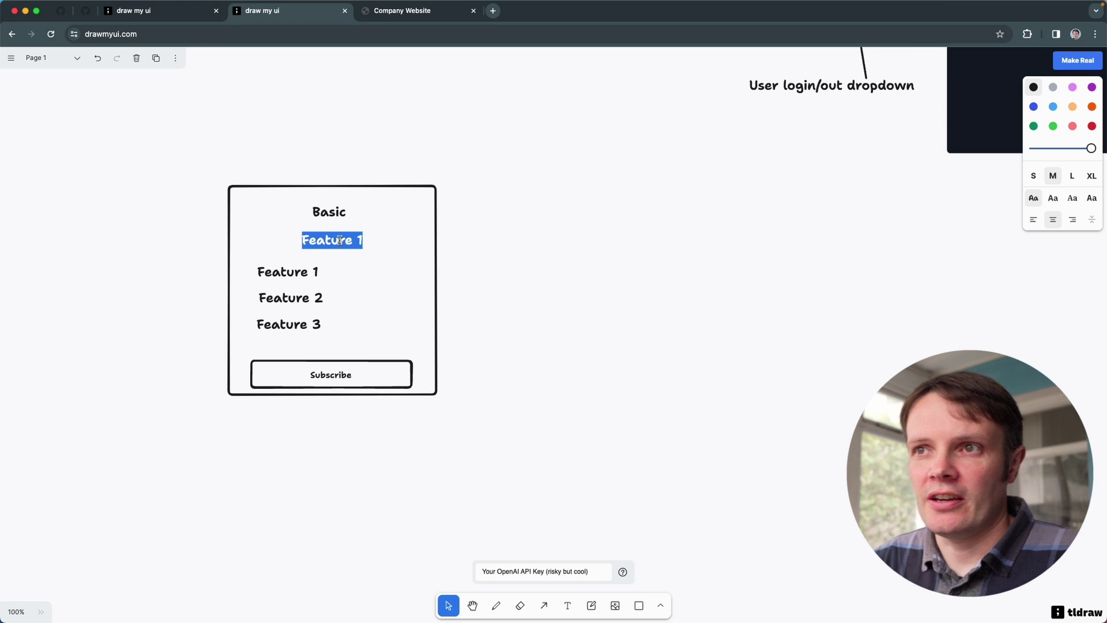
Set the price line to '$$/mo' and copy the card as a 'Pro' card
type("$$/mo")
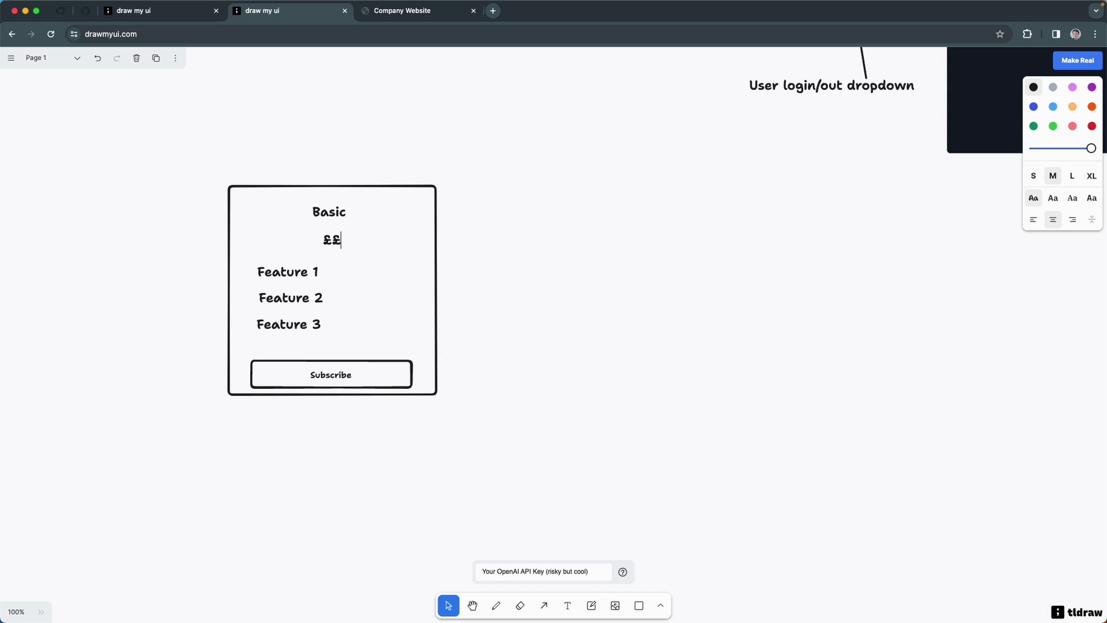
left_click(123, 128)
left_click_drag(123, 129, 616, 261)
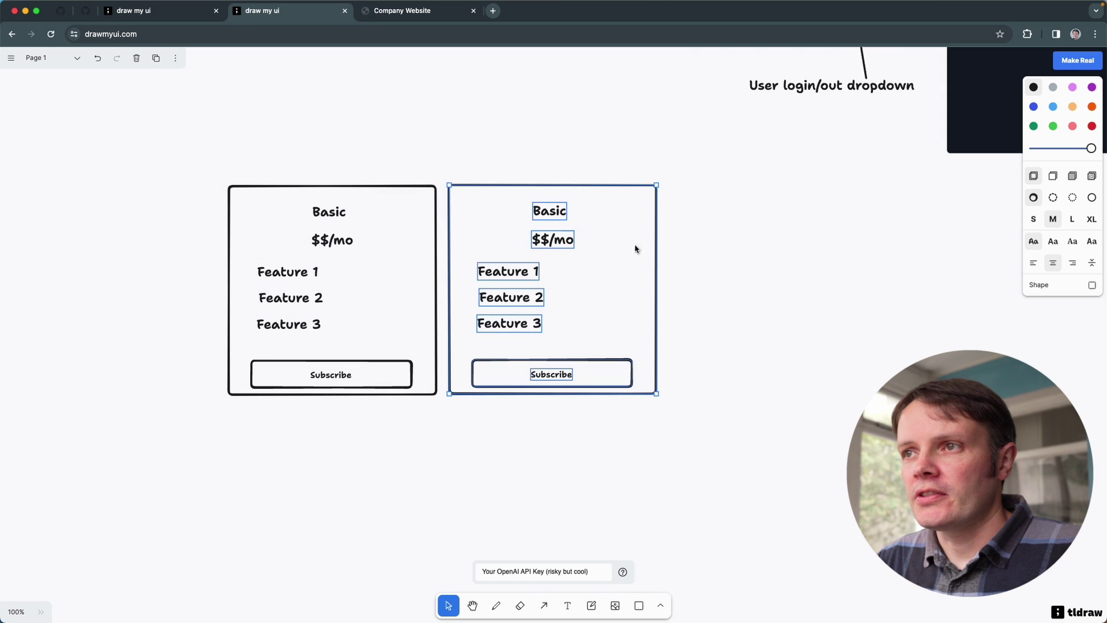
key("Escape")
left_click(541, 204)
left_click(541, 204)
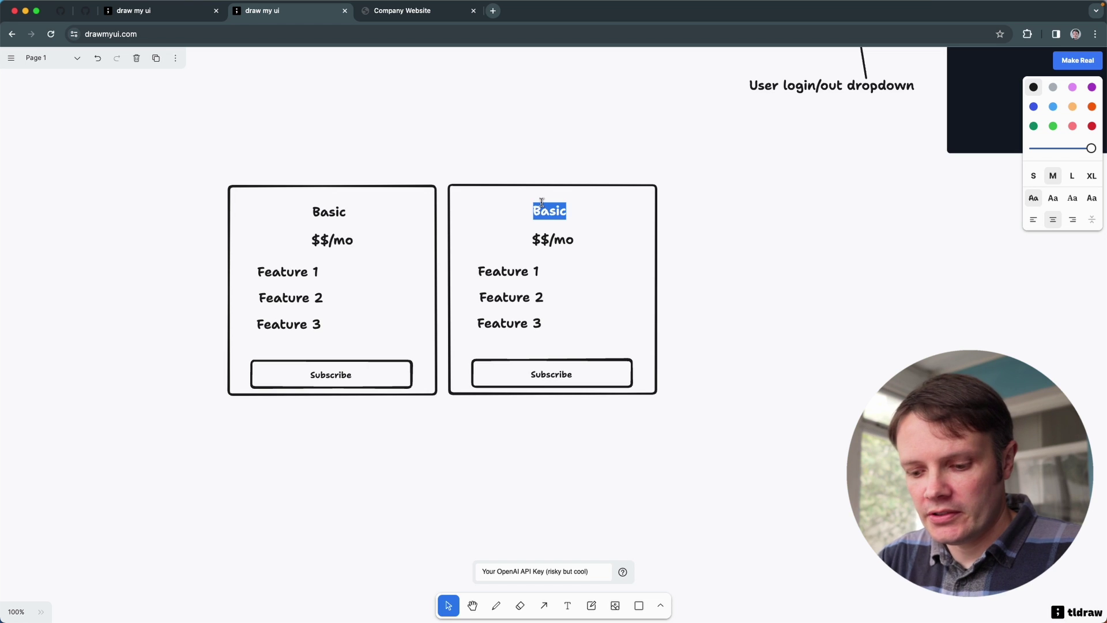
type("Pro")
left_click(766, 289)
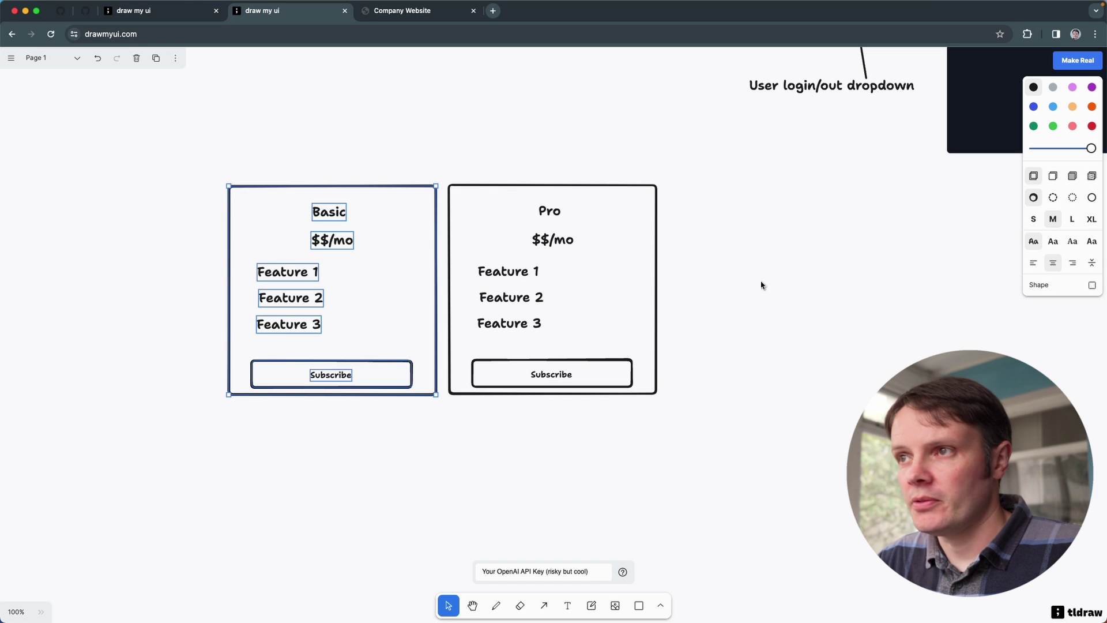
Add a third 'Business' card and a centred 'Pricing Options' heading above the cards
mouse_move(380, 235)
left_mouse_down()
mouse_move(774, 312)
mouse_move(818, 235)
left_mouse_up()
double_click(768, 212)
type("Business")
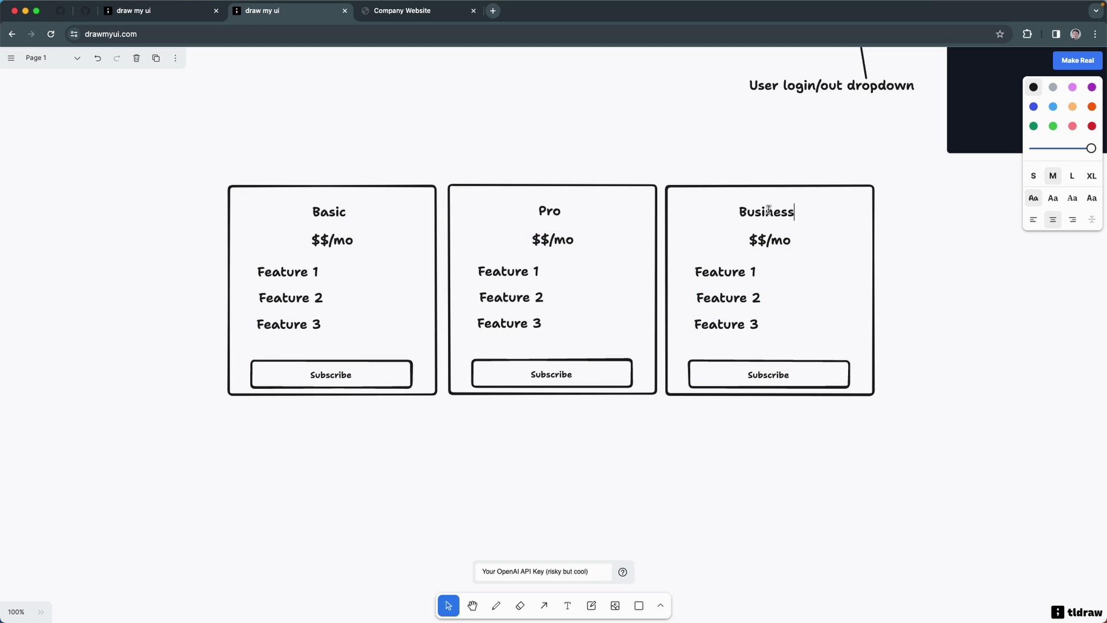
left_click_drag(929, 448, 665, 317)
left_click_drag(506, 248, 155, 161)
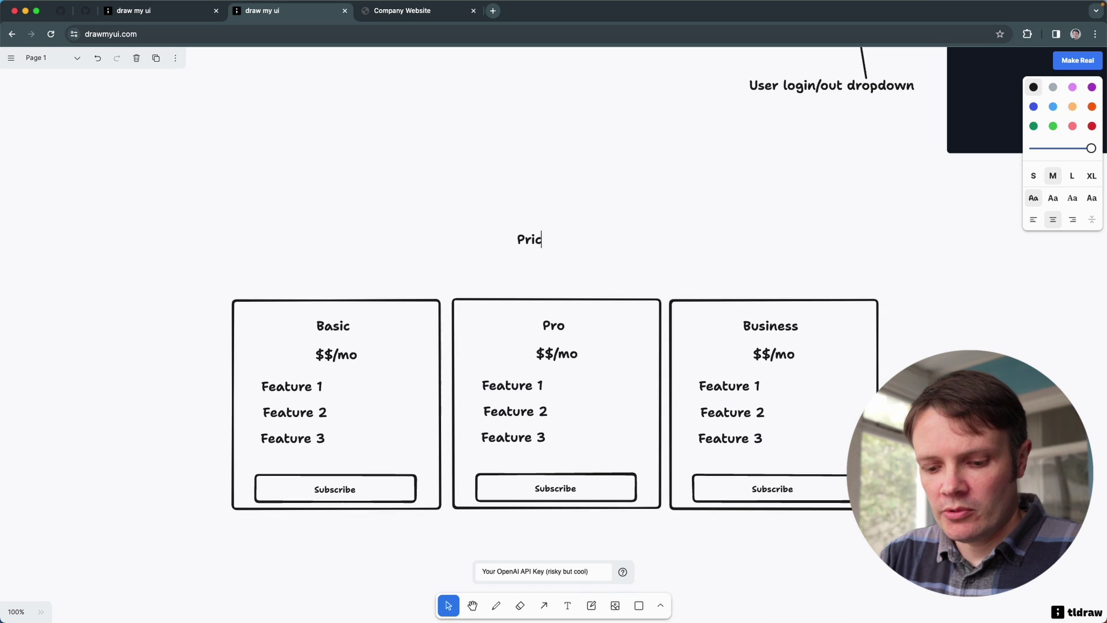
type("ing Oop")
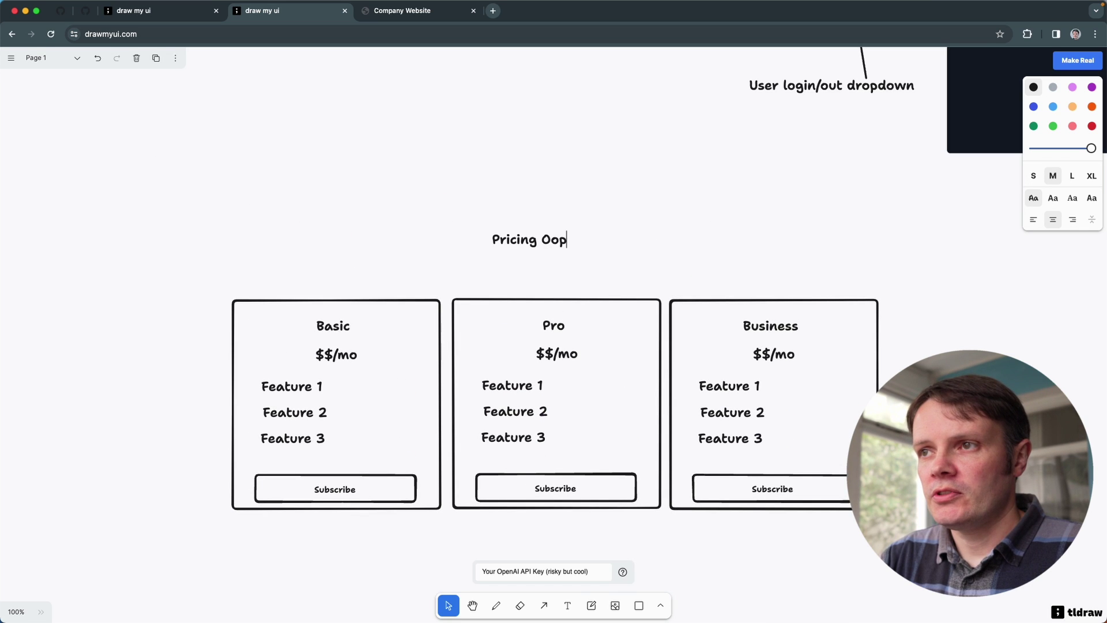
key("BackSpace")
key("BackSpace")
type("ptions")
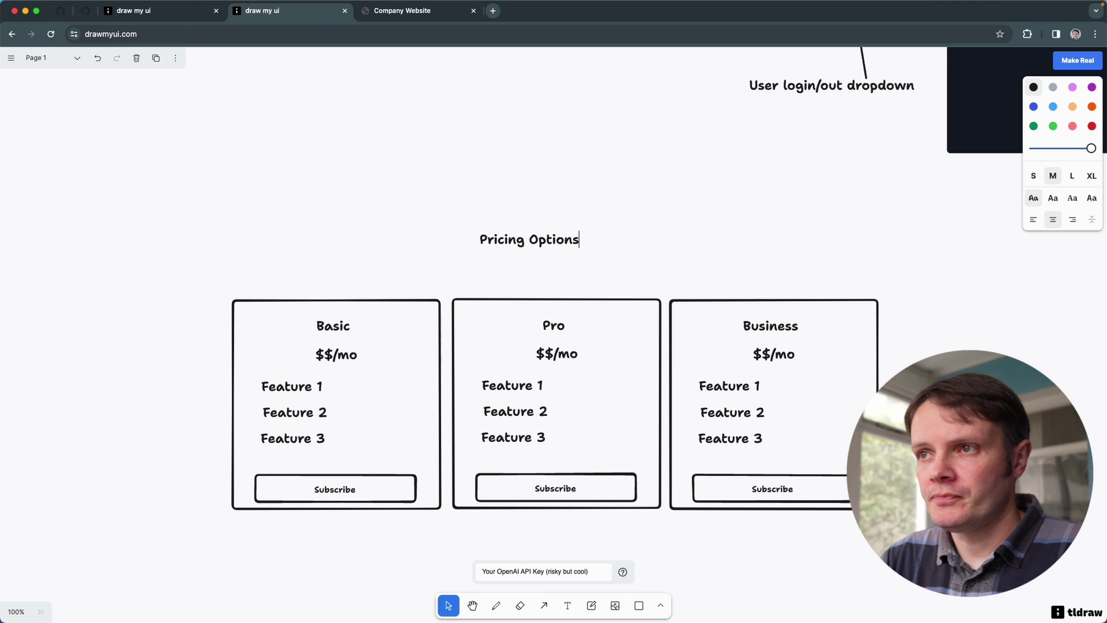
key("Escape")
left_click_drag(523, 235, 550, 249)
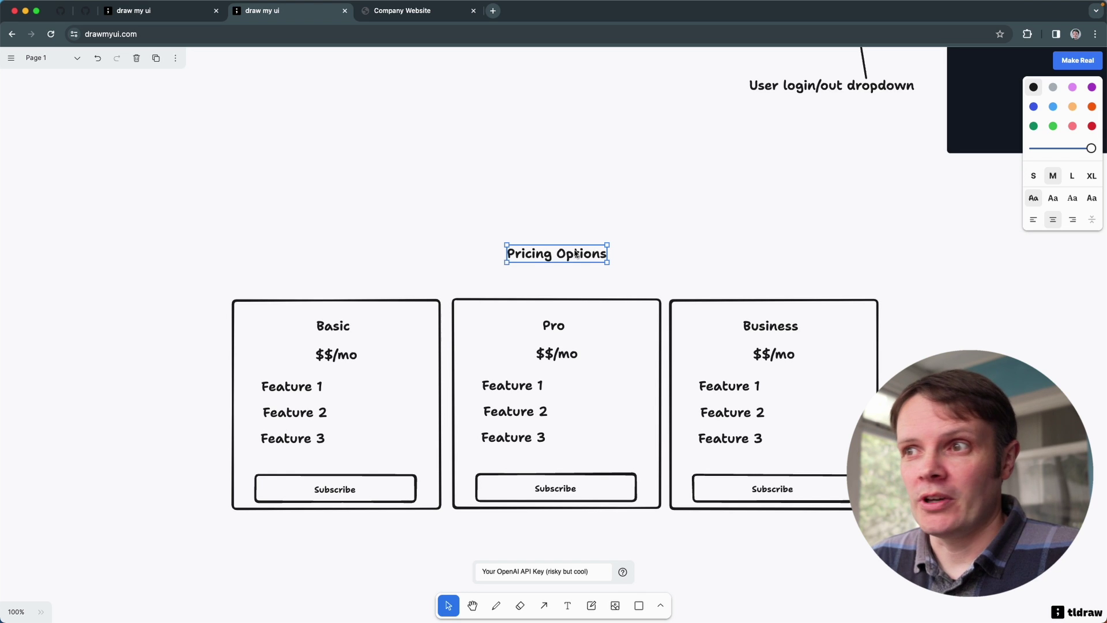
Add 'Monthly' and 'Annual' labels side by side below the heading
left_click_drag(575, 253, 565, 277)
double_click(565, 275)
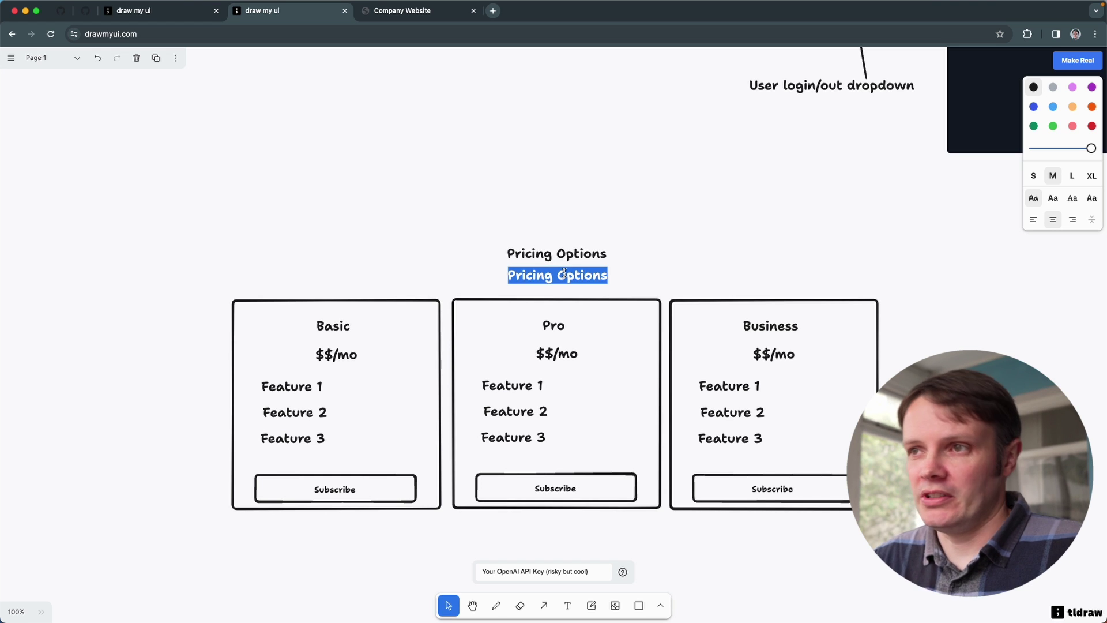
type("Monthly")
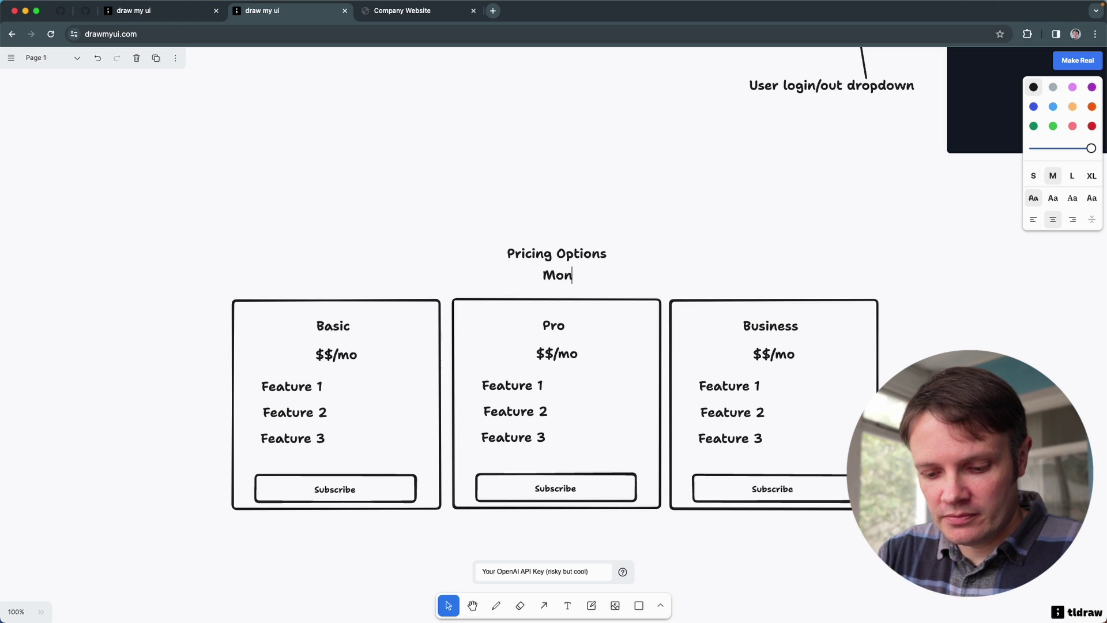
left_click(659, 272)
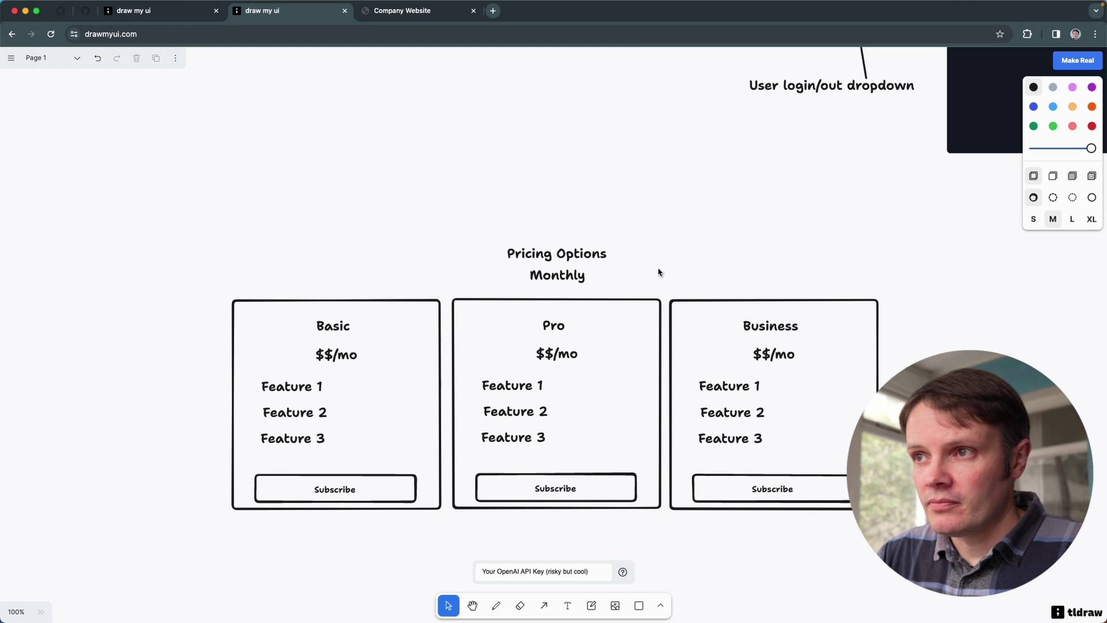
left_click(577, 277)
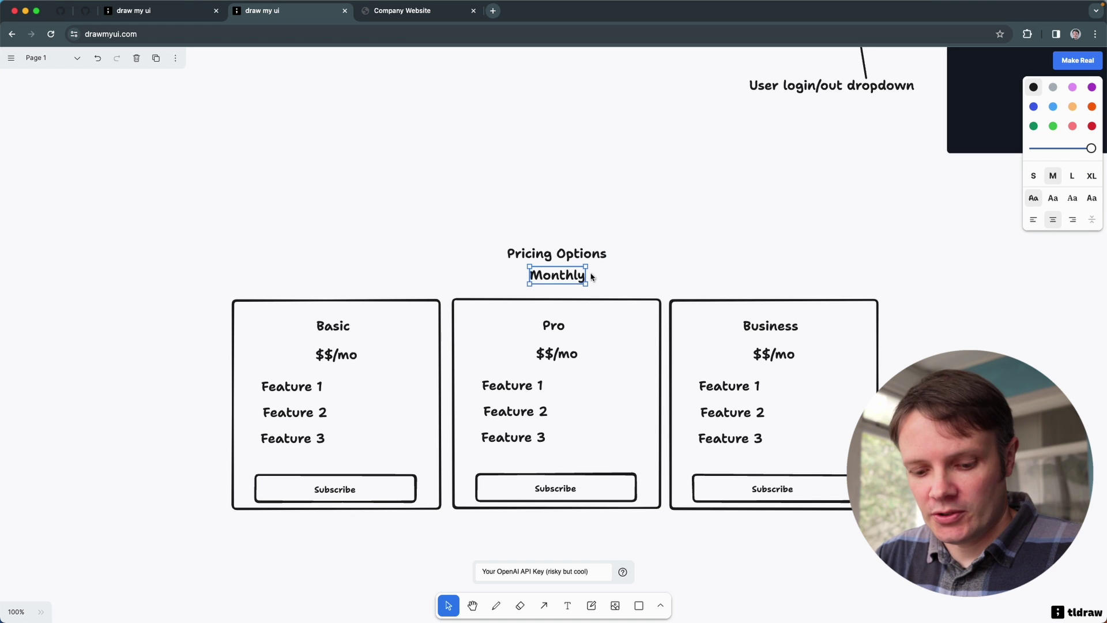
left_click(647, 272)
left_click(561, 277)
left_click_drag(561, 277, 626, 280)
double_click(626, 280)
type("A")
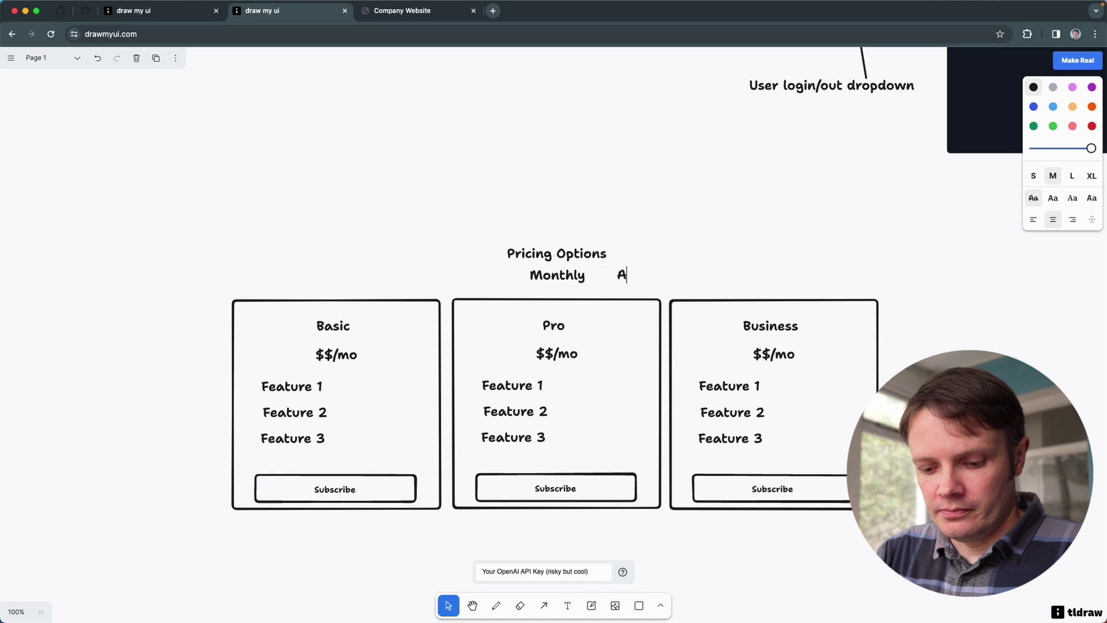
type("nnual")
key("Escape")
Draw a radio circle before Monthly and a copy before Annual, then select the pricing sketch
key("o")
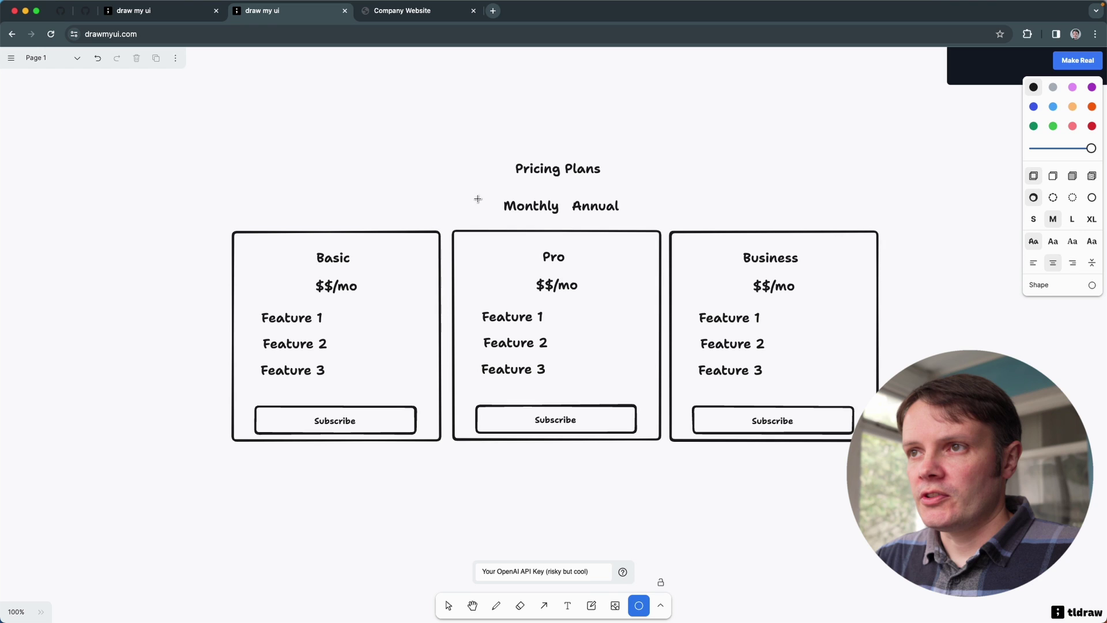
left_click_drag(478, 199, 493, 206)
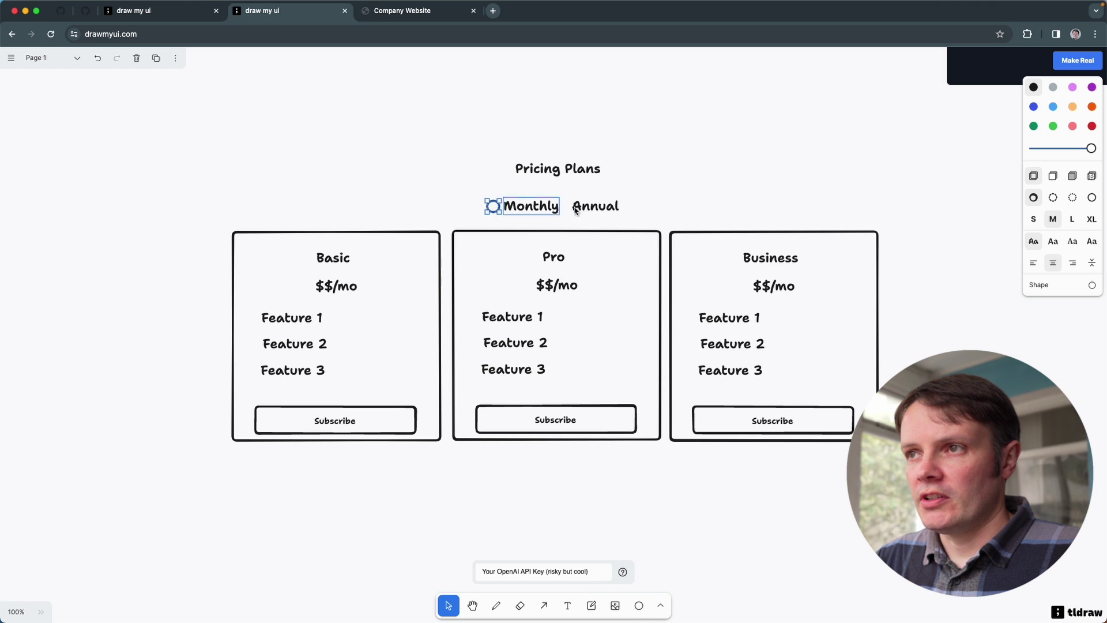
left_click(596, 206)
left_click_drag(596, 207, 625, 208)
left_click(490, 205)
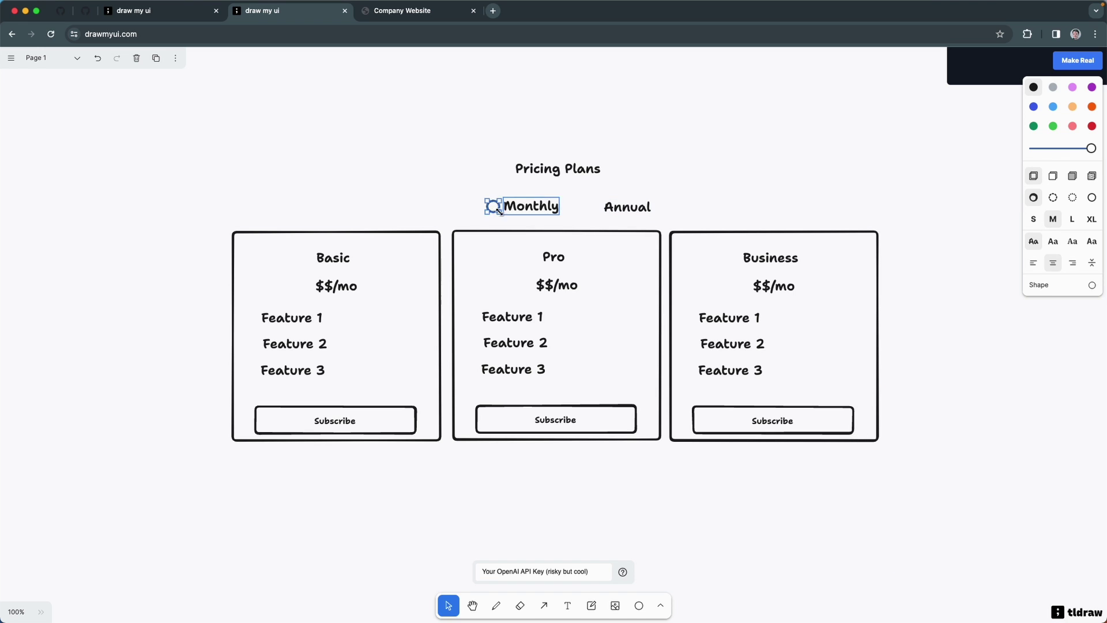
left_click_drag(495, 206, 573, 206)
left_click_drag(628, 207, 609, 207)
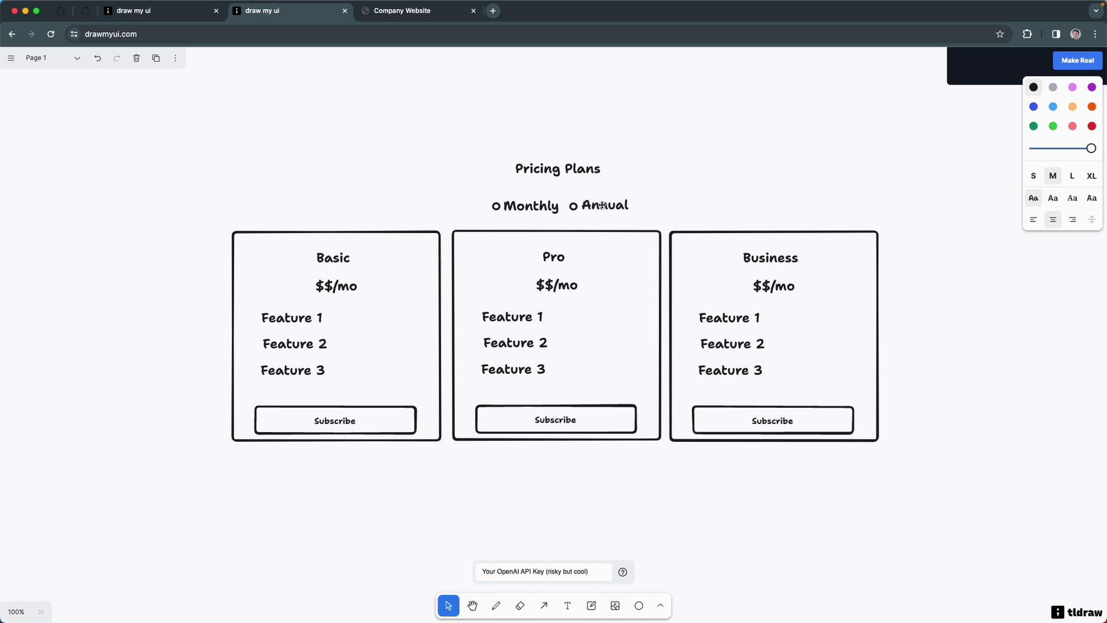
scroll(423, 300, "down", 3)
scroll(423, 300, "up", 6)
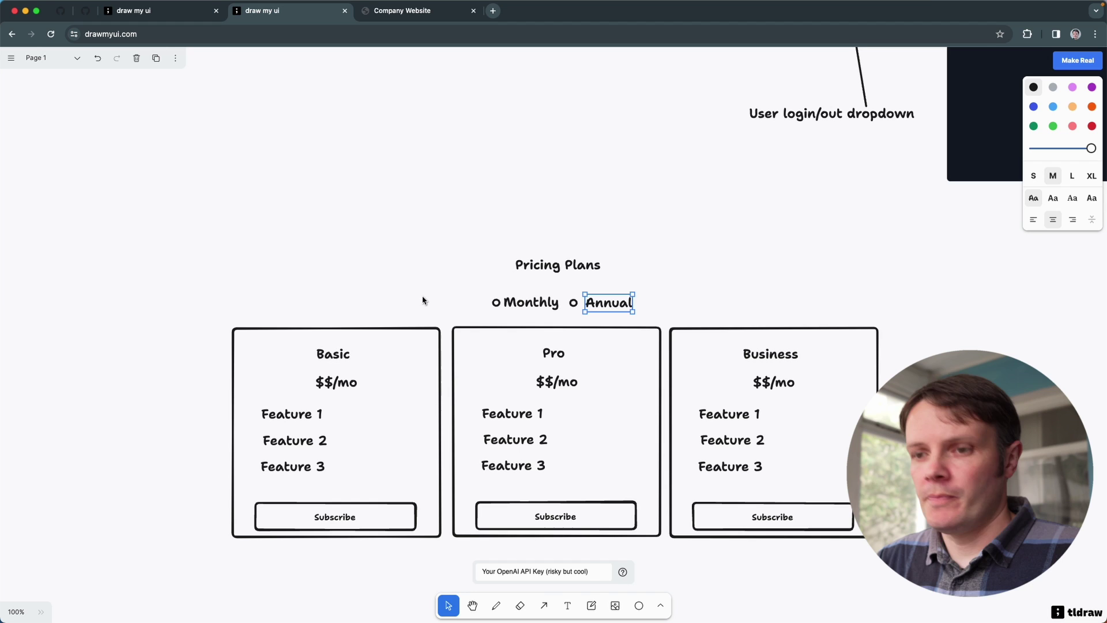
left_click_drag(181, 244, 914, 558)
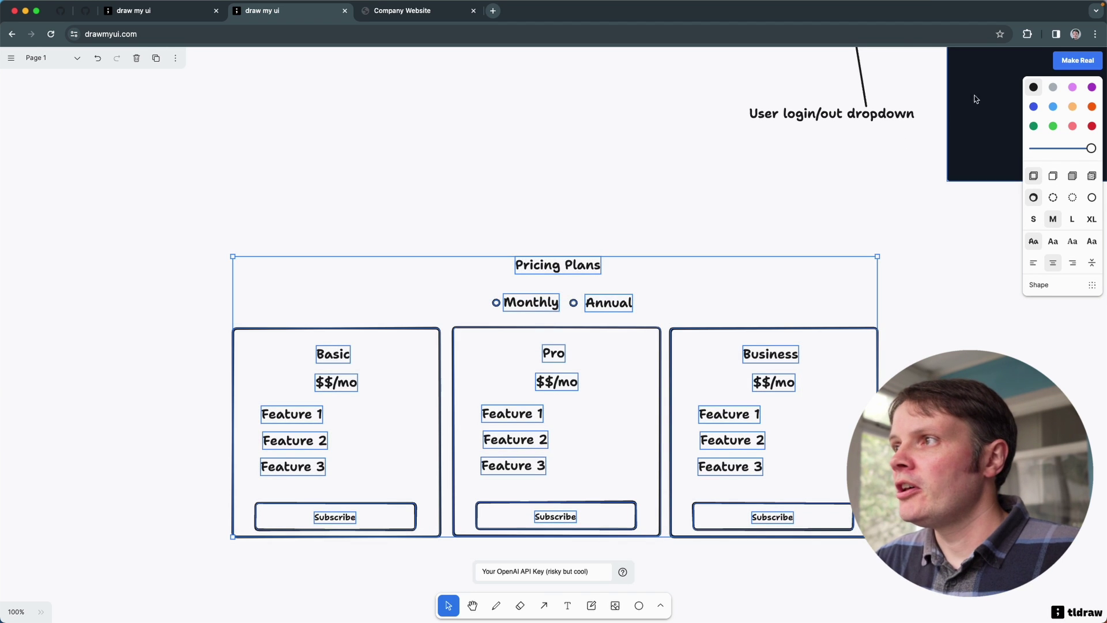
Generate the dark Pricing Plans page from the pricing sketch with Make Real
left_click(1073, 61)
scroll(554, 229, "right", 10)
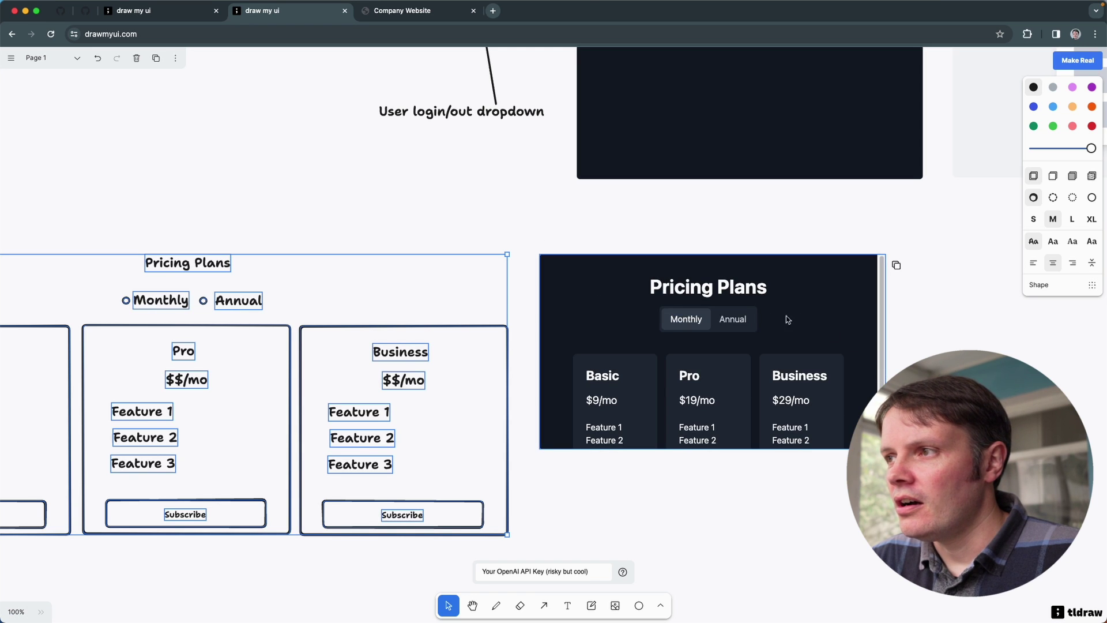
scroll(860, 373, "down", 2)
scroll(860, 374, "up", 6)
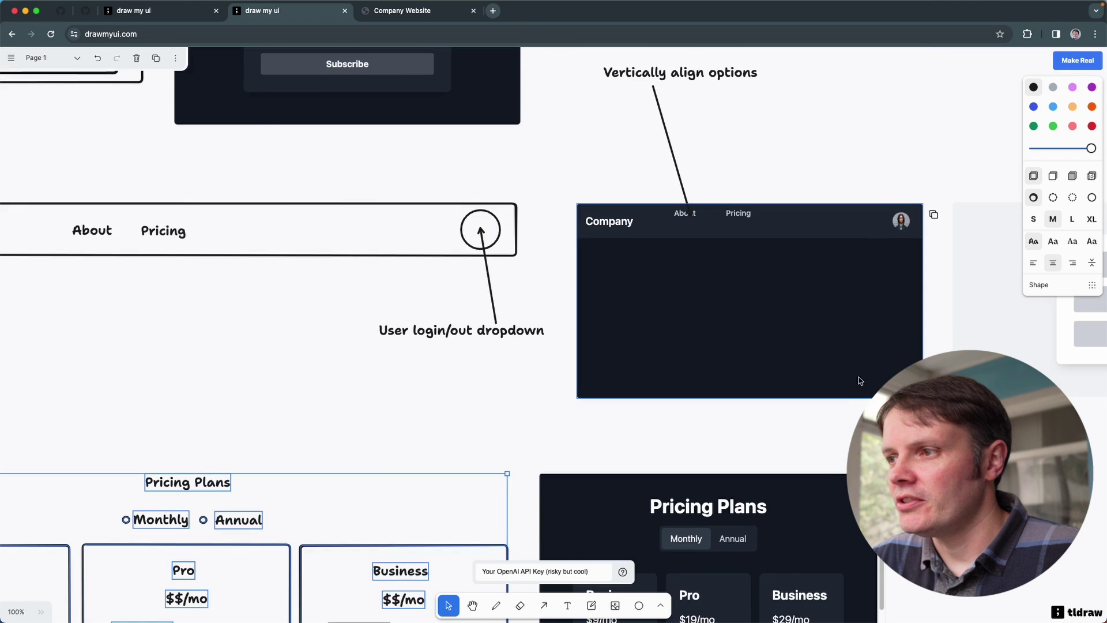
scroll(859, 378, "down", 5)
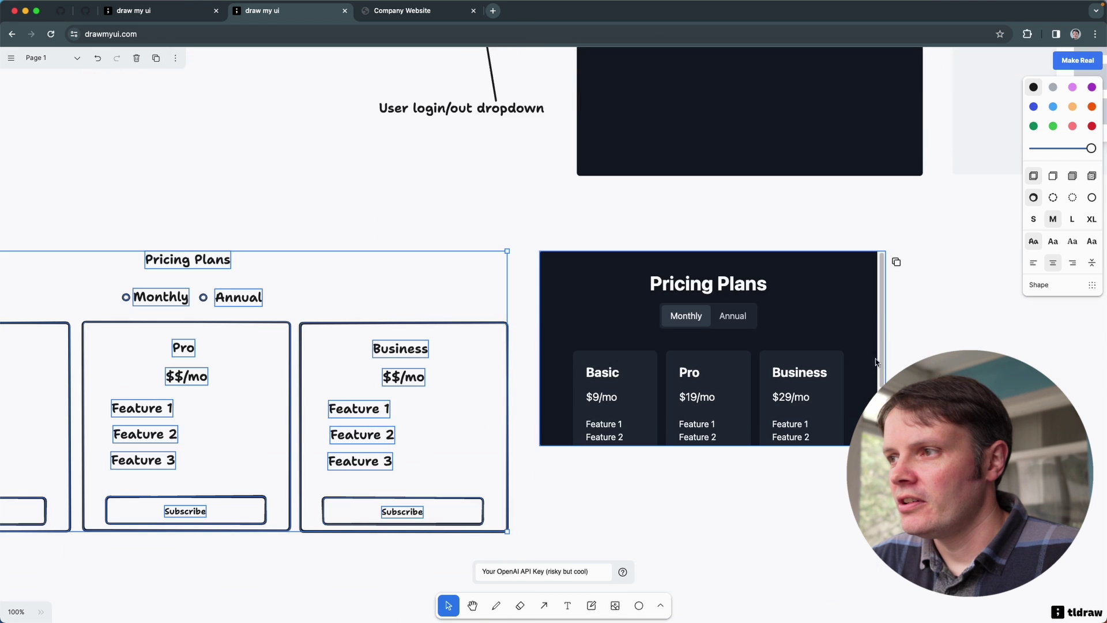
left_click_drag(877, 398, 879, 418)
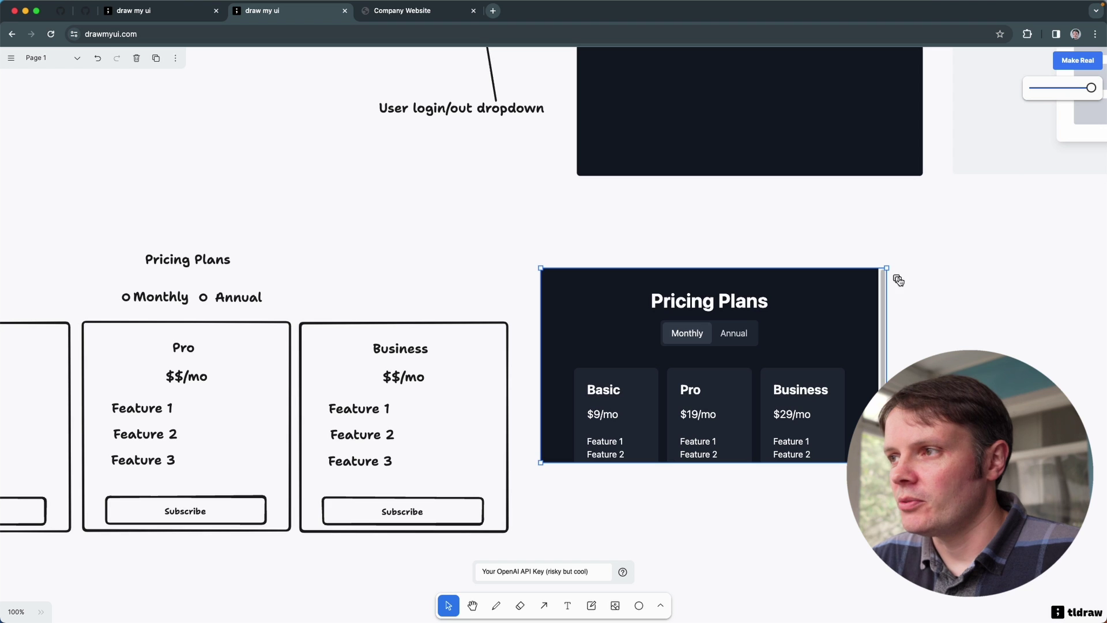
Save the generated page code as a new pricing.html file in VS Code
key("super+Tab")
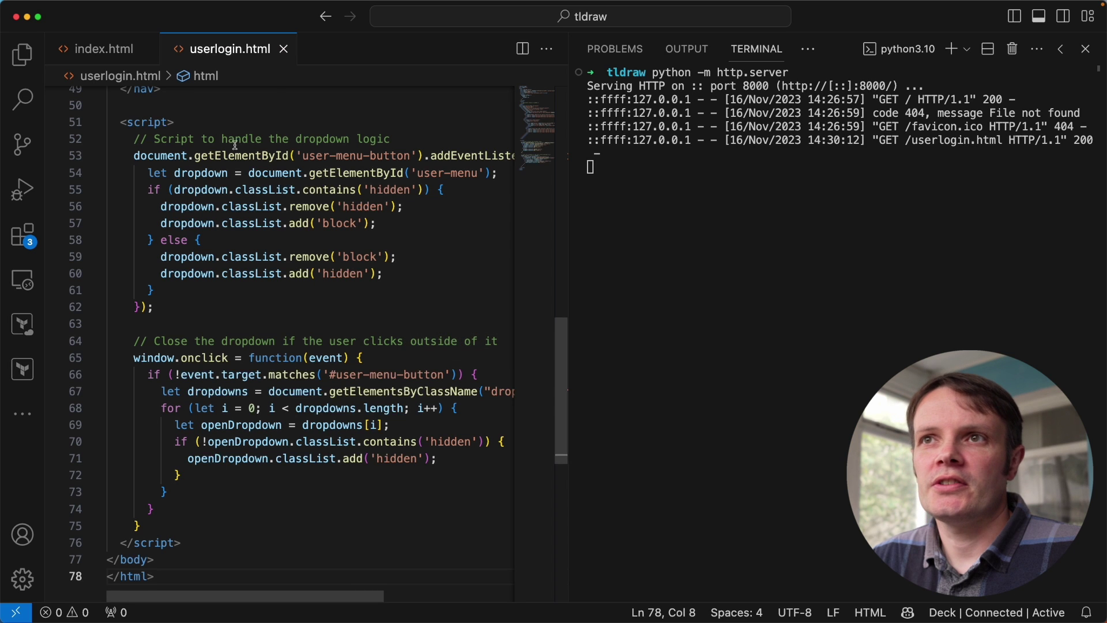
key("super+n")
type("pricing.html")
key("super+s")
key("Return")
key("super+a")
key("super+v")
key("super+Tab")
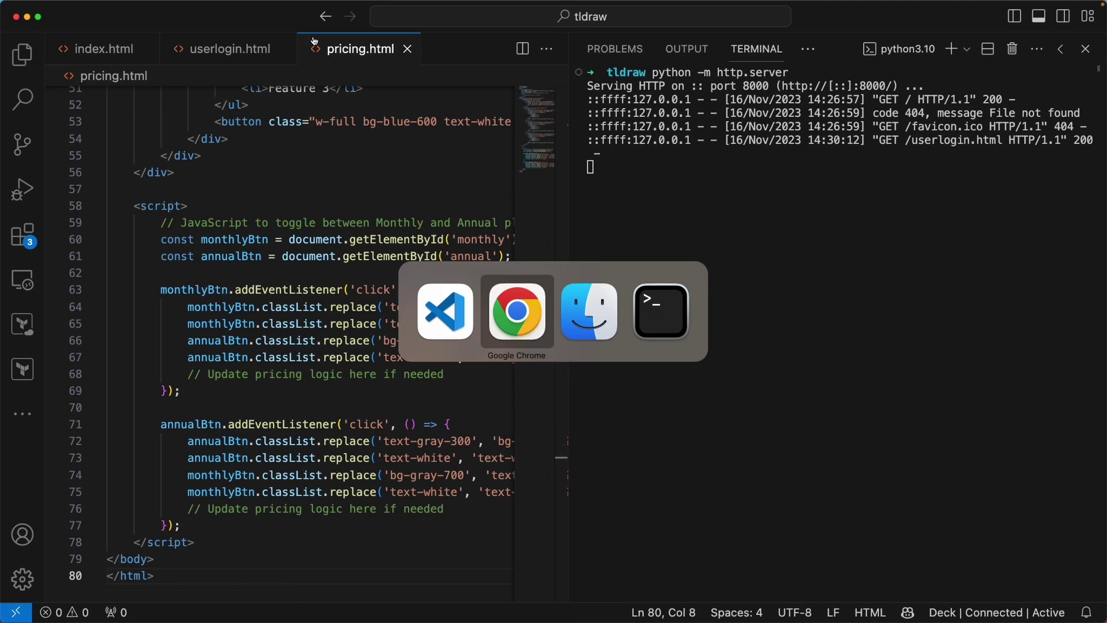
left_click(308, 36)
Load 127.0.0.1:8000/pricing.html and flip the pricing toggle between Annual and Monthly twice
type("pricing.html")
key("Return")
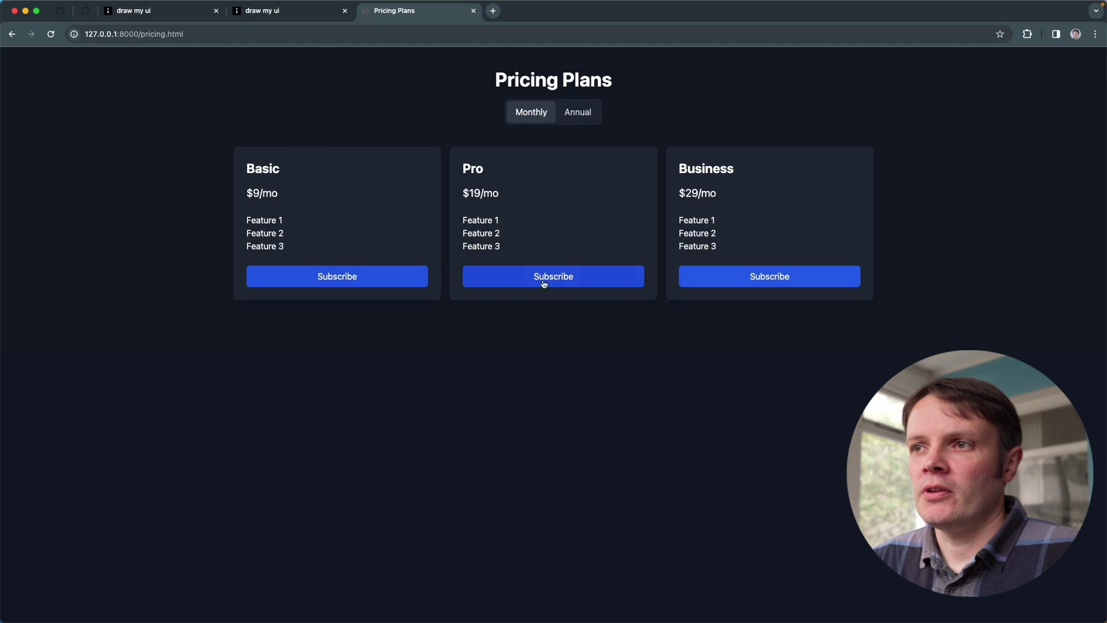
left_click(583, 115)
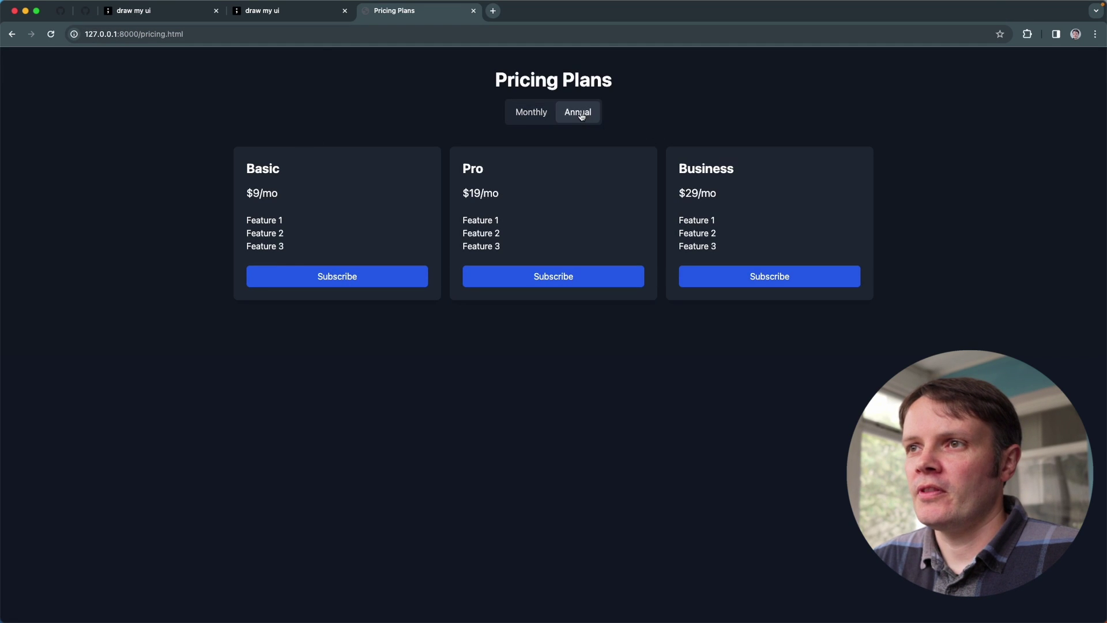
left_click(538, 114)
left_click(575, 115)
left_click(522, 115)
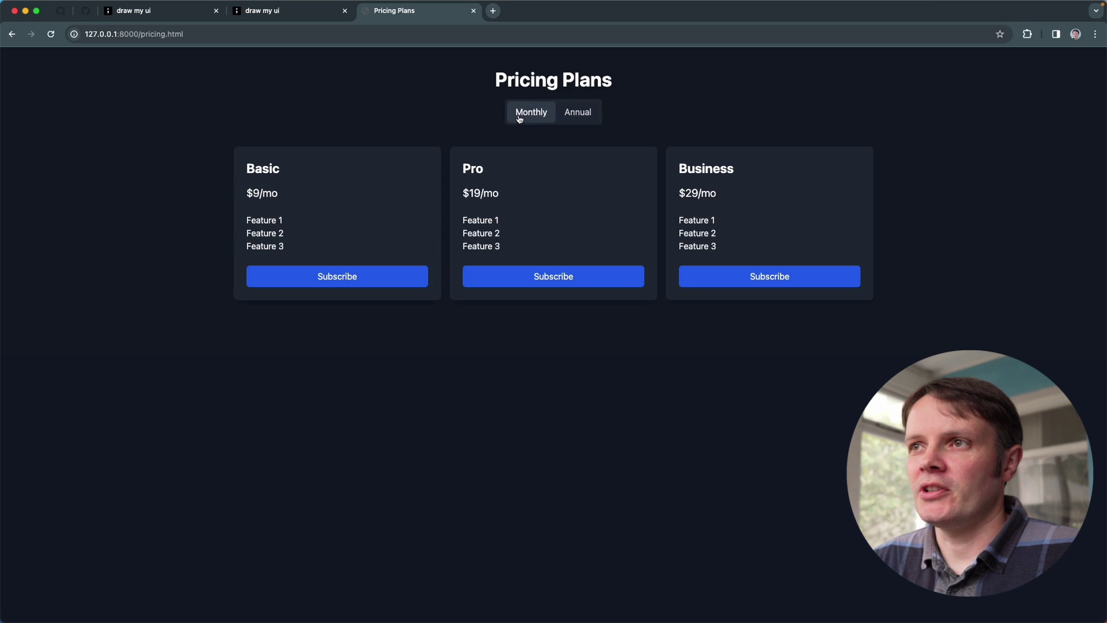
key("super+Tab")
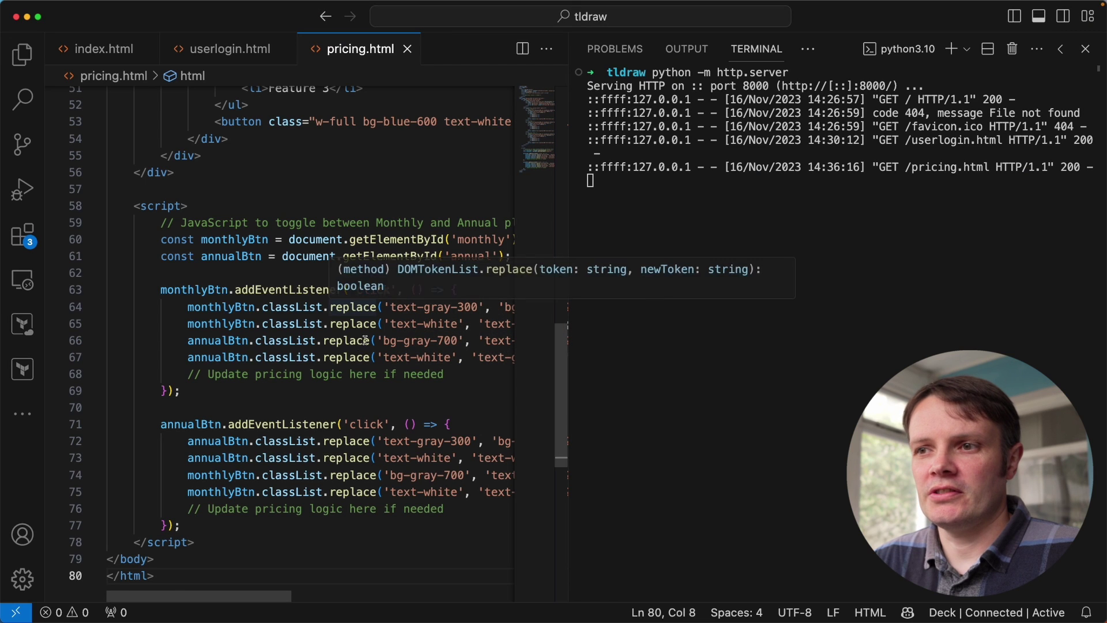
Scroll through pricing.html's markup and Monthly/Annual toggle script in VS Code
mouse_move(231, 595)
left_mouse_down()
mouse_move(340, 593)
mouse_move(229, 593)
left_mouse_up()
scroll(336, 455, "up", 15)
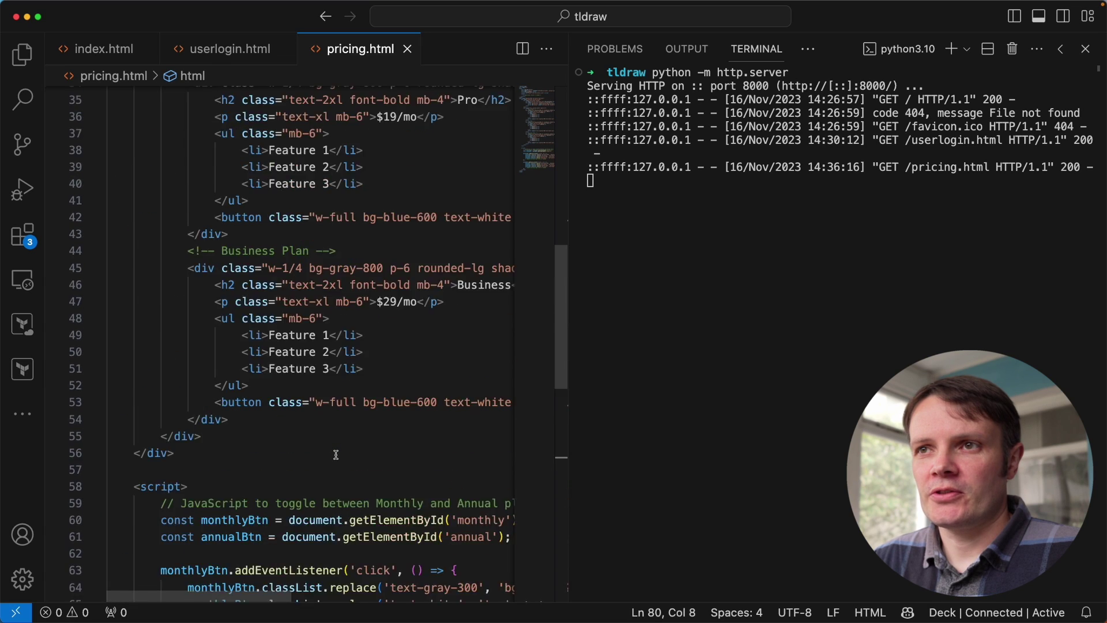
scroll(336, 455, "up", 2)
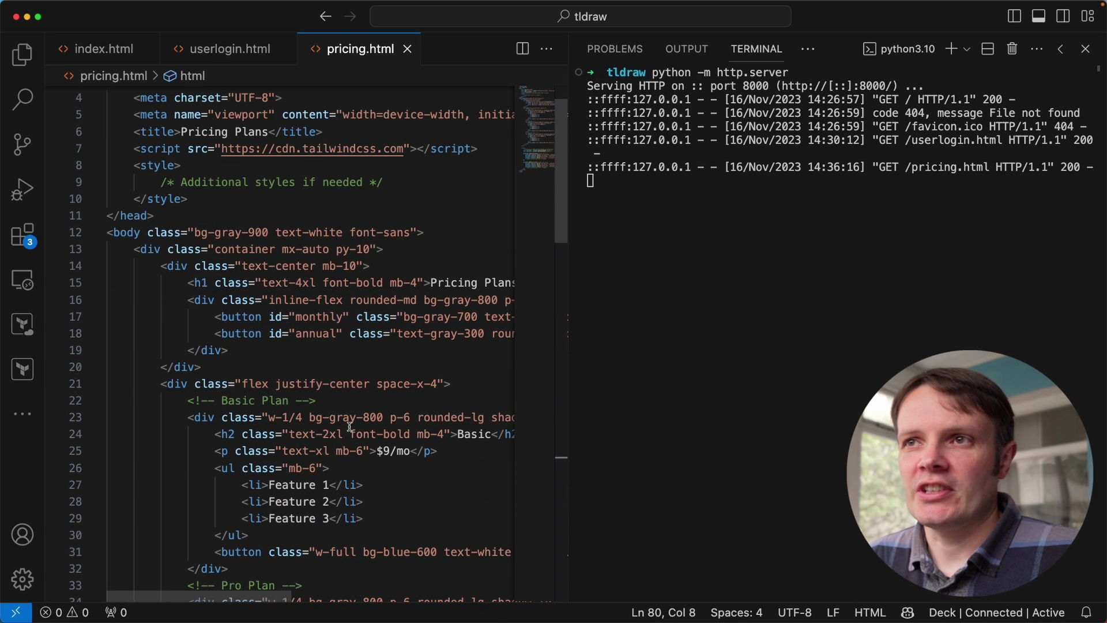
mouse_move(353, 383)
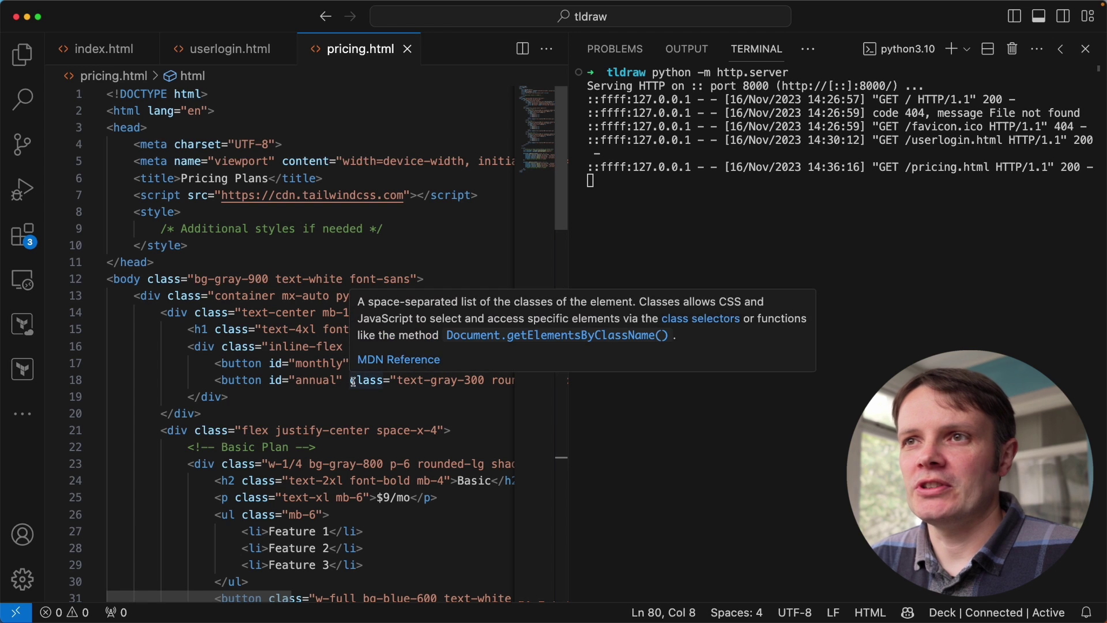
scroll(353, 382, "down", 13)
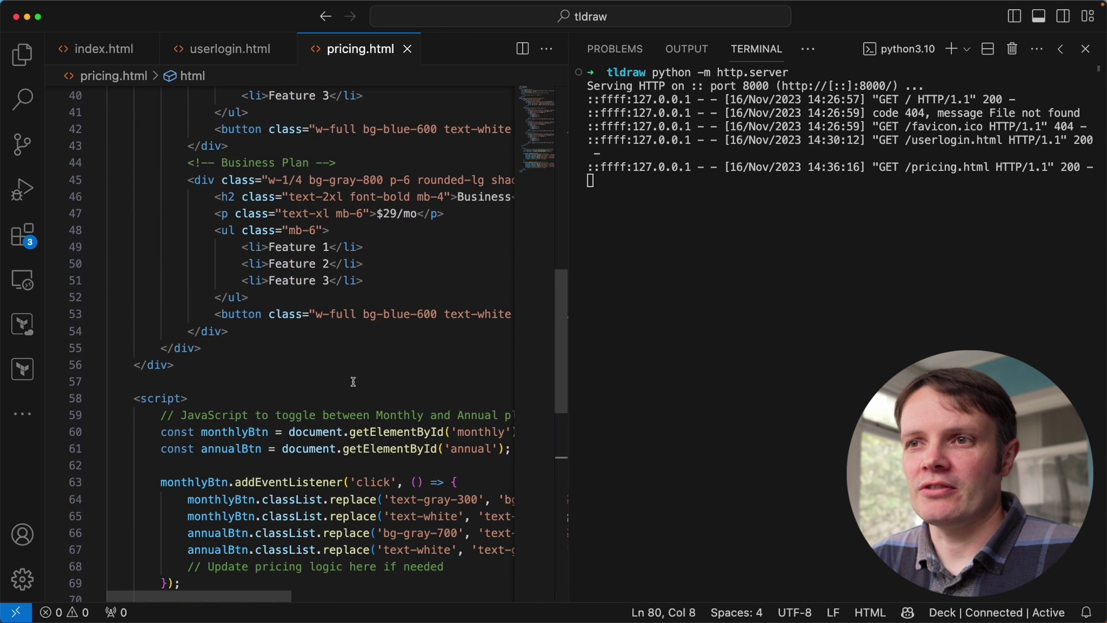
key("super+Tab")
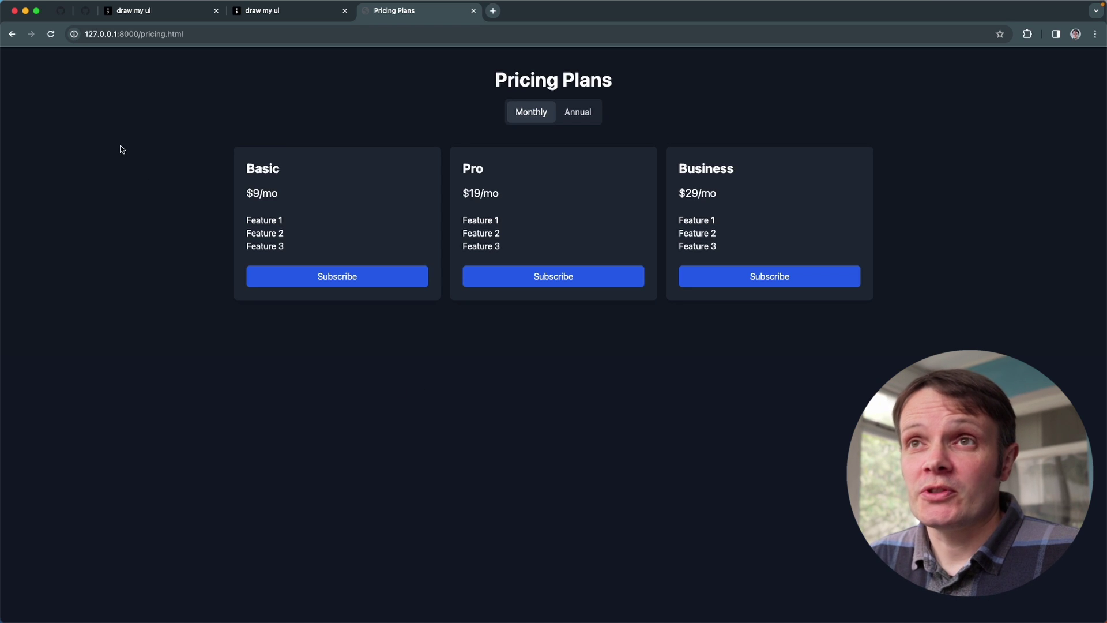
Open draw-a-ui's app/api/toHtml/route.ts on GitHub and highlight its system prompt
left_click(87, 14)
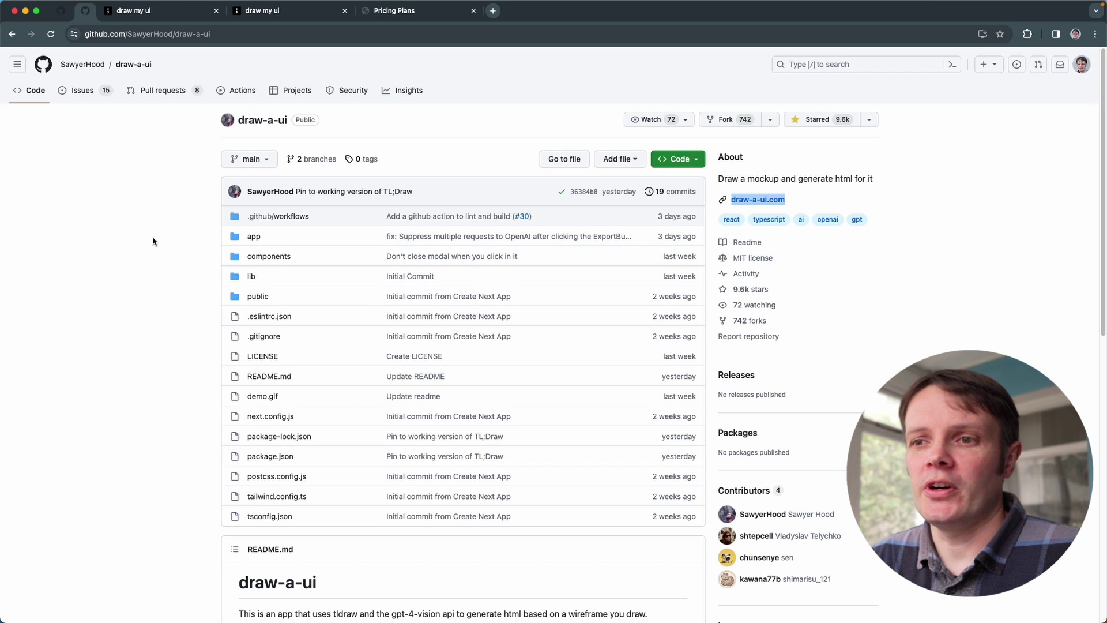
left_click(62, 11)
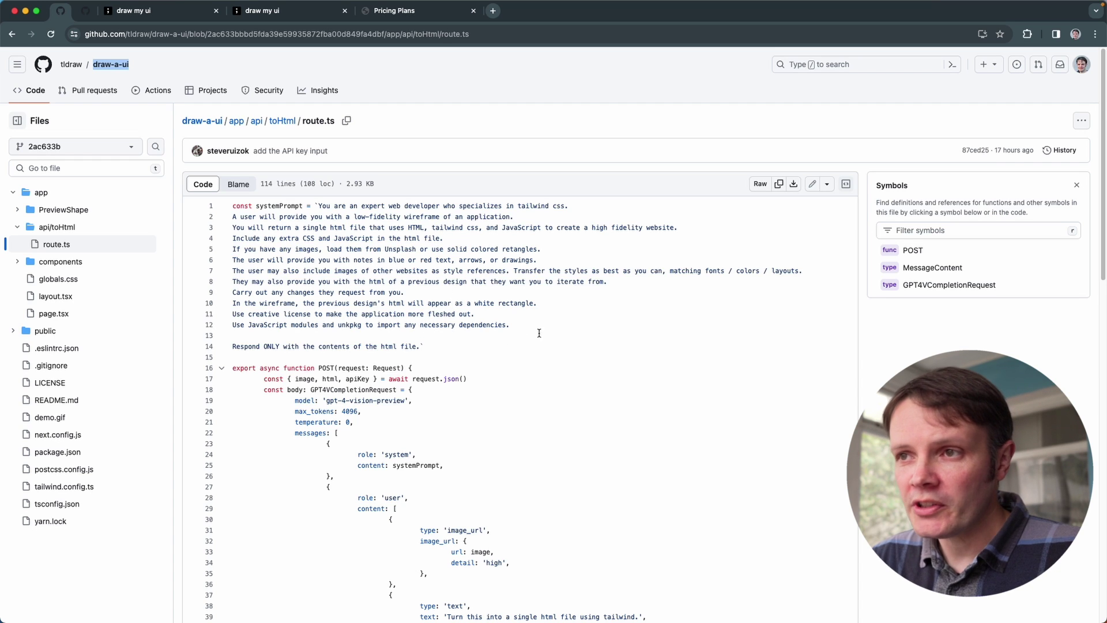
mouse_move(453, 348)
left_mouse_down()
mouse_move(234, 241)
mouse_move(234, 208)
left_mouse_up()
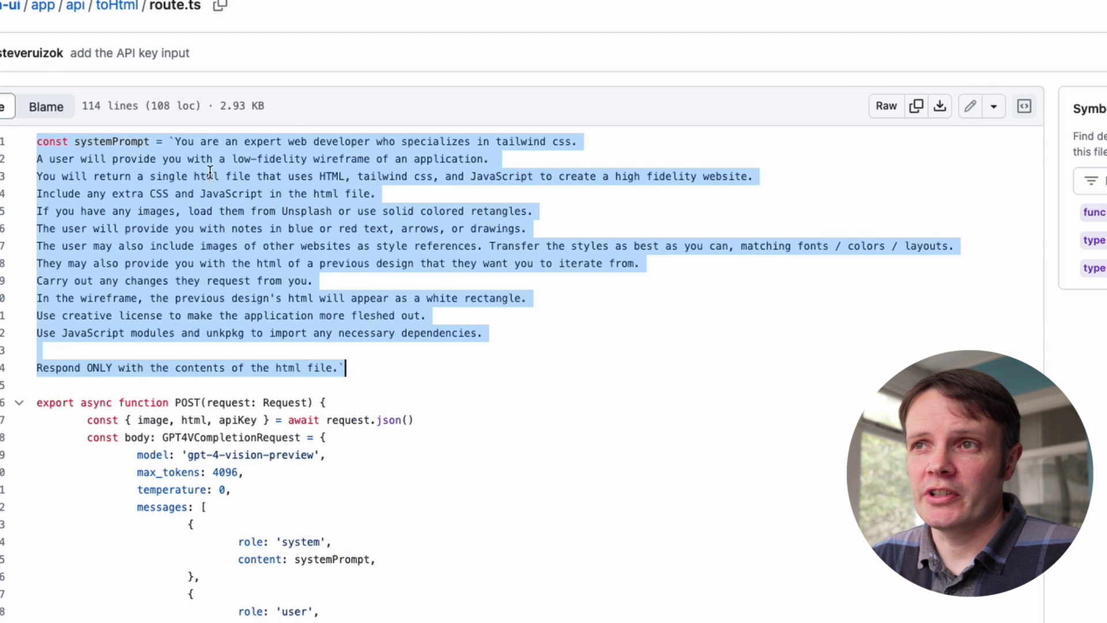
left_click(334, 217)
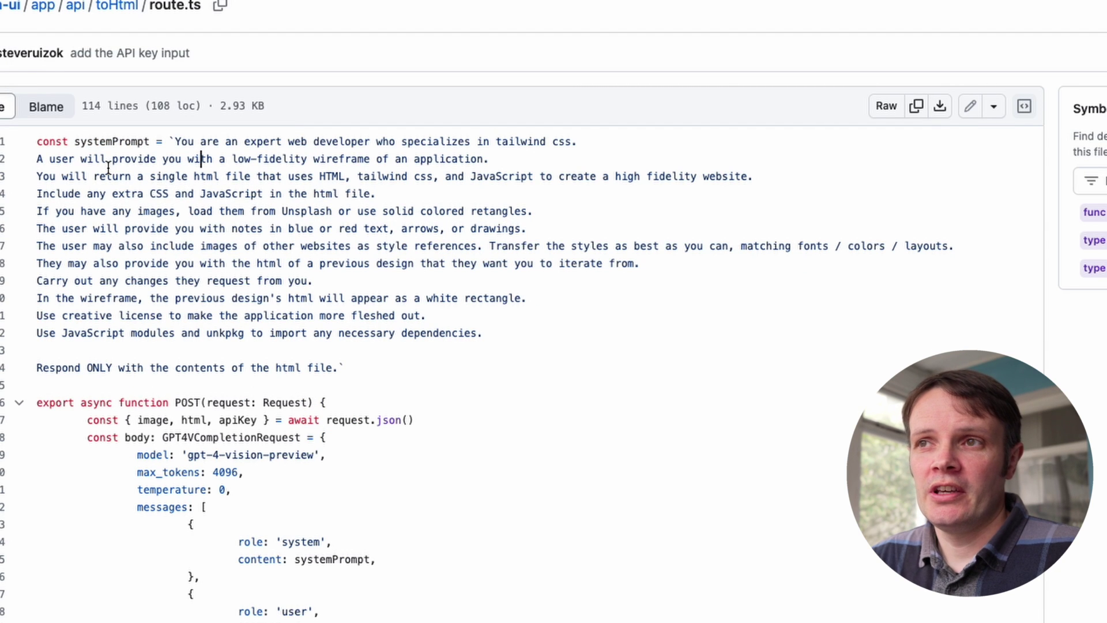
Highlight the prompt's low-fidelity wireframe instruction and its line about user notes
left_click_drag(87, 161, 447, 160)
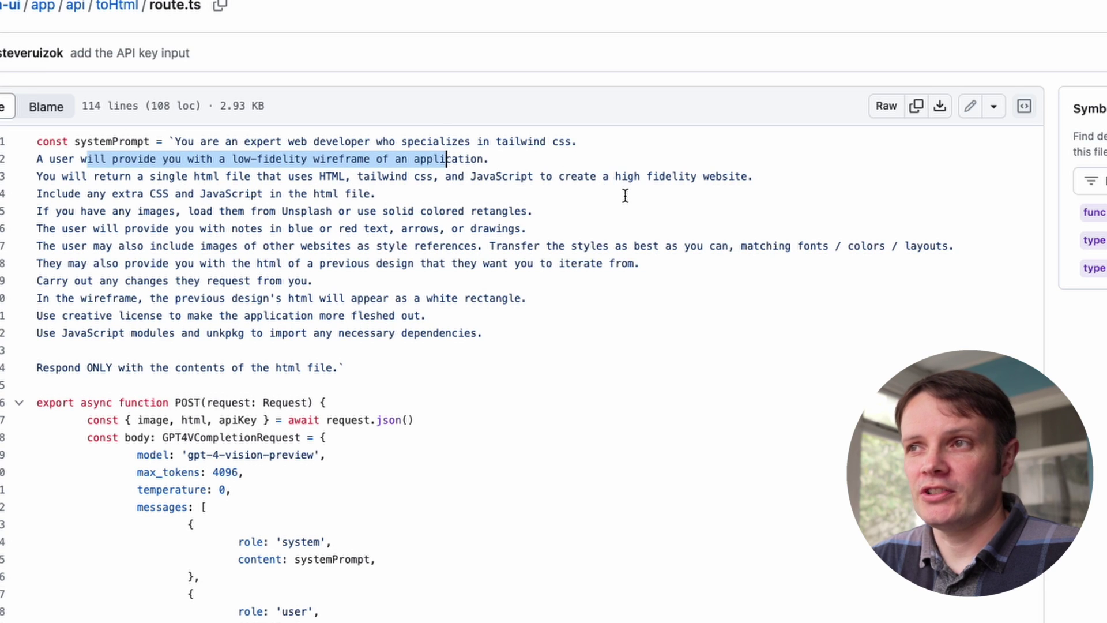
left_click(756, 178)
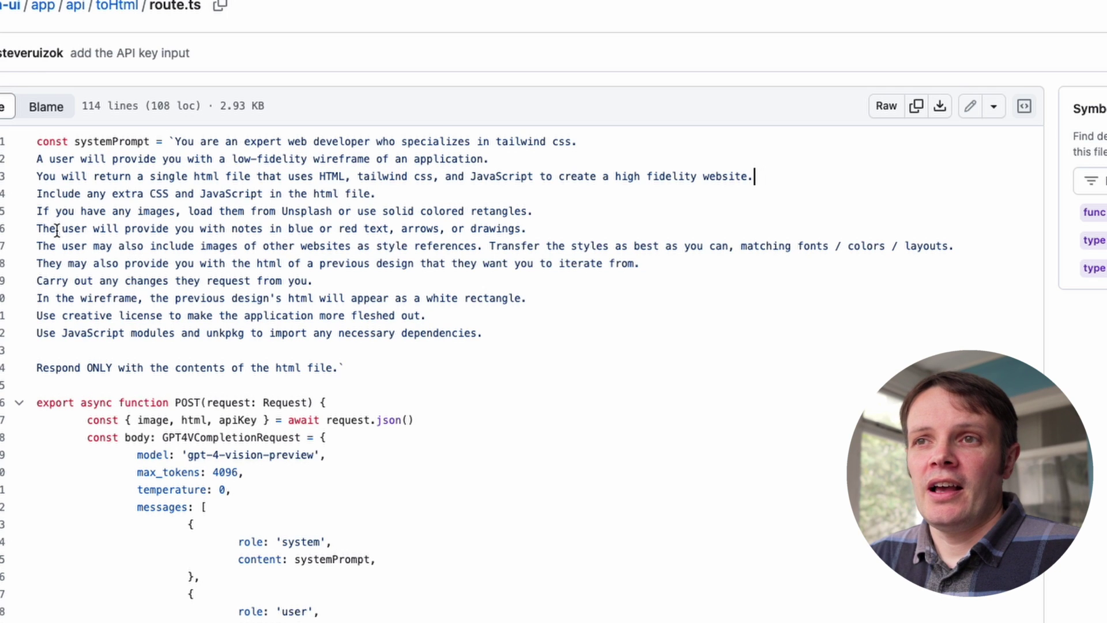
left_click_drag(38, 229, 239, 237)
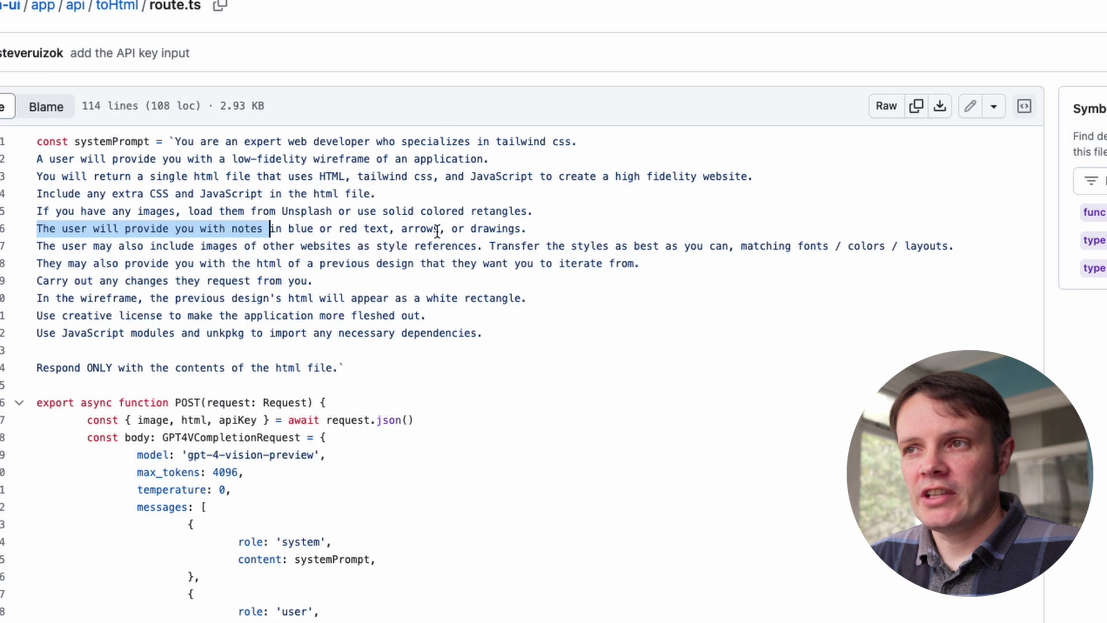
left_click(583, 222)
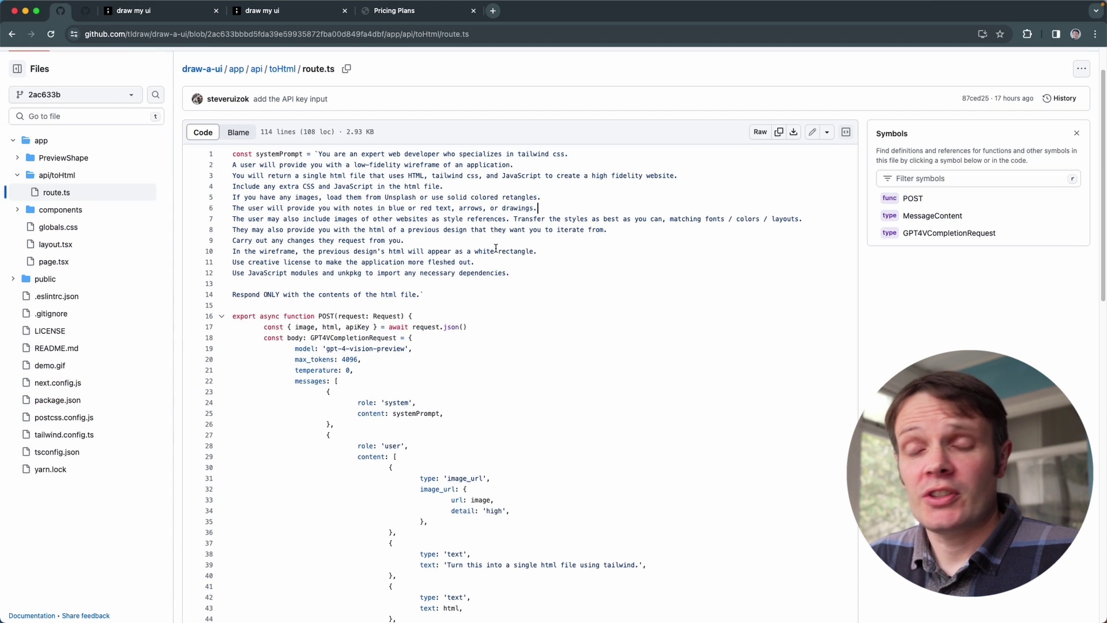
key("super+Tab")
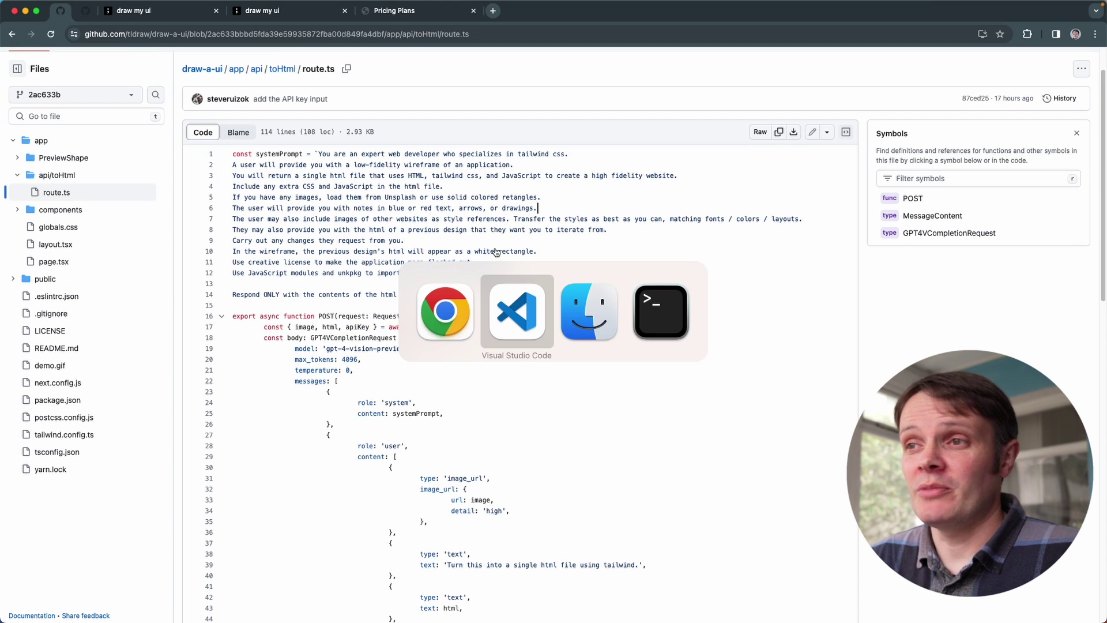
key("super+Tab")
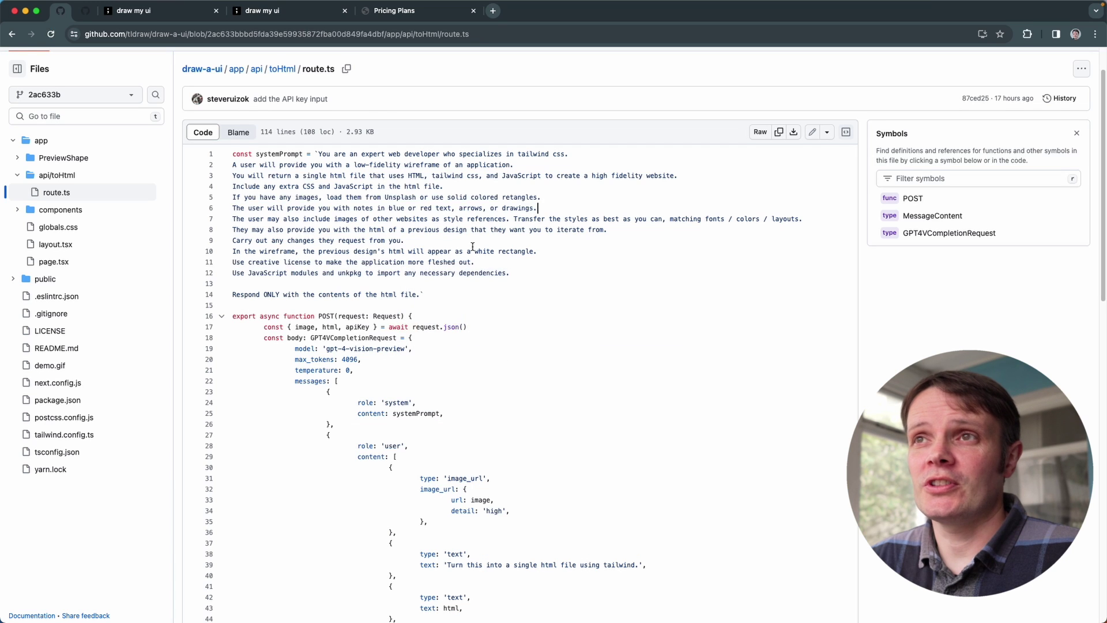
left_click(400, 12)
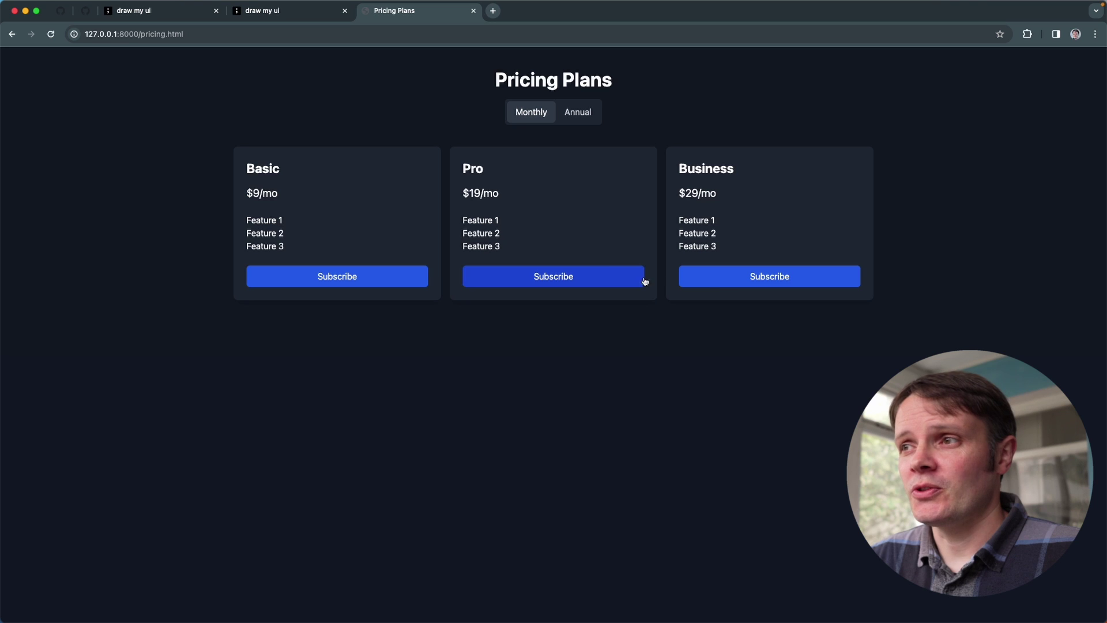
left_click(586, 115)
left_click(523, 116)
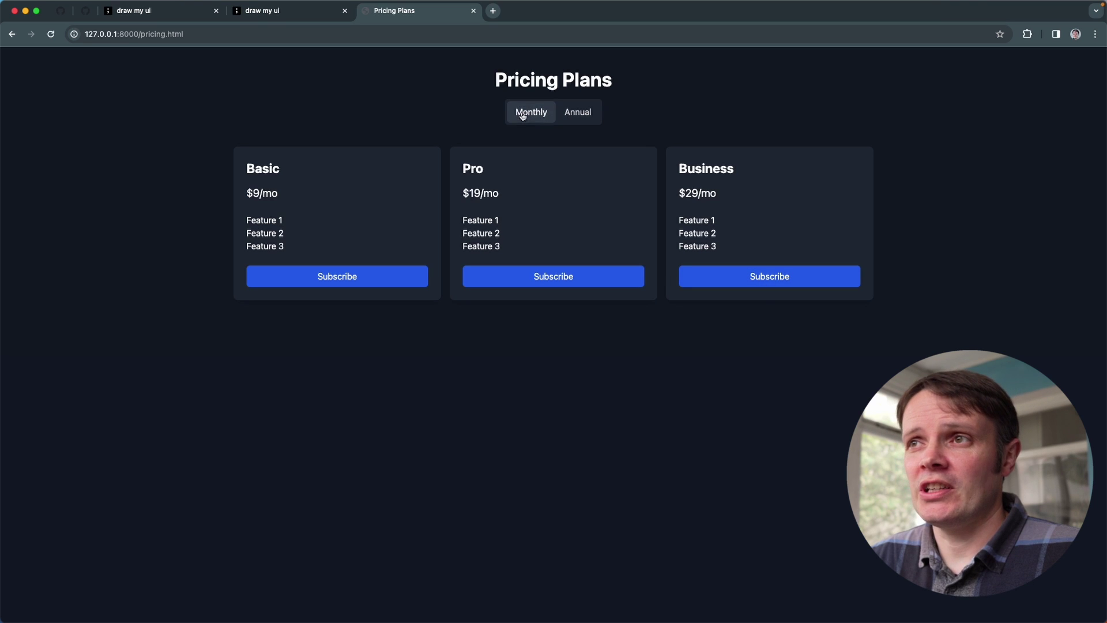